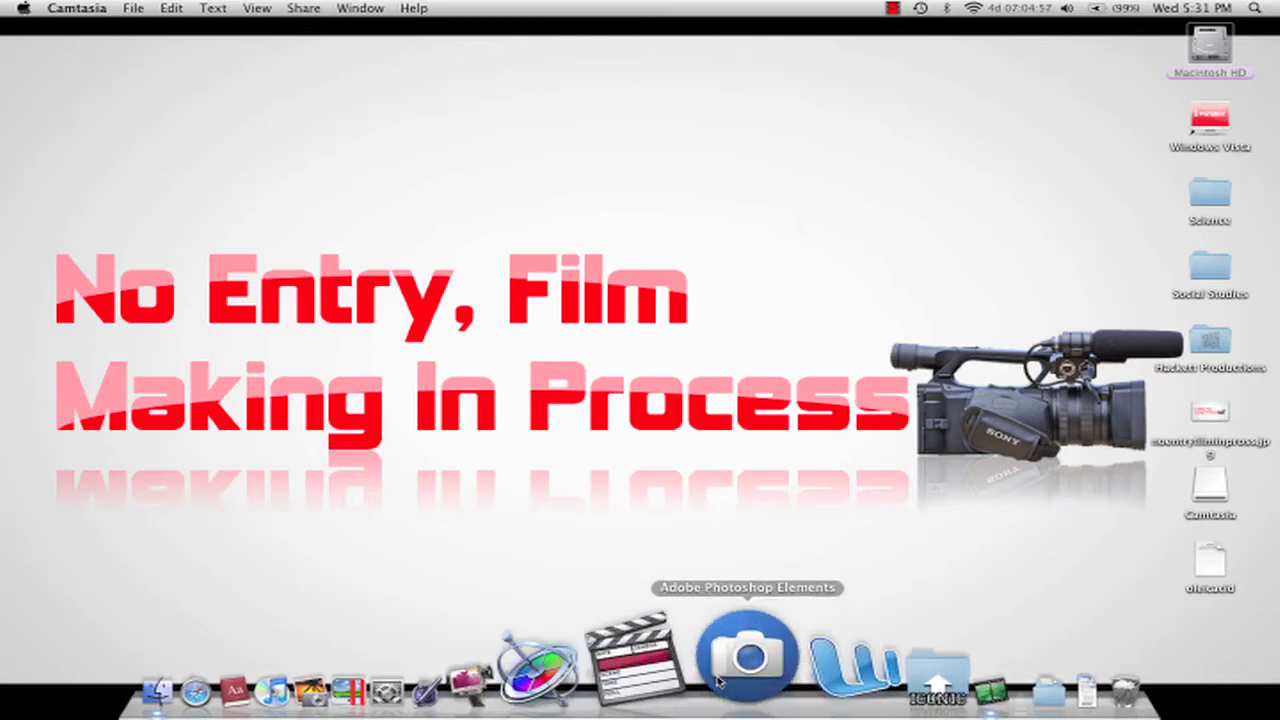
# Step: Open Adobe Photoshop Elements and create a blank document 1280 by 720 pixels at 300 pixels/inch
pyautogui.click(720, 682)
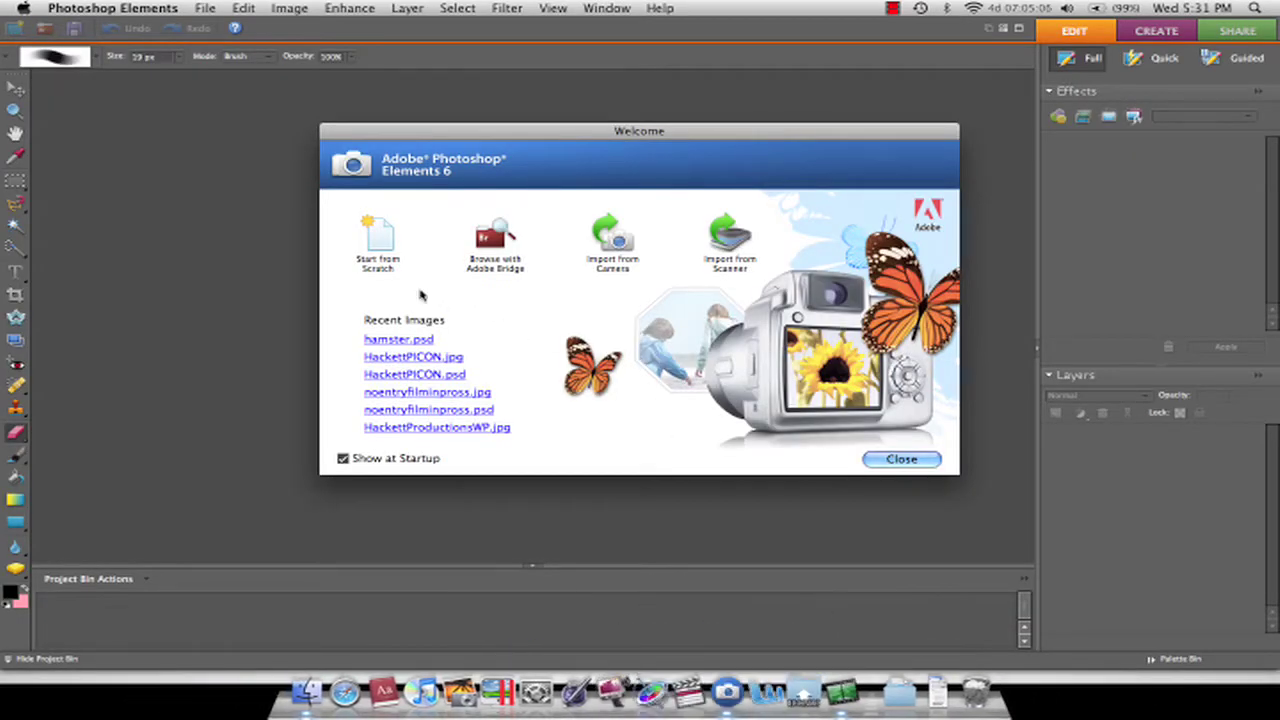
pyautogui.click(387, 245)
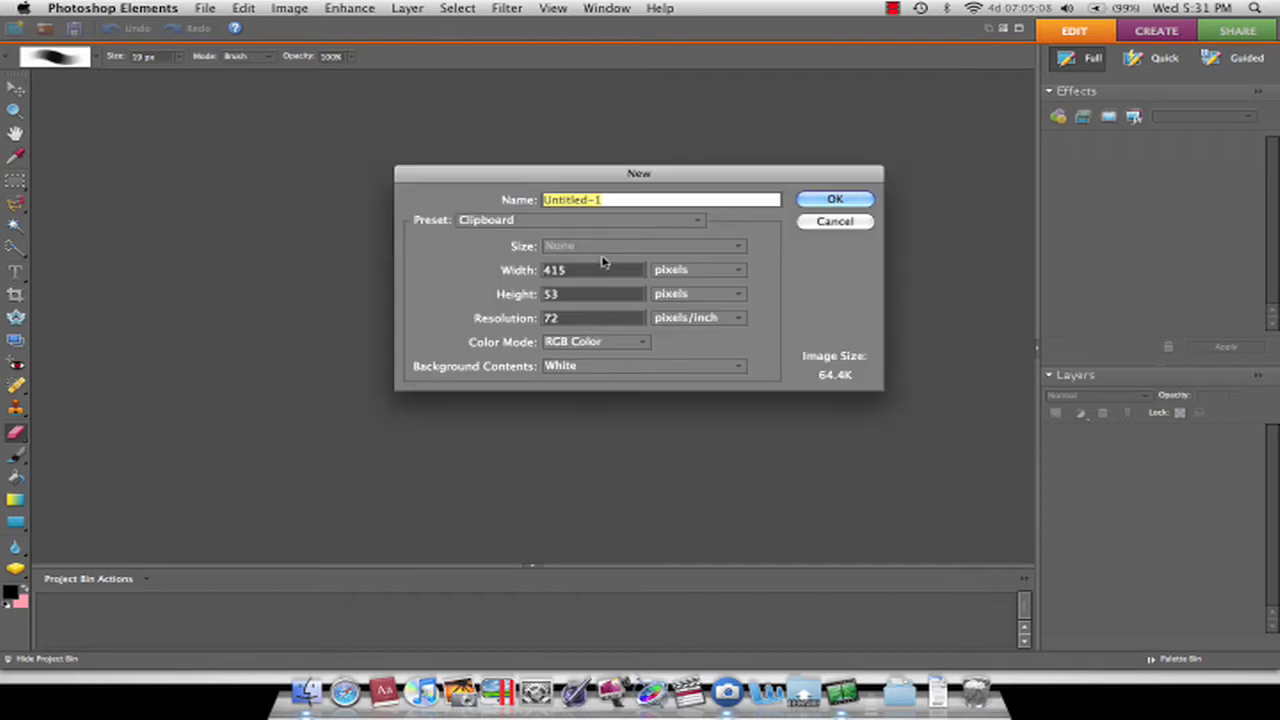
pyautogui.press('Tab')
pyautogui.write('1280')
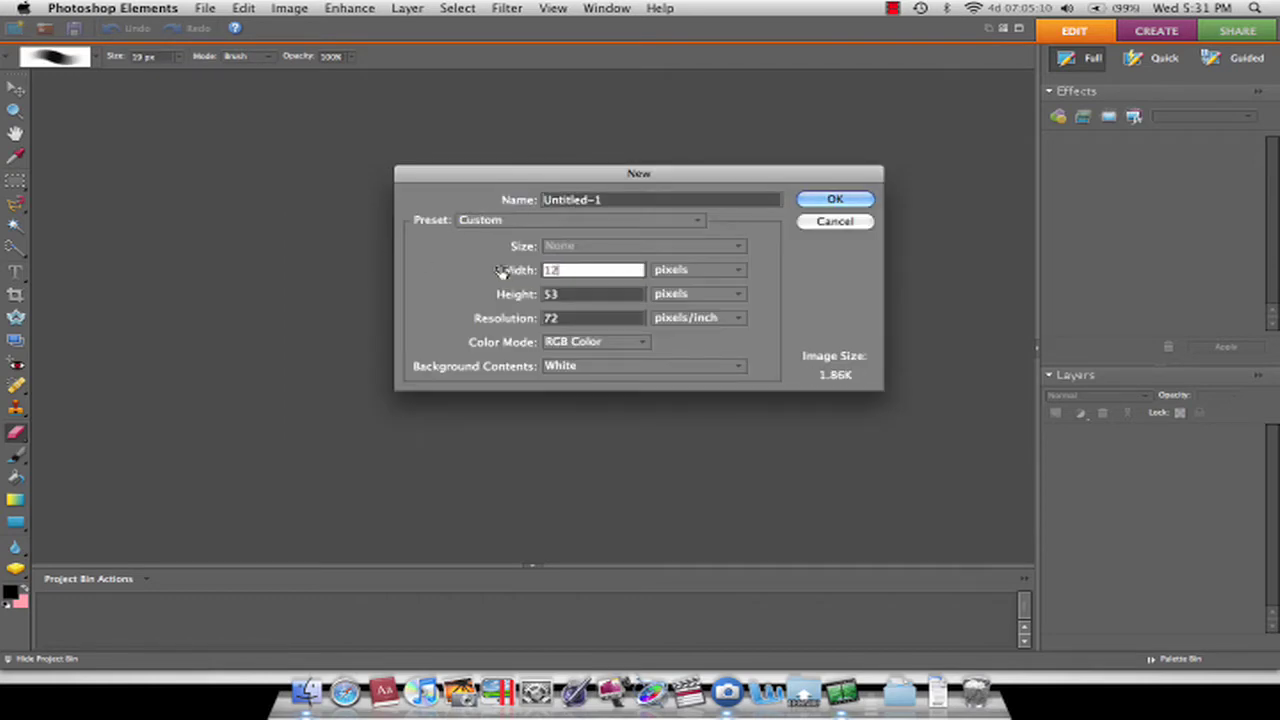
pyautogui.click(558, 294)
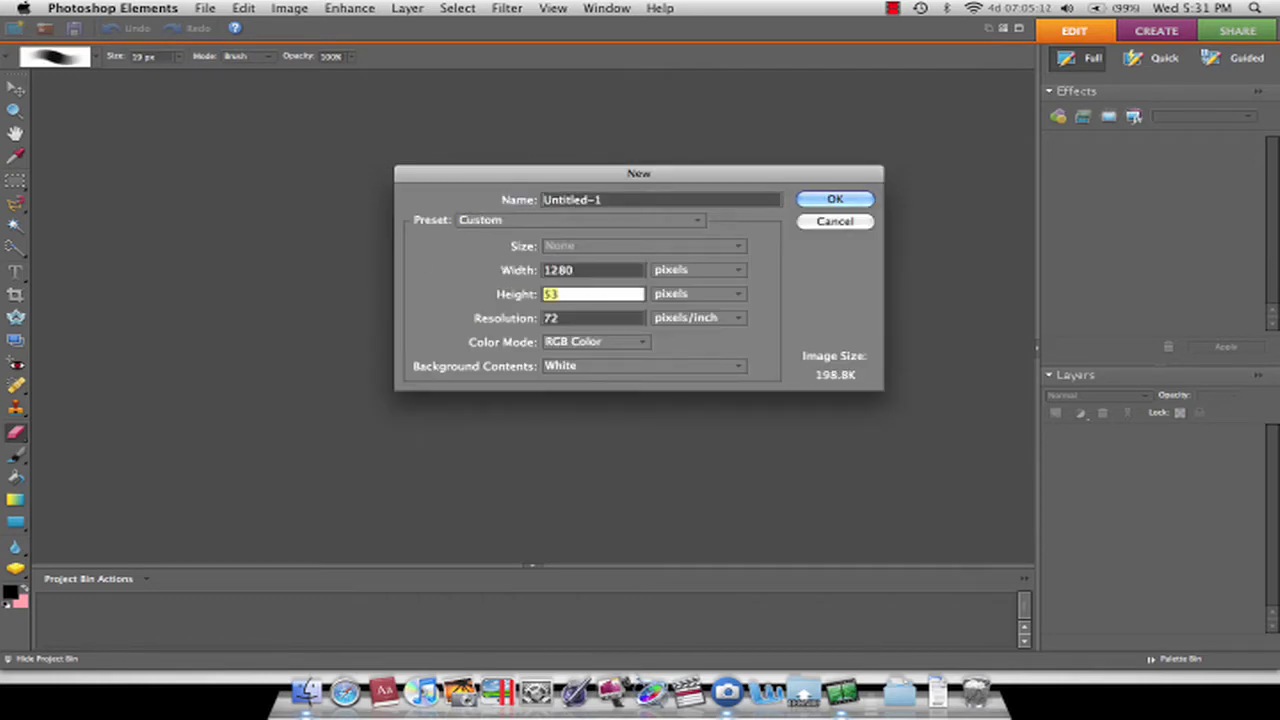
pyautogui.write('720')
pyautogui.press('Tab')
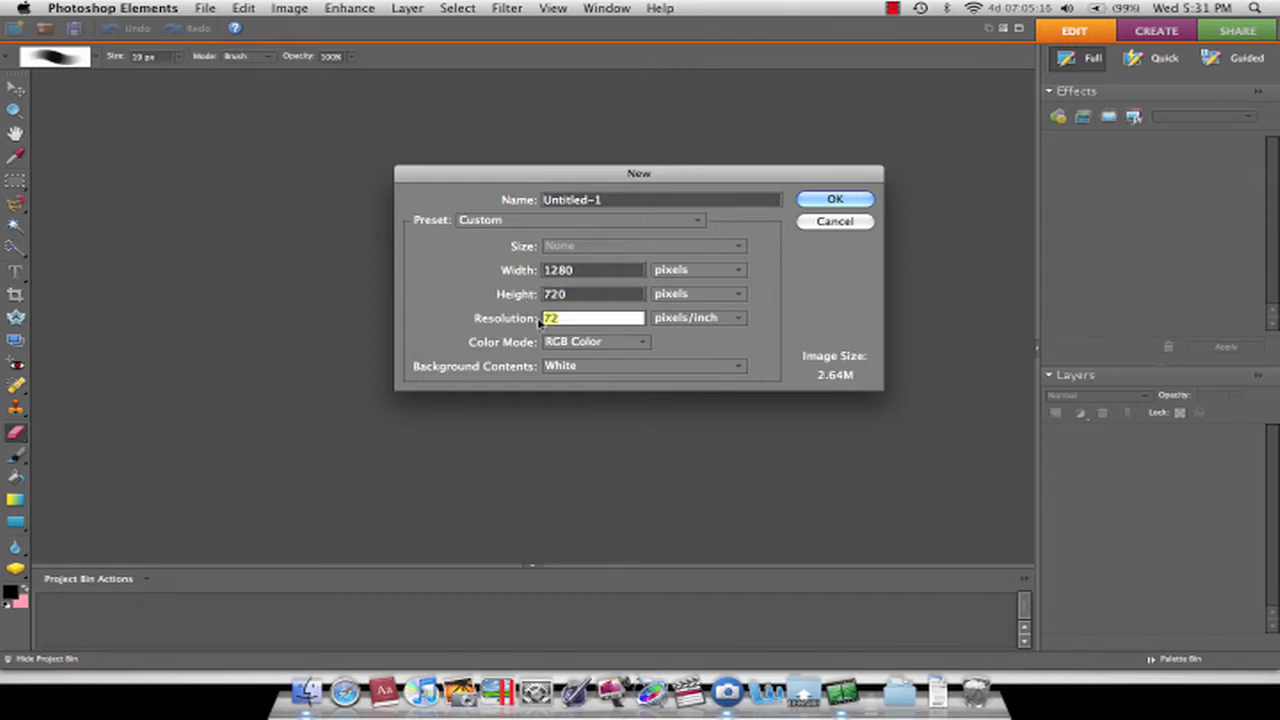
pyautogui.write('300')
pyautogui.click(846, 200)
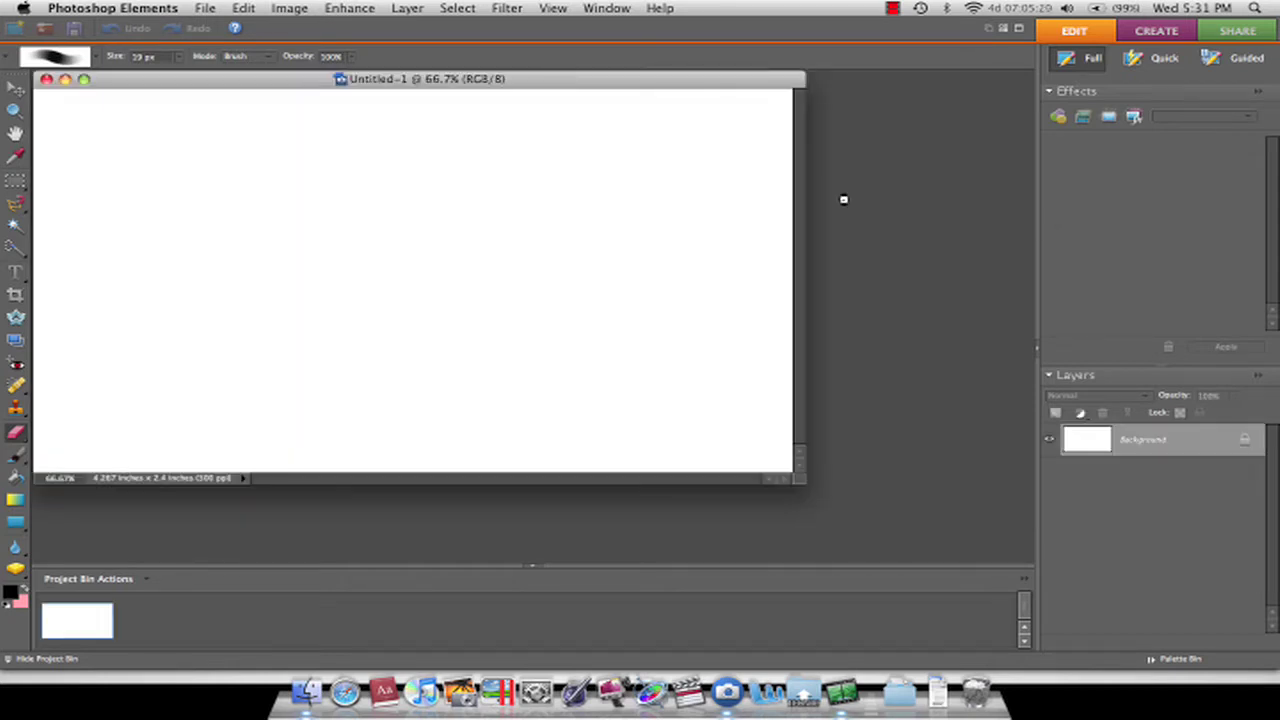
# Step: Add a new layer above the background and enlarge the document window so space surrounds the whole canvas
pyautogui.moveTo(445, 82); pyautogui.dragTo(560, 120)
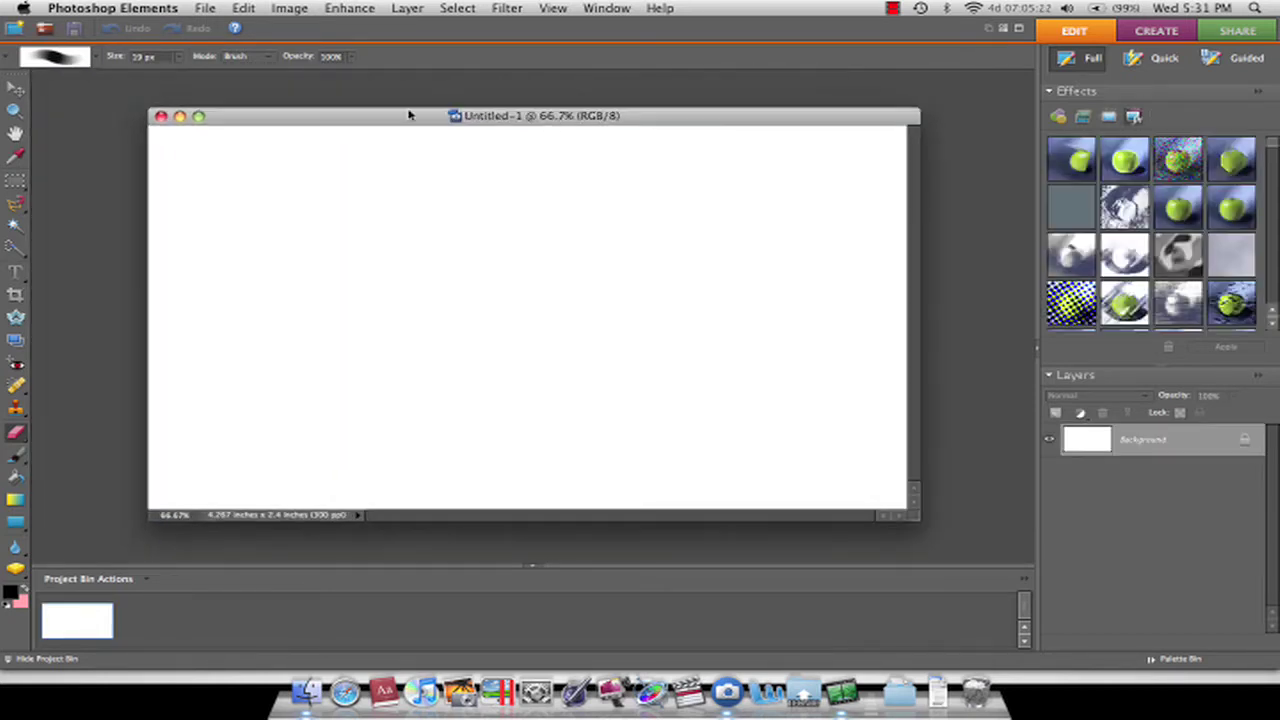
pyautogui.click(15, 90)
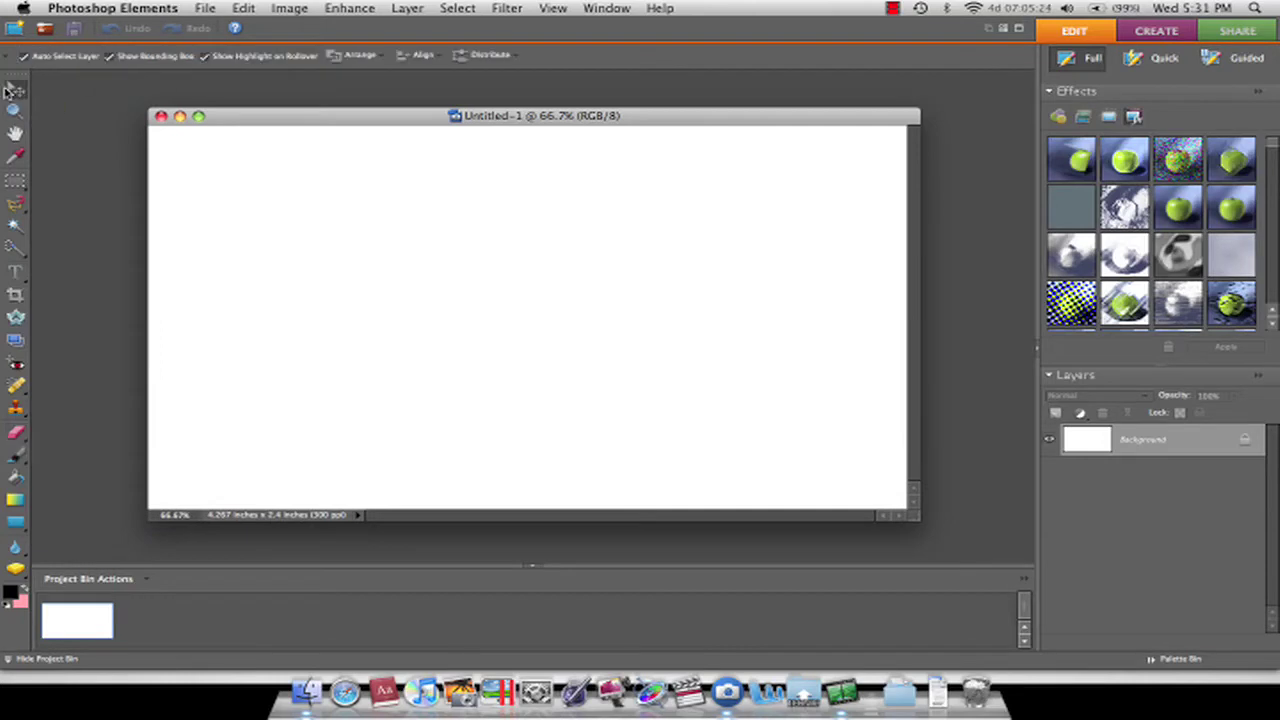
pyautogui.click(1055, 413)
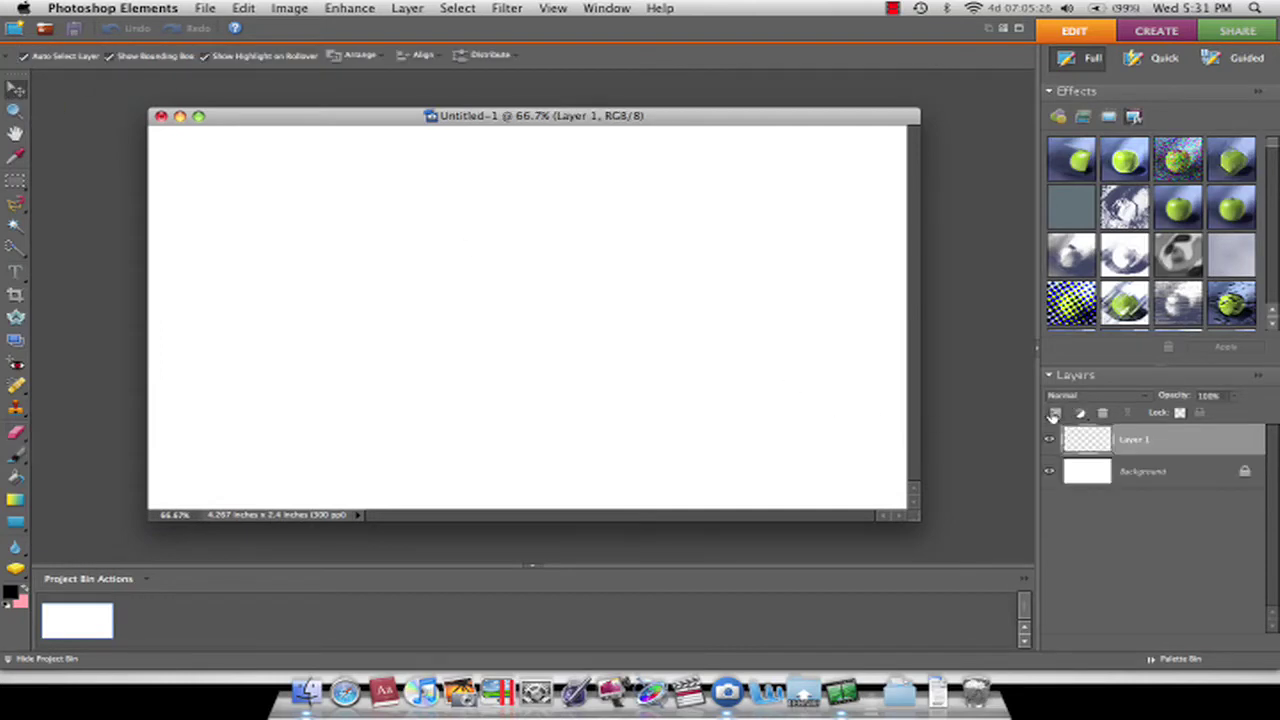
pyautogui.moveTo(913, 518); pyautogui.dragTo(1055, 580)
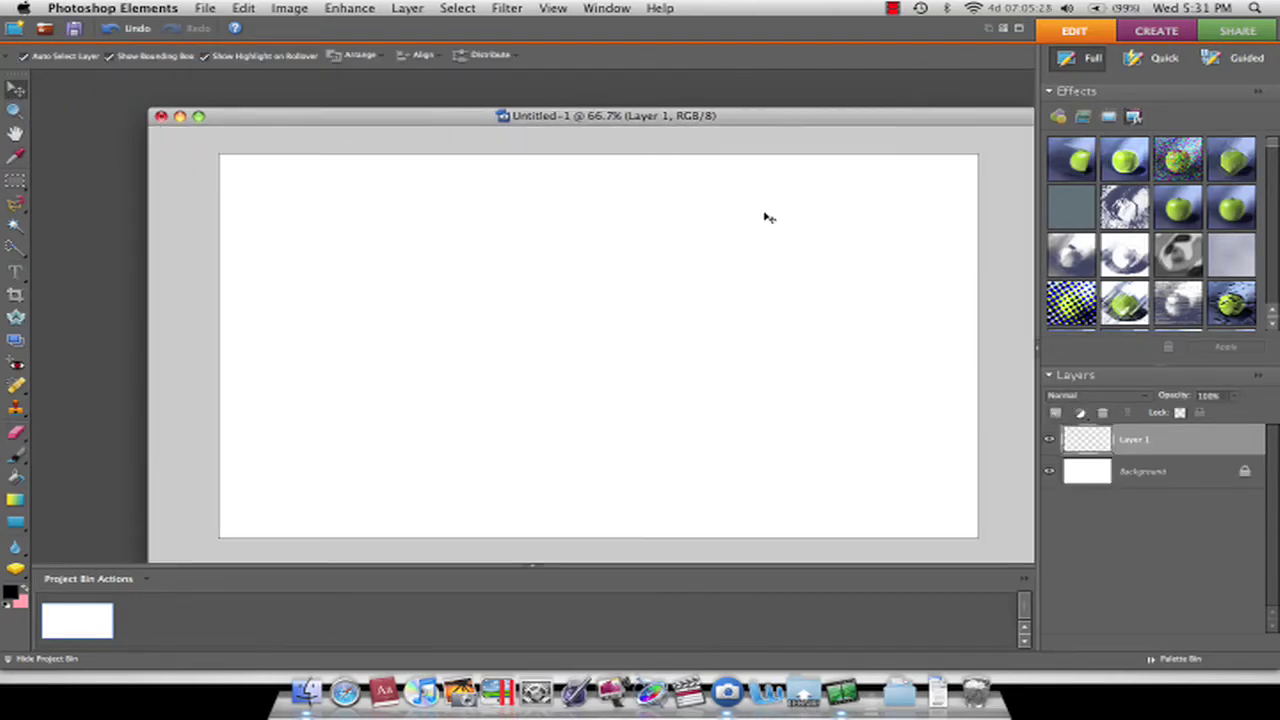
pyautogui.moveTo(716, 121); pyautogui.dragTo(658, 93)
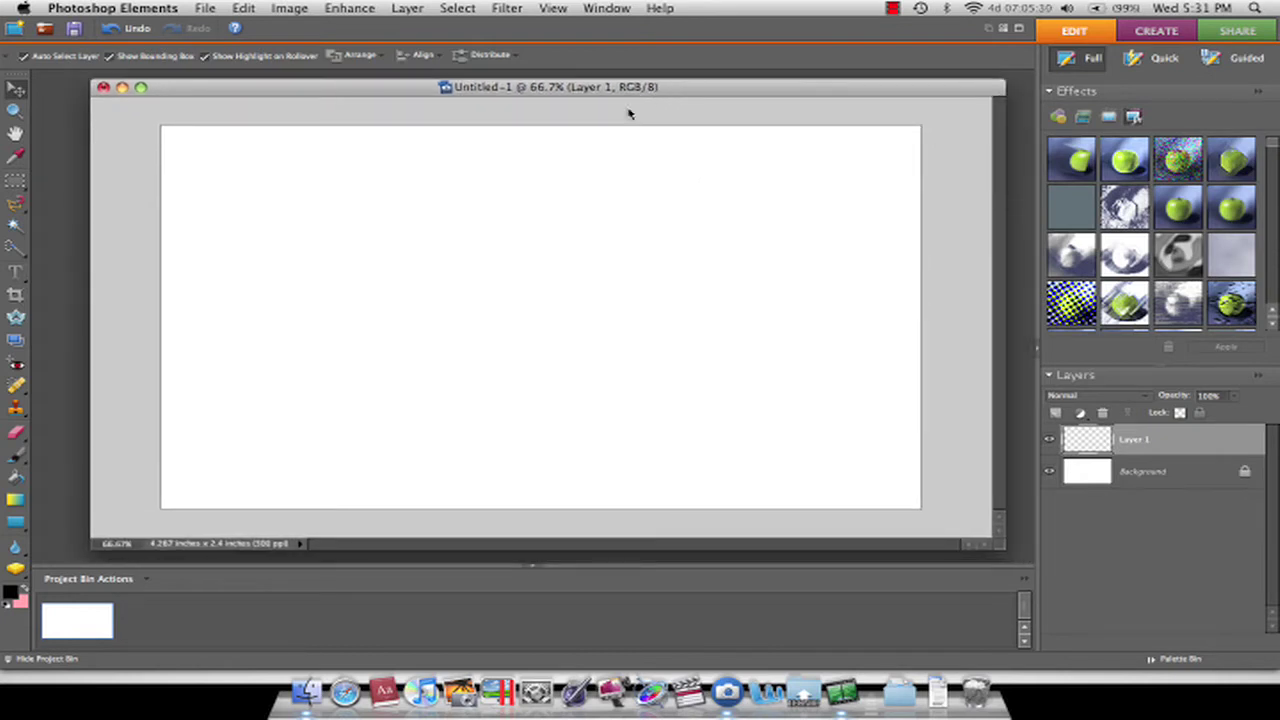
# Step: Draw a black rectangle extending past all edges of the canvas and simplify its shape layer
pyautogui.click(16, 523)
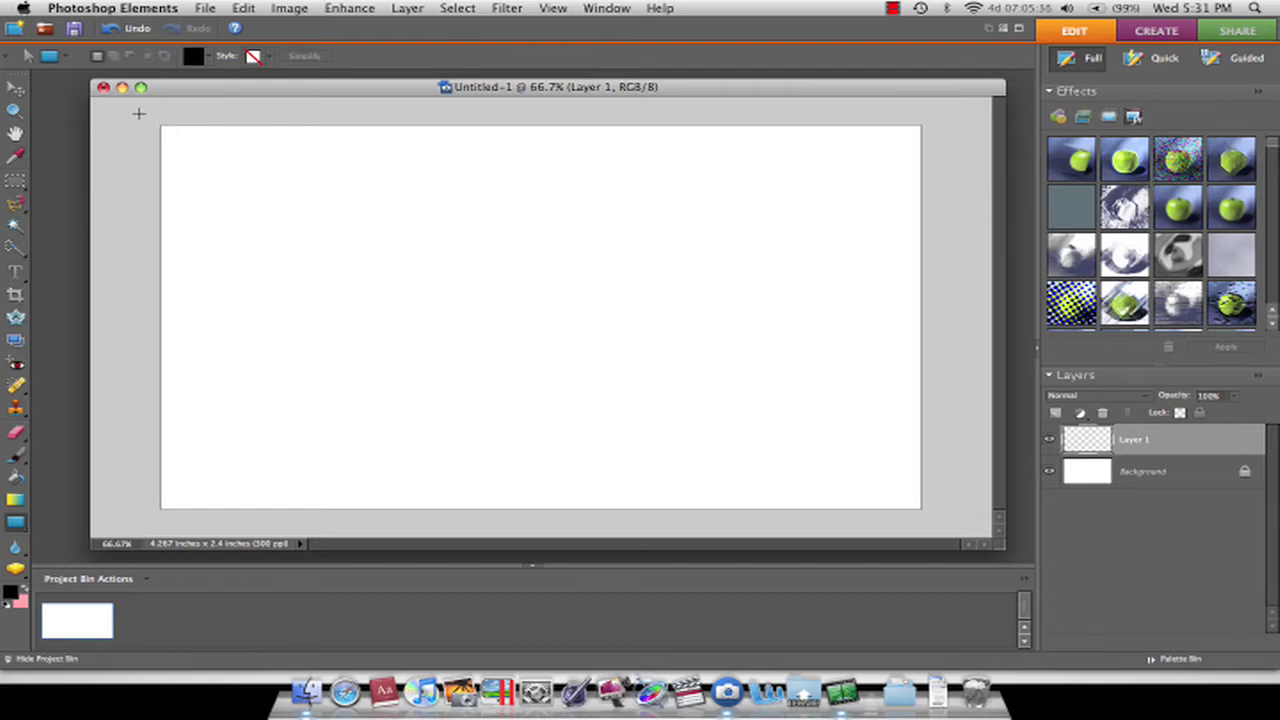
pyautogui.moveTo(142, 114); pyautogui.dragTo(938, 522)
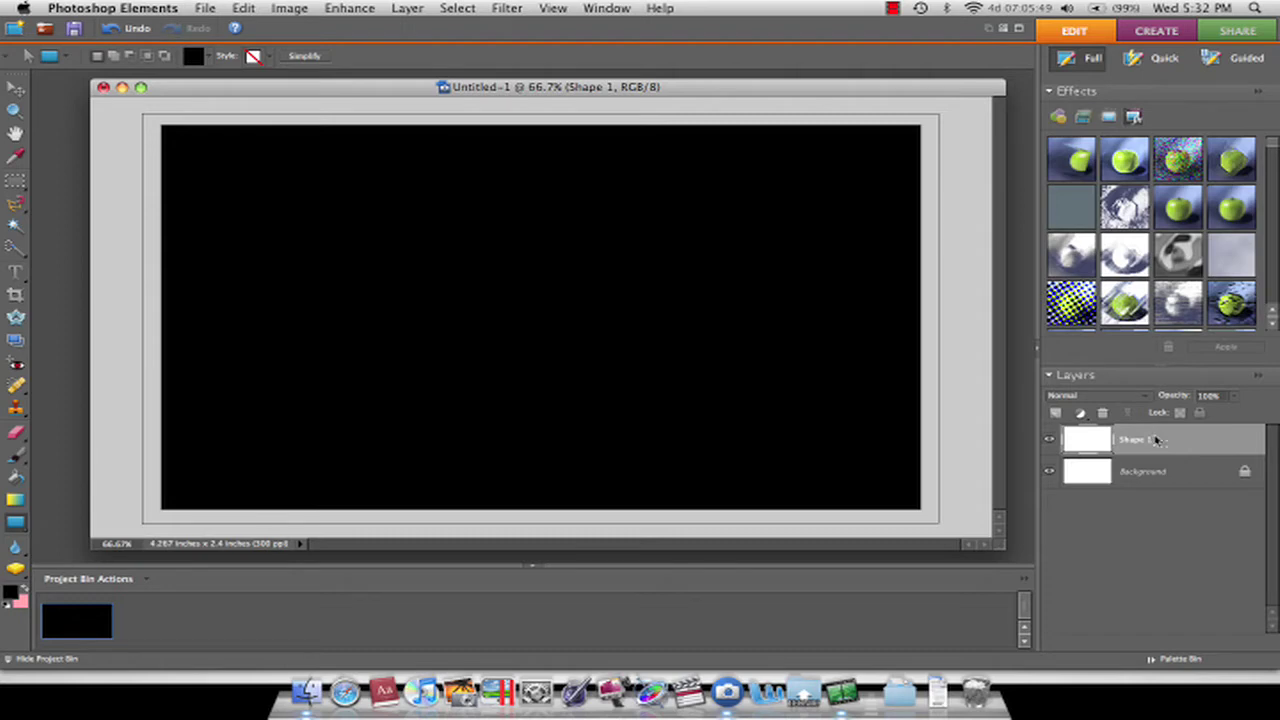
pyautogui.rightClick(1157, 440)
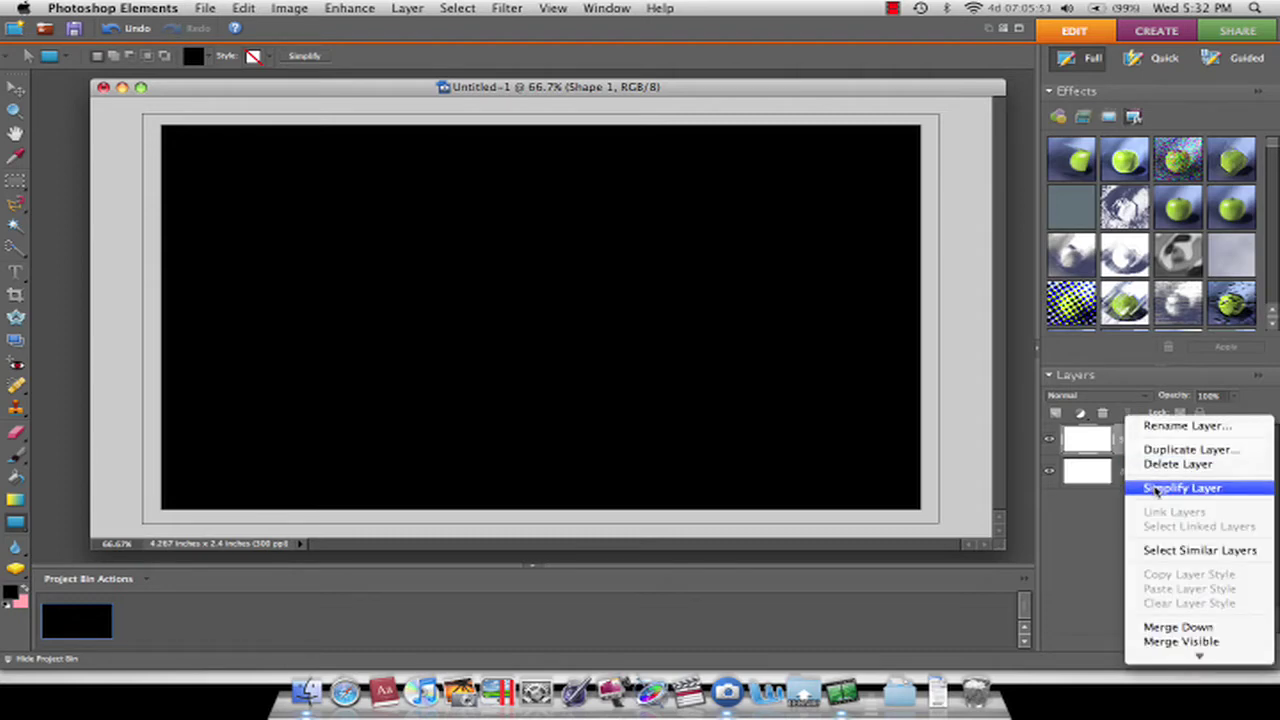
pyautogui.click(1157, 490)
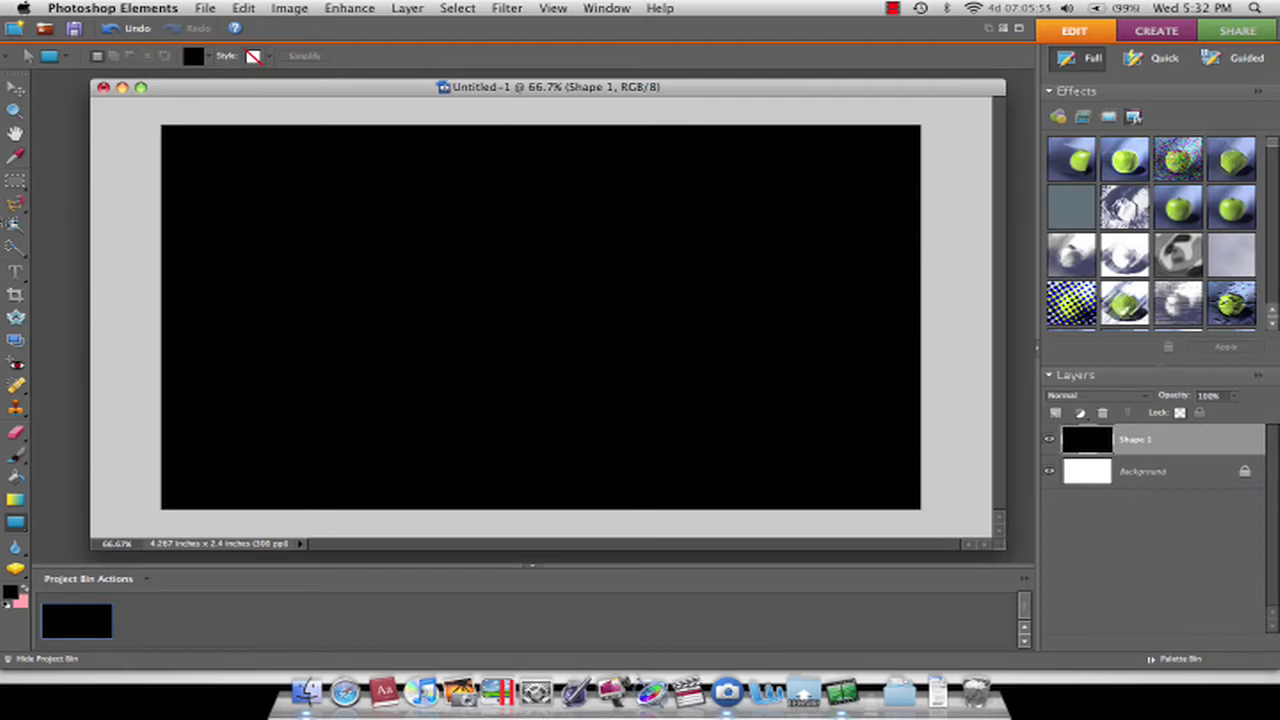
# Step: Delete an elliptical area with a 250 px feather from the black shape, spanning most of the canvas, and deselect
pyautogui.moveTo(14, 188); pyautogui.dragTo(80, 200)
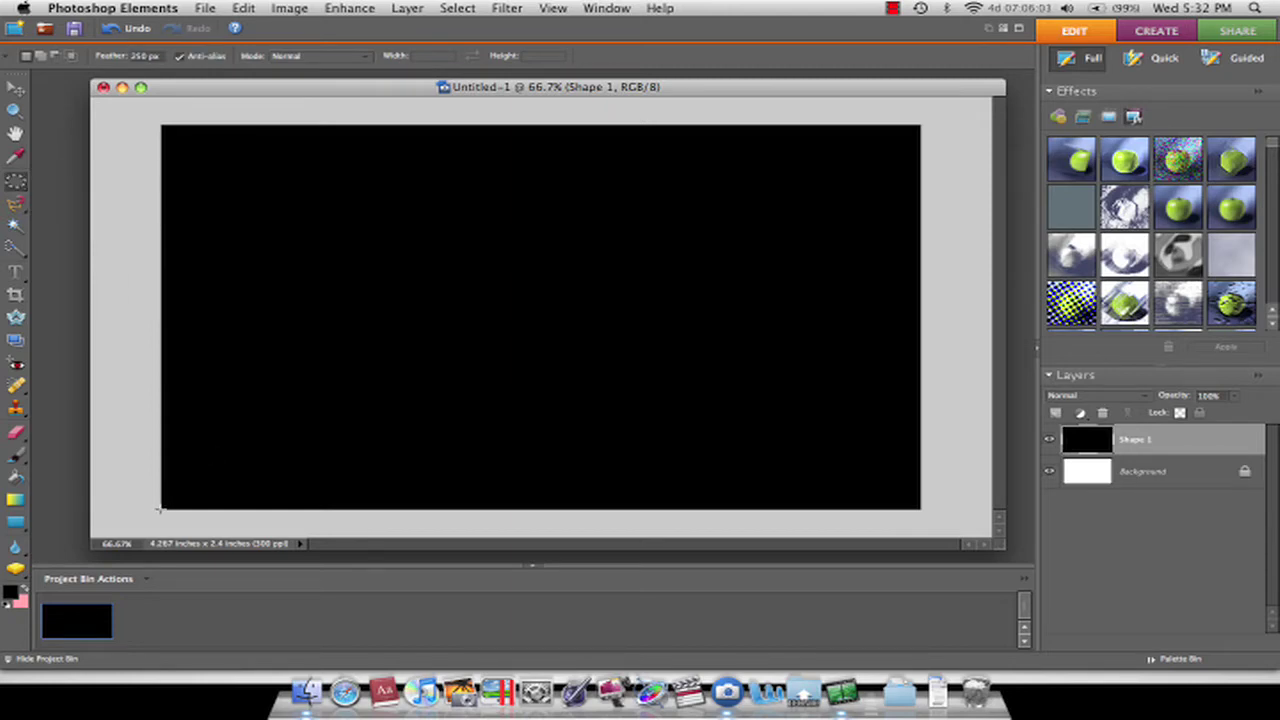
pyautogui.moveTo(169, 486); pyautogui.dragTo(913, 125)
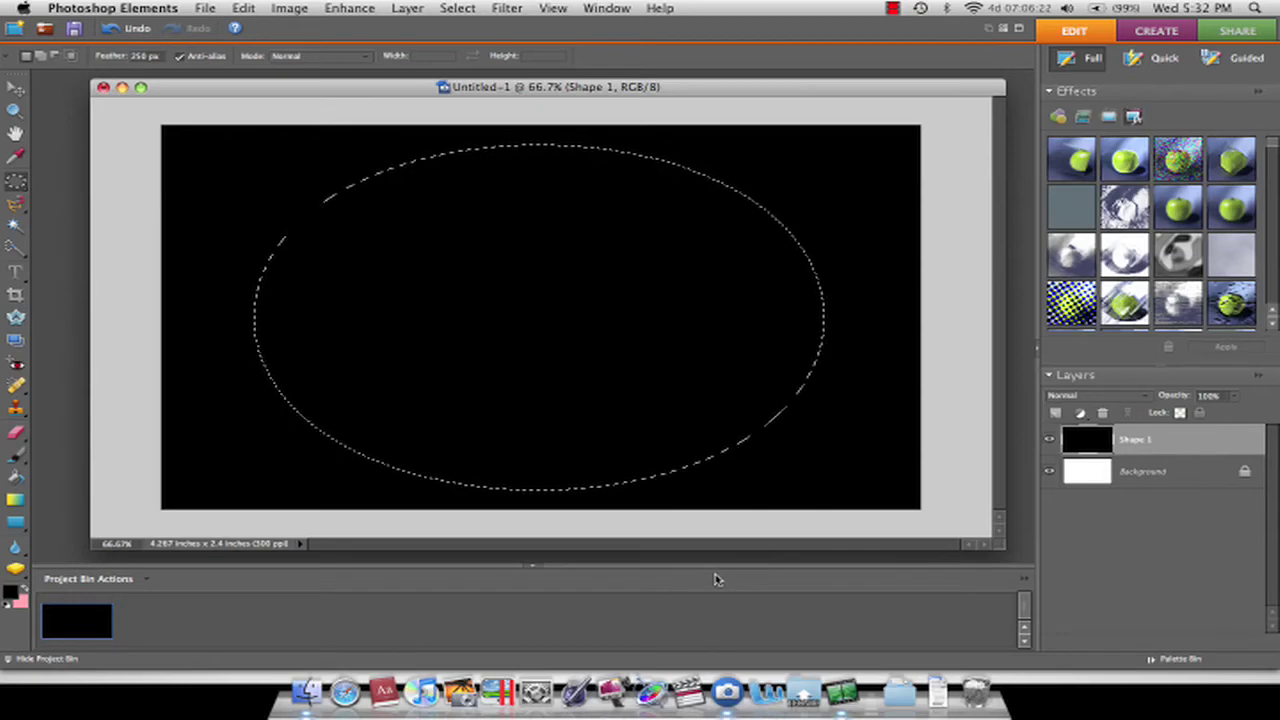
pyautogui.press('Delete')
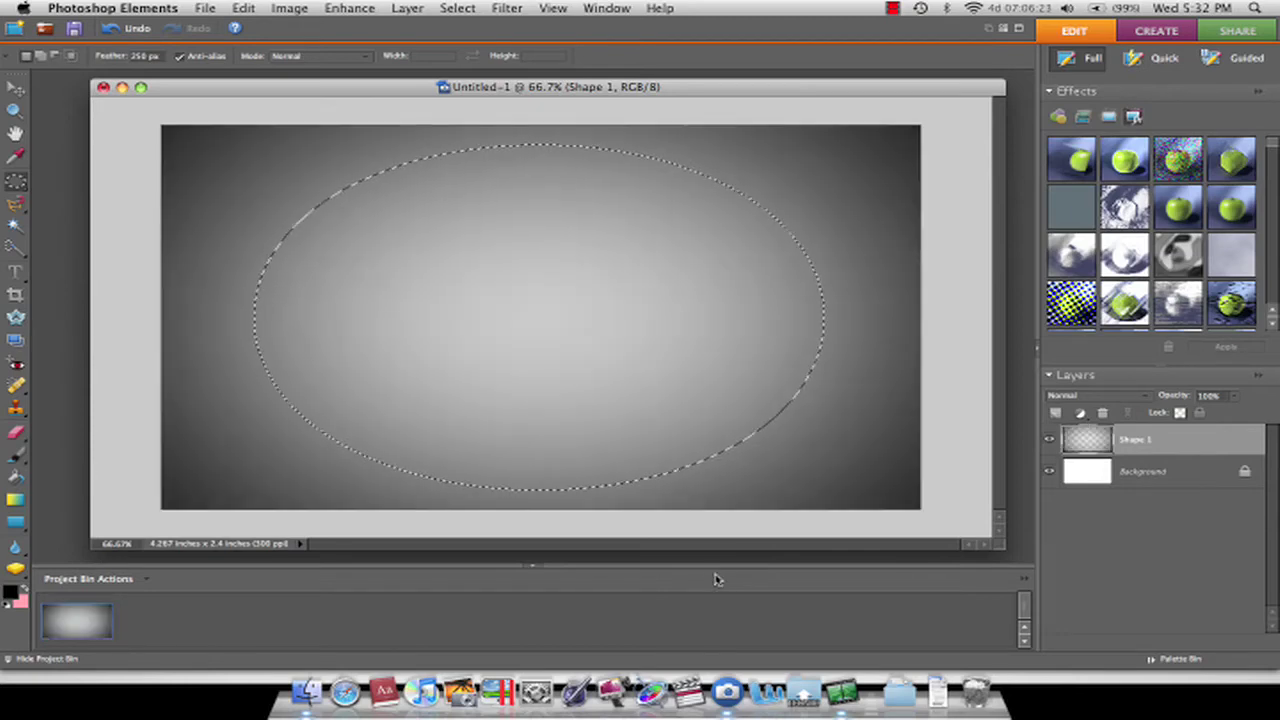
pyautogui.press('super+d')
# Step: Lower the opacity of the Shape 1 vignette layer to 30%
pyautogui.click(15, 89)
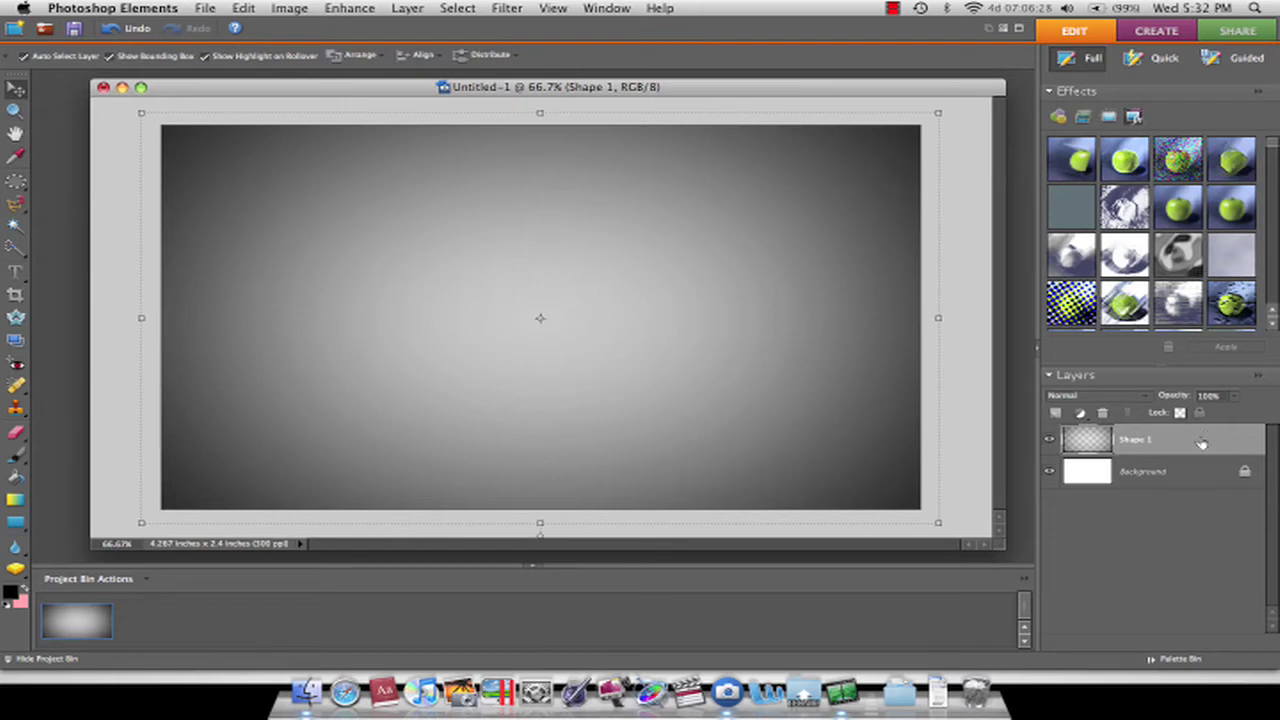
pyautogui.click(1236, 397)
pyautogui.moveTo(1236, 419); pyautogui.dragTo(1171, 420)
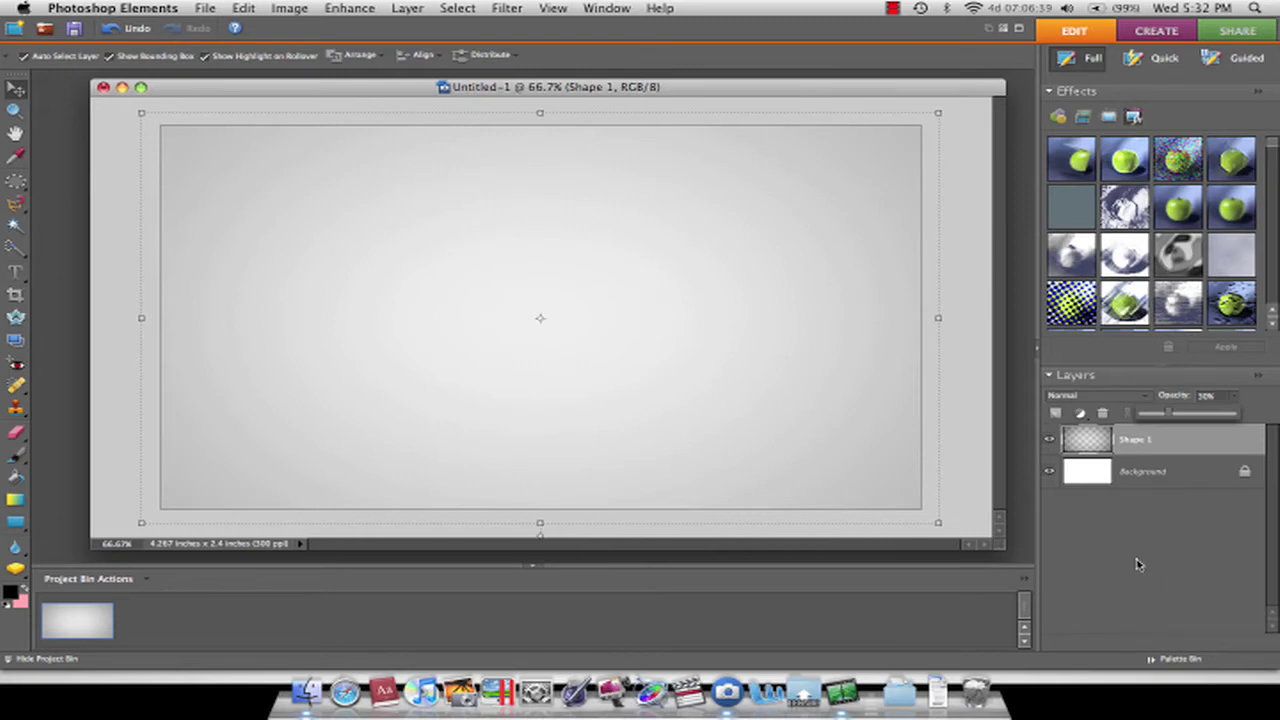
pyautogui.click(1256, 418)
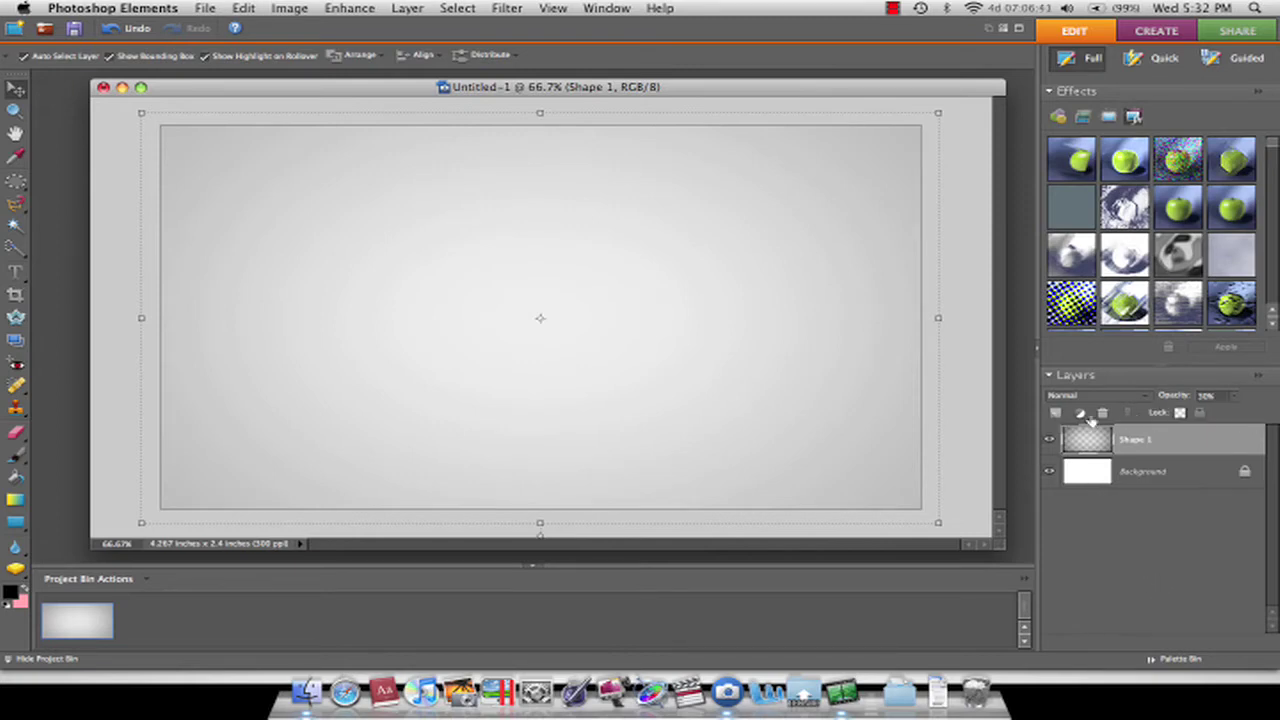
# Step: Add a new layer and place the text "Grass" on it in Bank Gothic Medium at 36 pt
pyautogui.click(1055, 416)
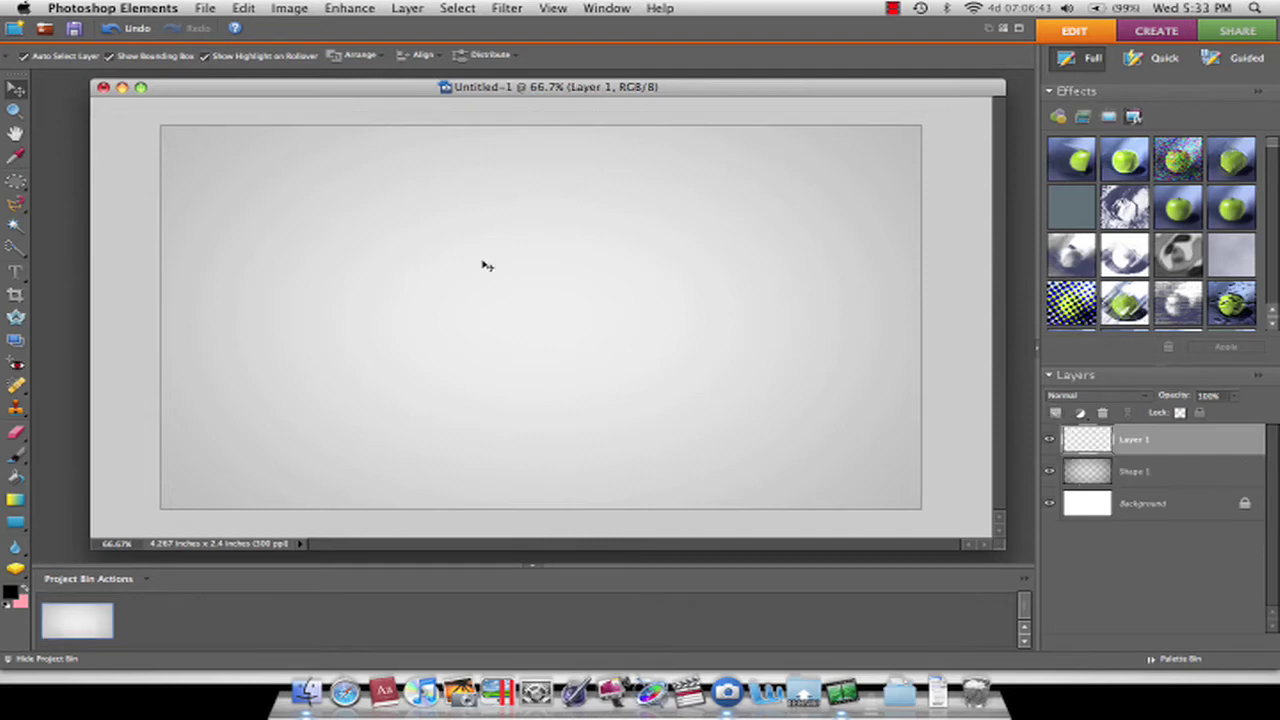
pyautogui.click(16, 276)
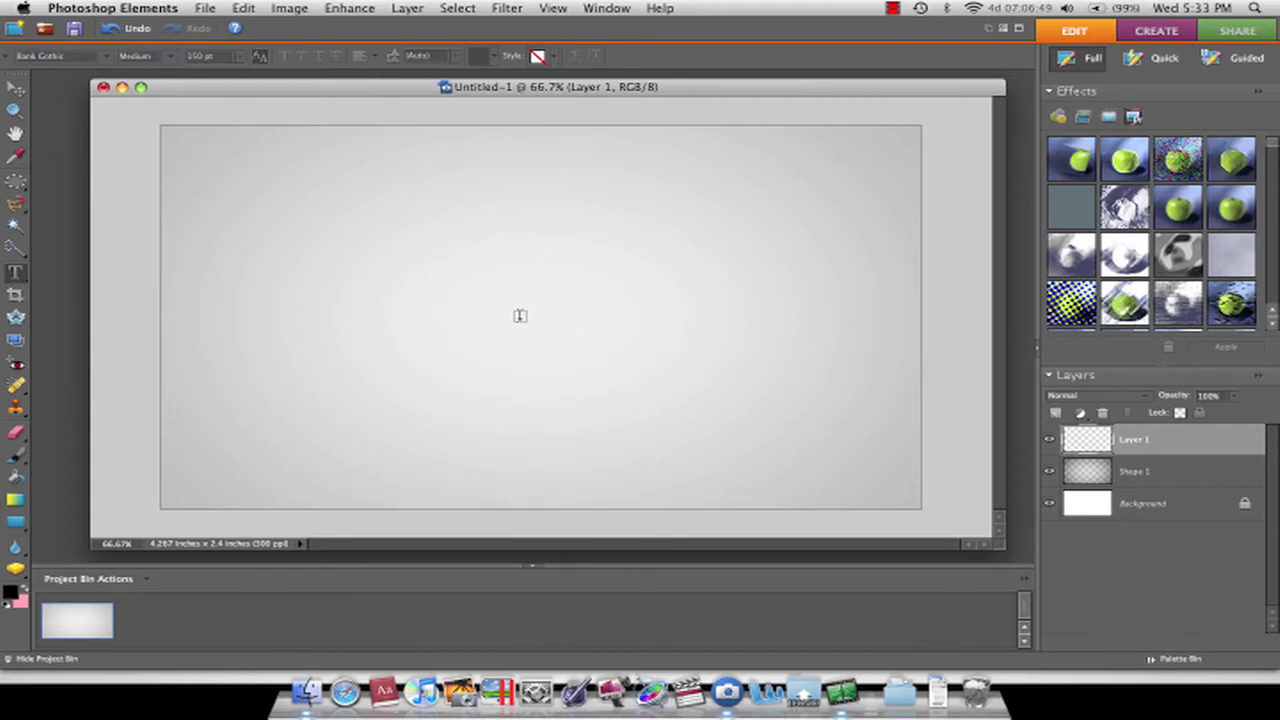
pyautogui.click(520, 316)
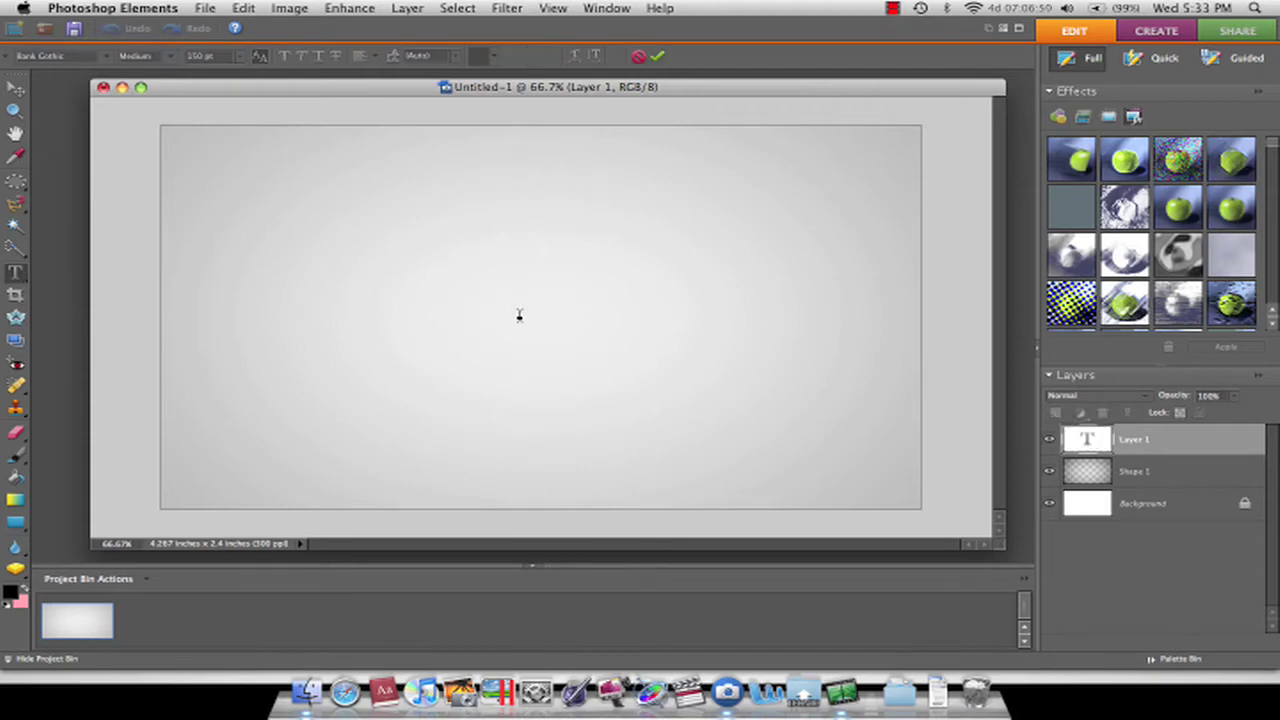
pyautogui.click(240, 62)
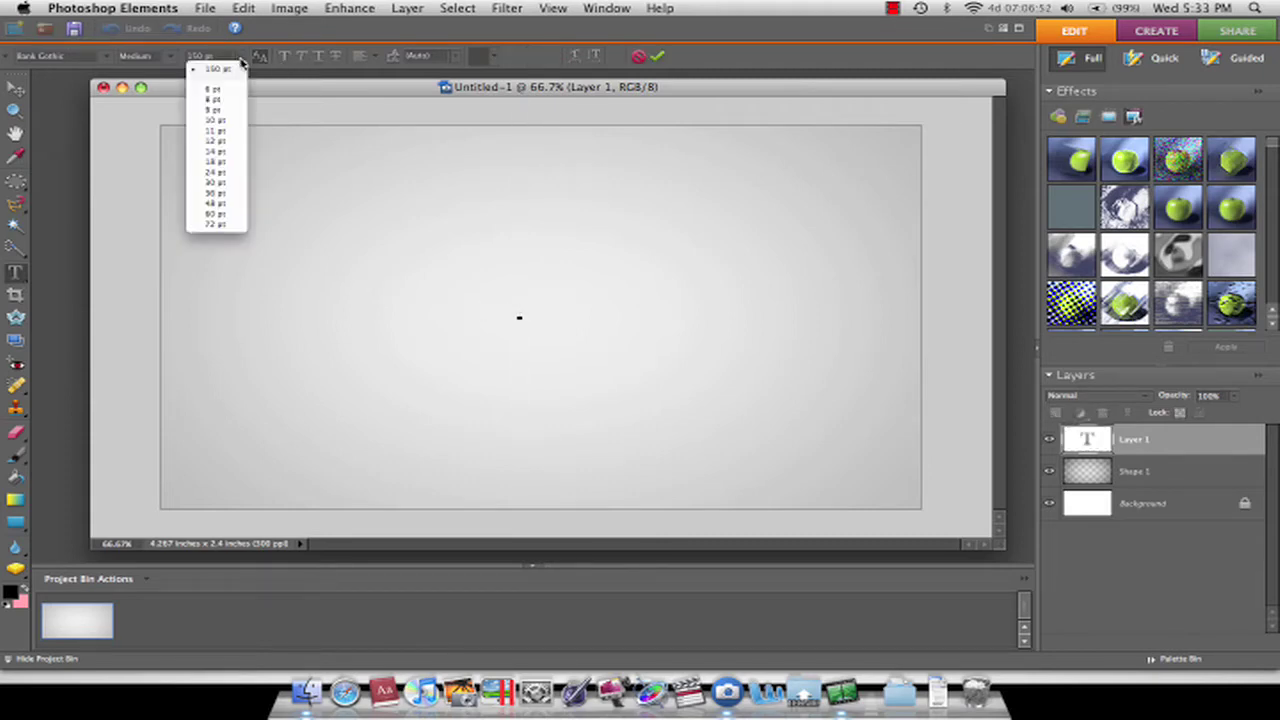
pyautogui.click(220, 195)
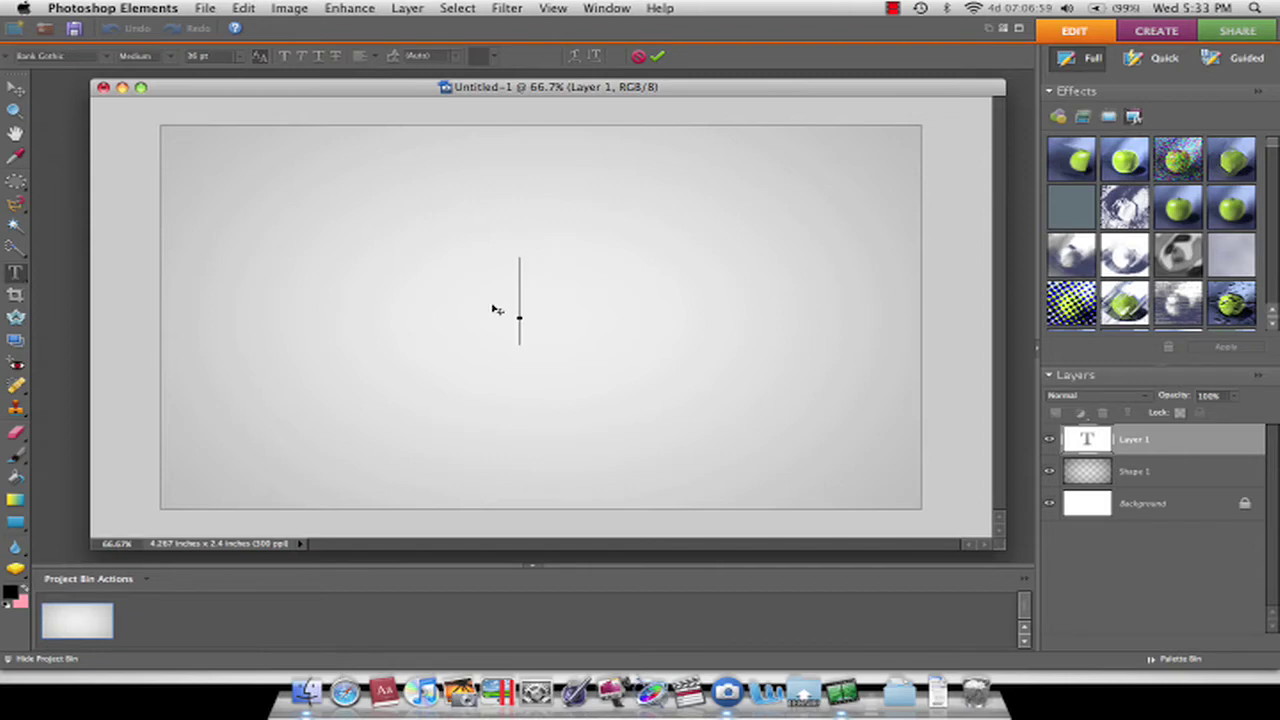
pyautogui.write('Grass')
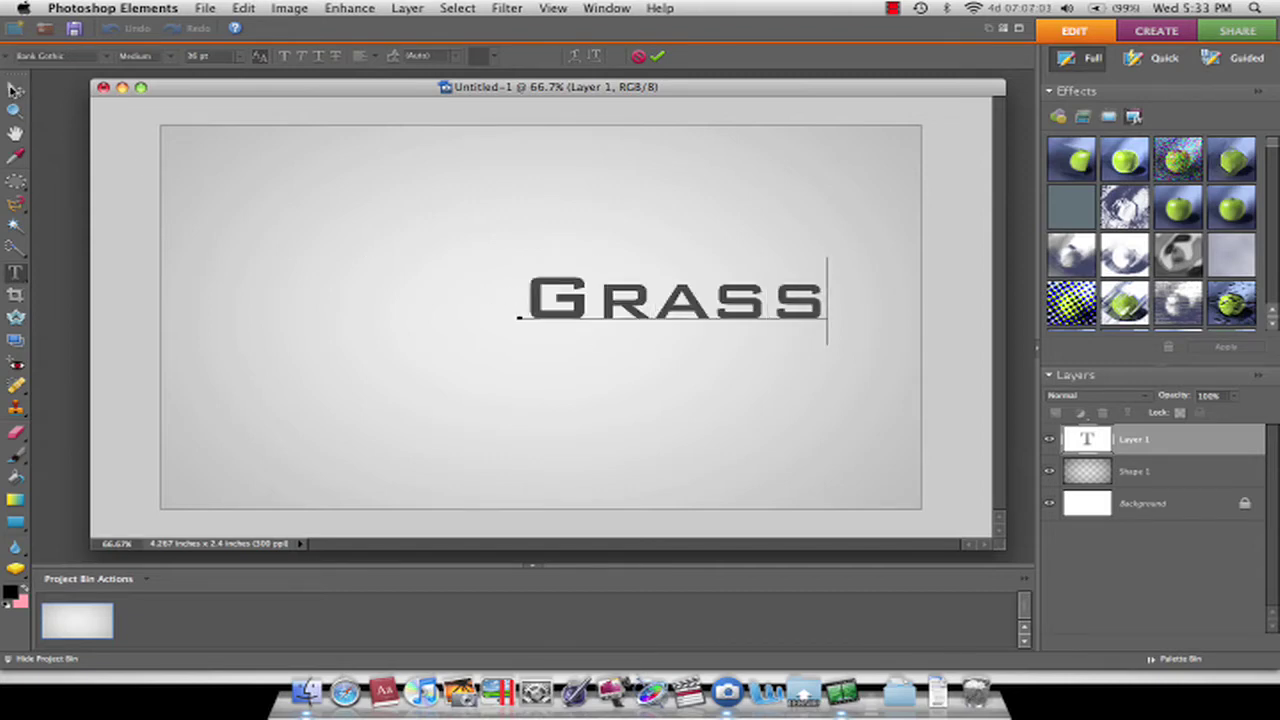
pyautogui.press('super+Return')
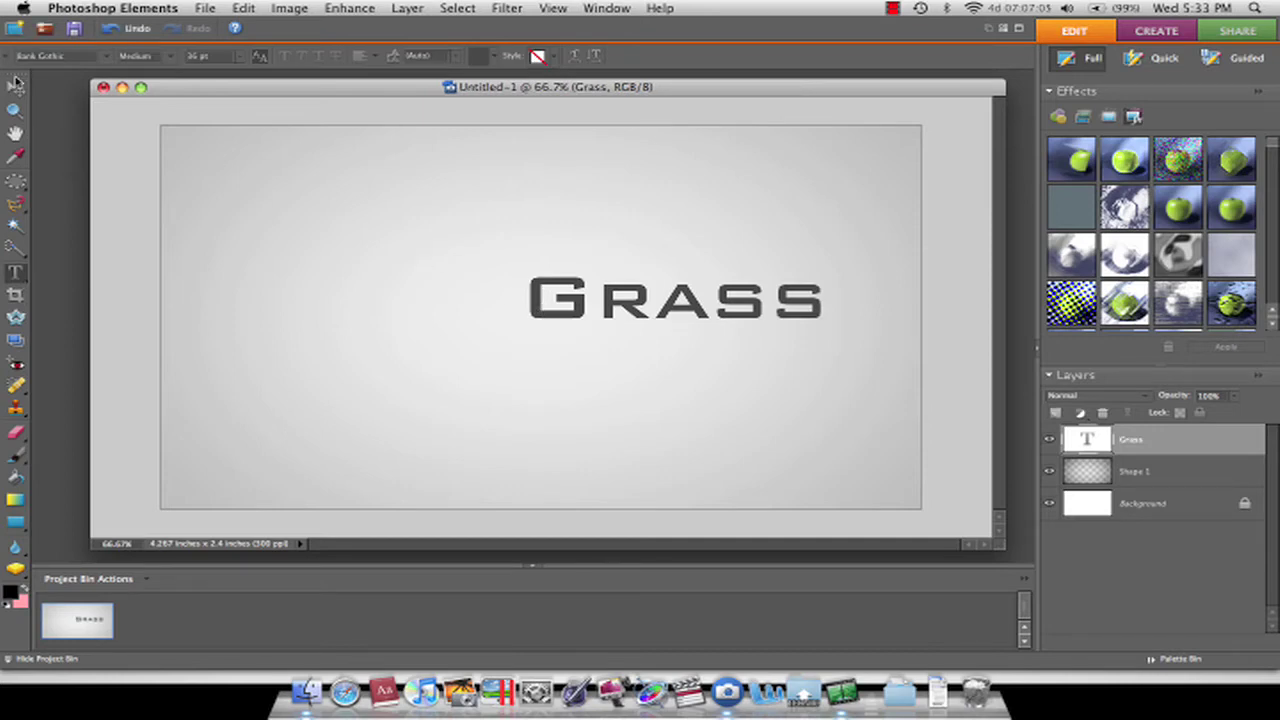
# Step: Scale the Grass text to about 158% width and 210% height and center it on the canvas
pyautogui.click(17, 88)
pyautogui.moveTo(548, 317); pyautogui.dragTo(430, 336)
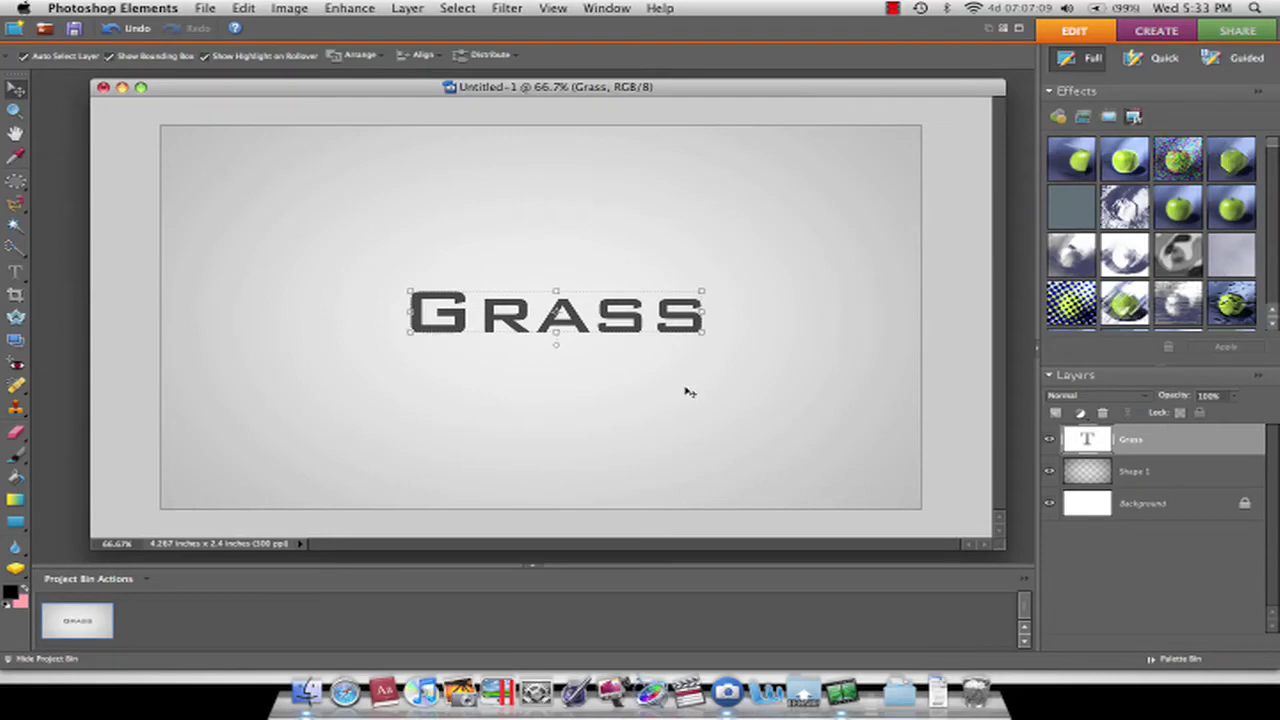
pyautogui.moveTo(703, 333); pyautogui.dragTo(907, 455)
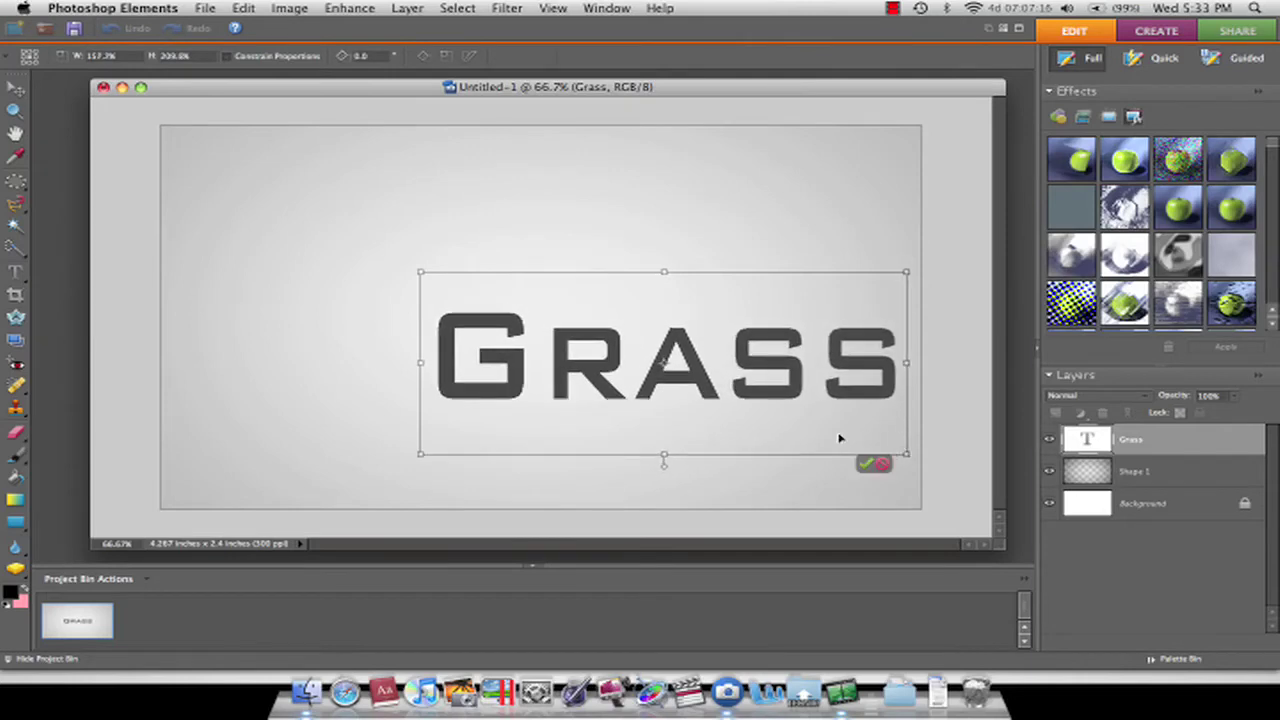
pyautogui.moveTo(510, 395); pyautogui.dragTo(393, 352)
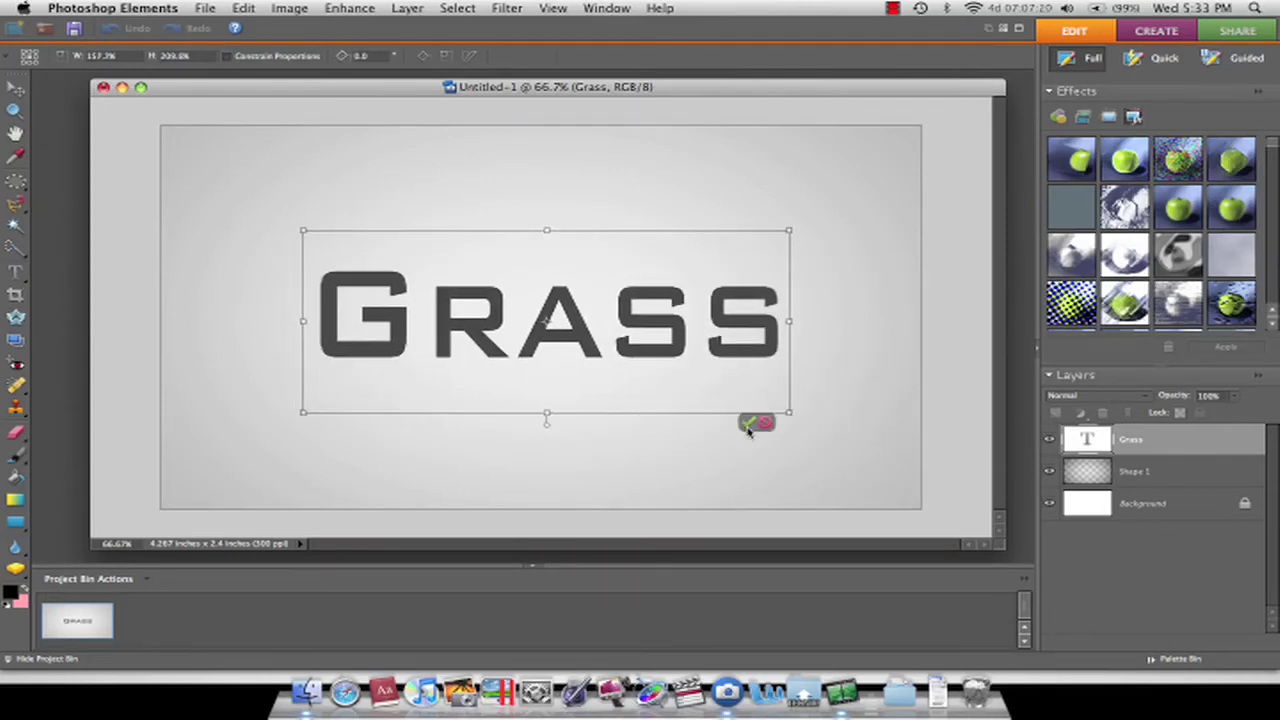
pyautogui.click(746, 424)
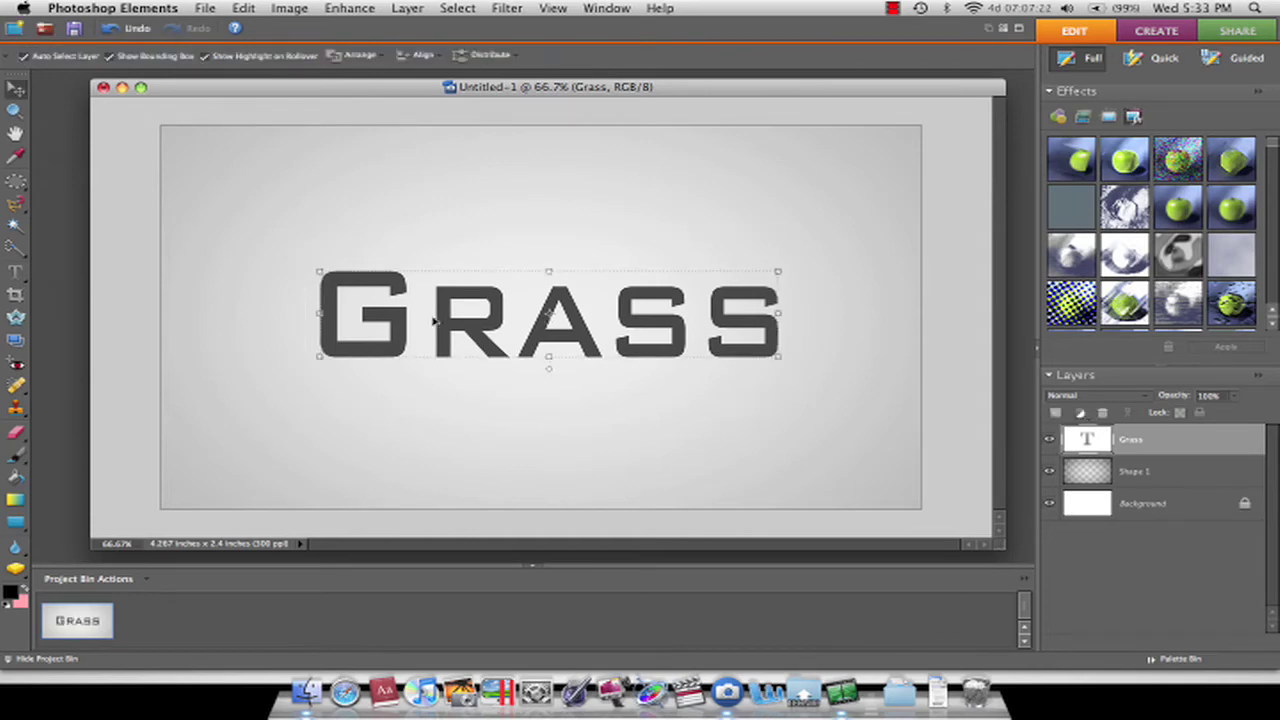
pyautogui.moveTo(473, 326); pyautogui.dragTo(473, 320)
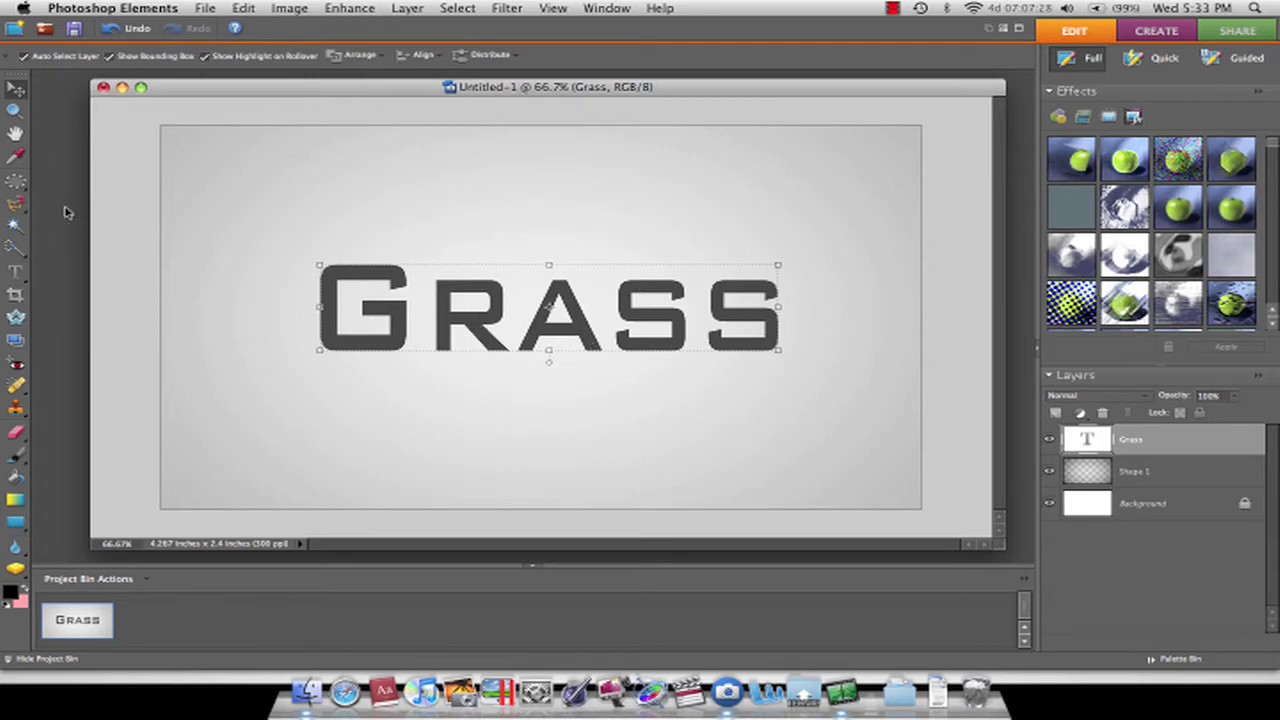
# Step: Select all the letters of the Grass text using the Magic Wand with Contiguous off
pyautogui.click(15, 226)
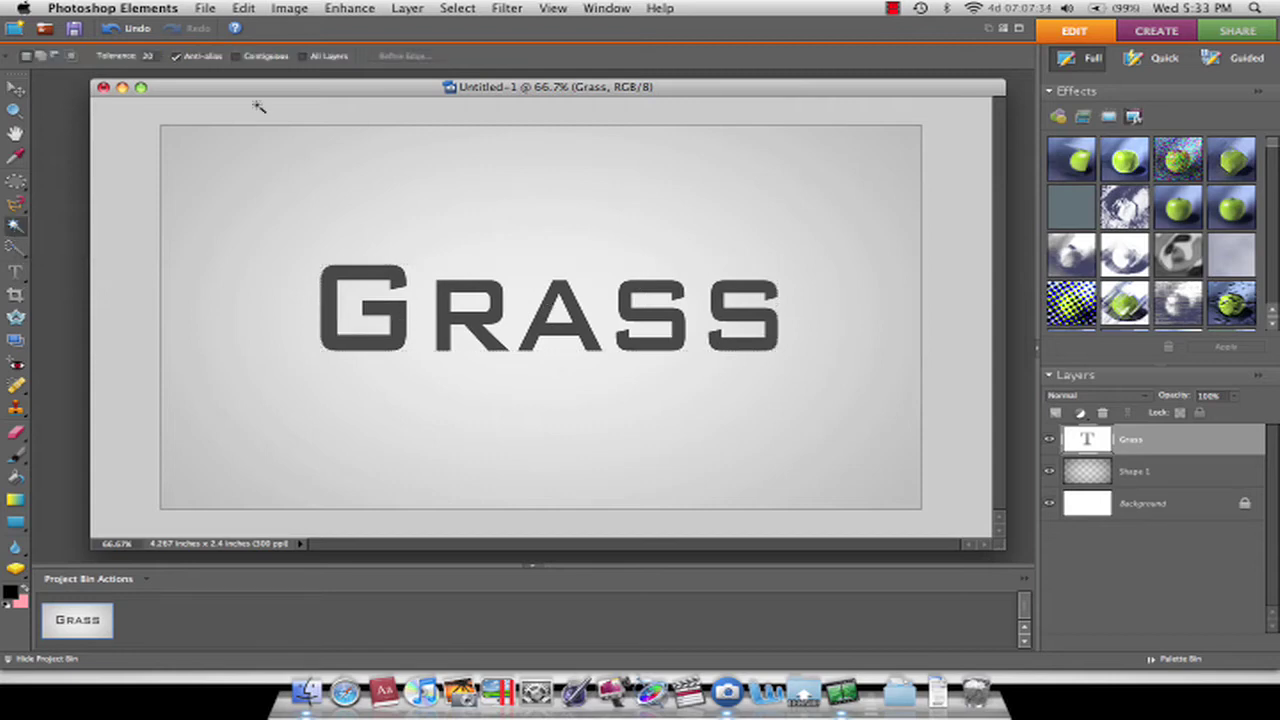
pyautogui.click(236, 57)
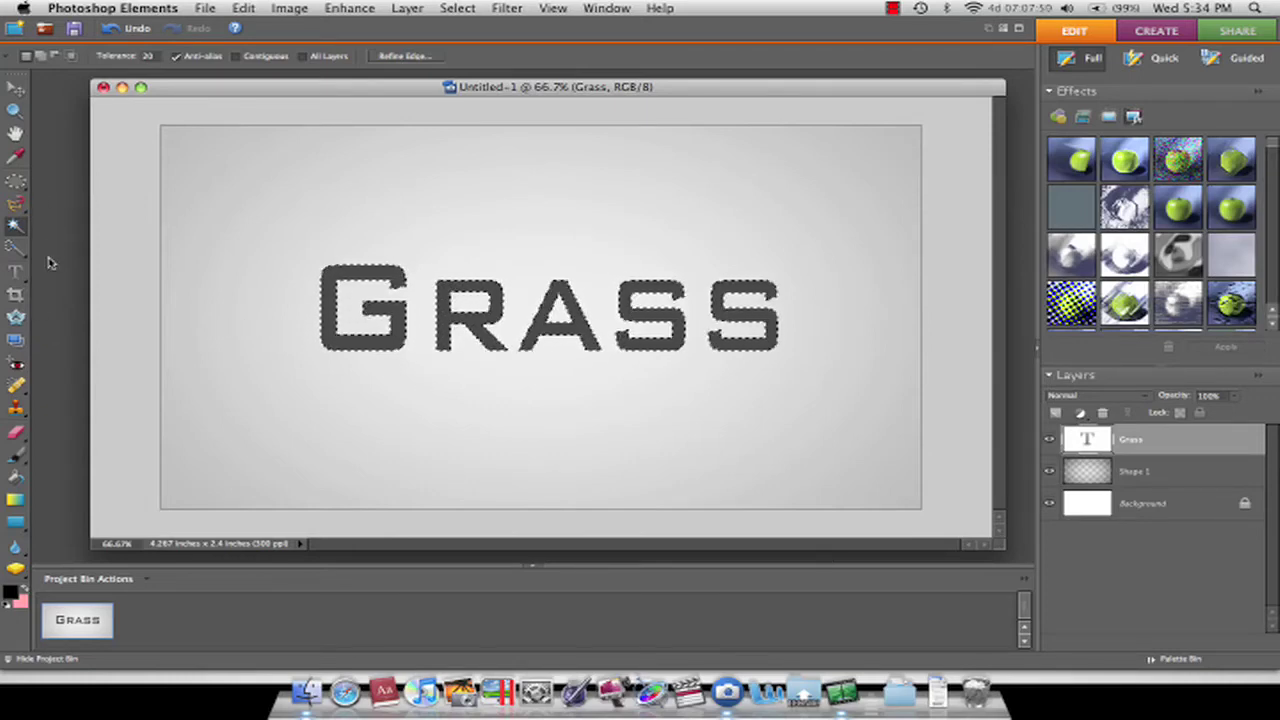
# Step: Choose the Green 7 - Gloss preset for the Gradient tool
pyautogui.click(15, 499)
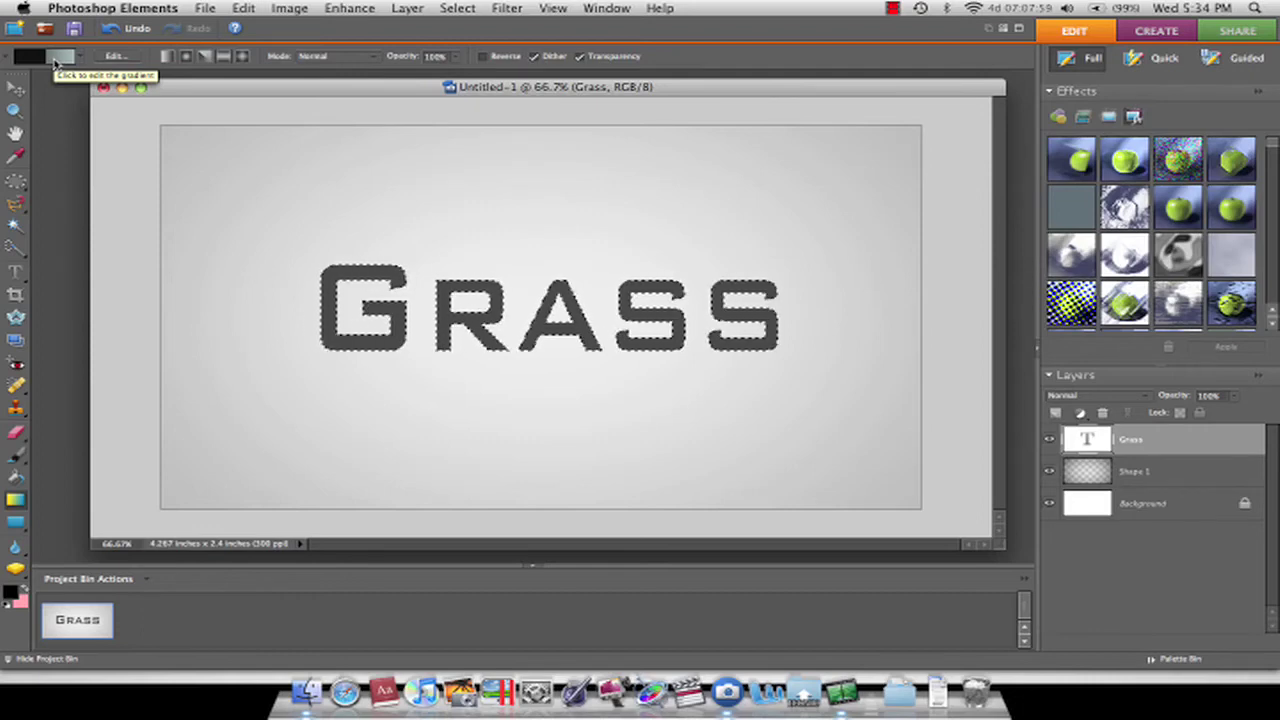
pyautogui.click(57, 60)
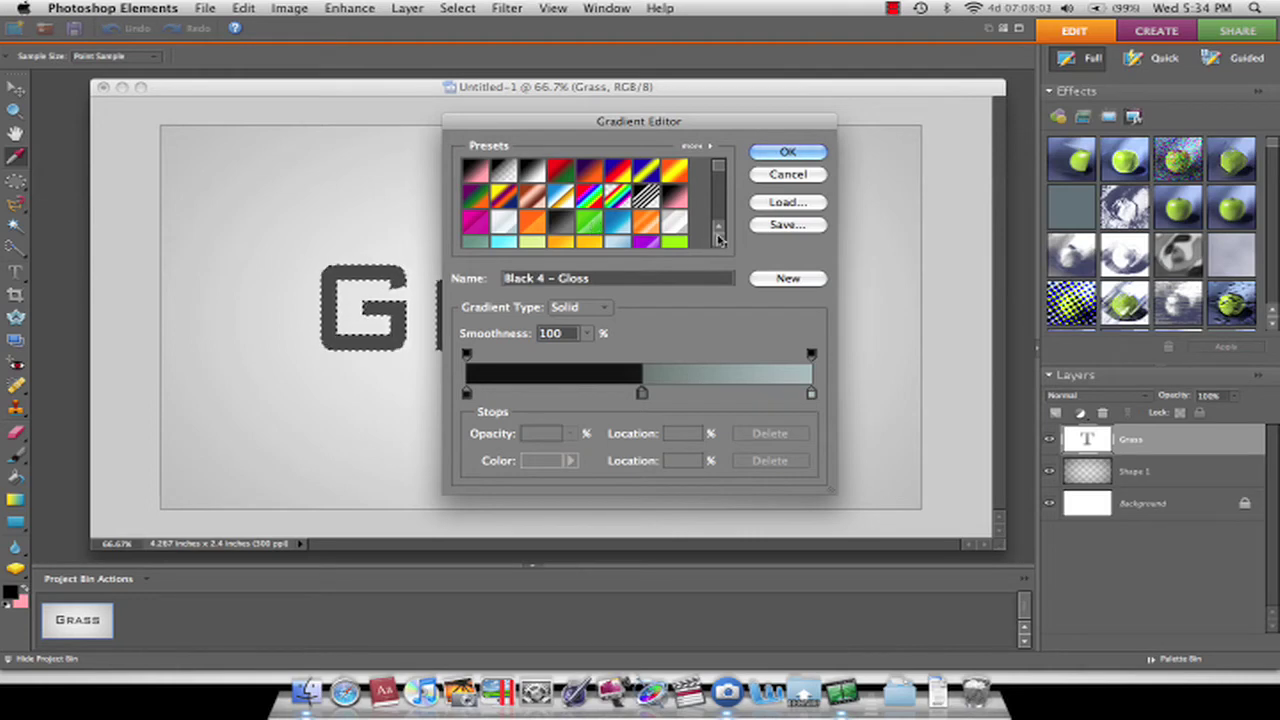
pyautogui.scroll(-1, 692, 243)
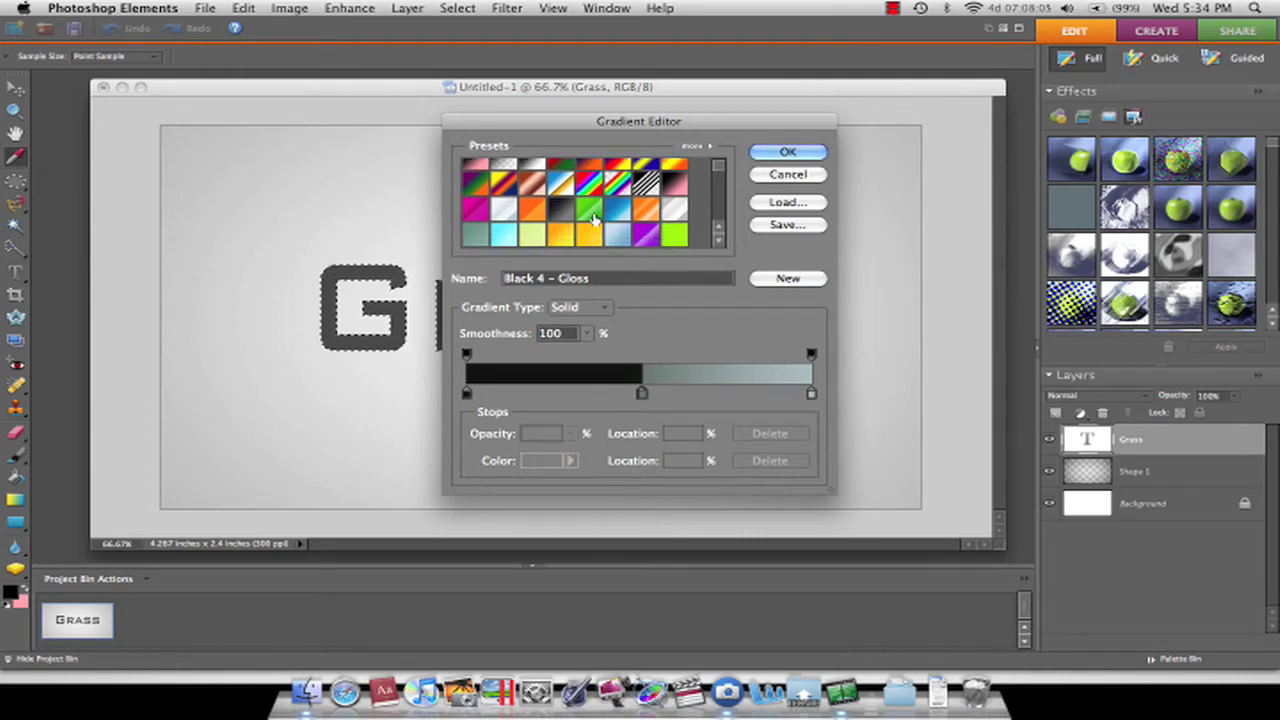
pyautogui.click(677, 235)
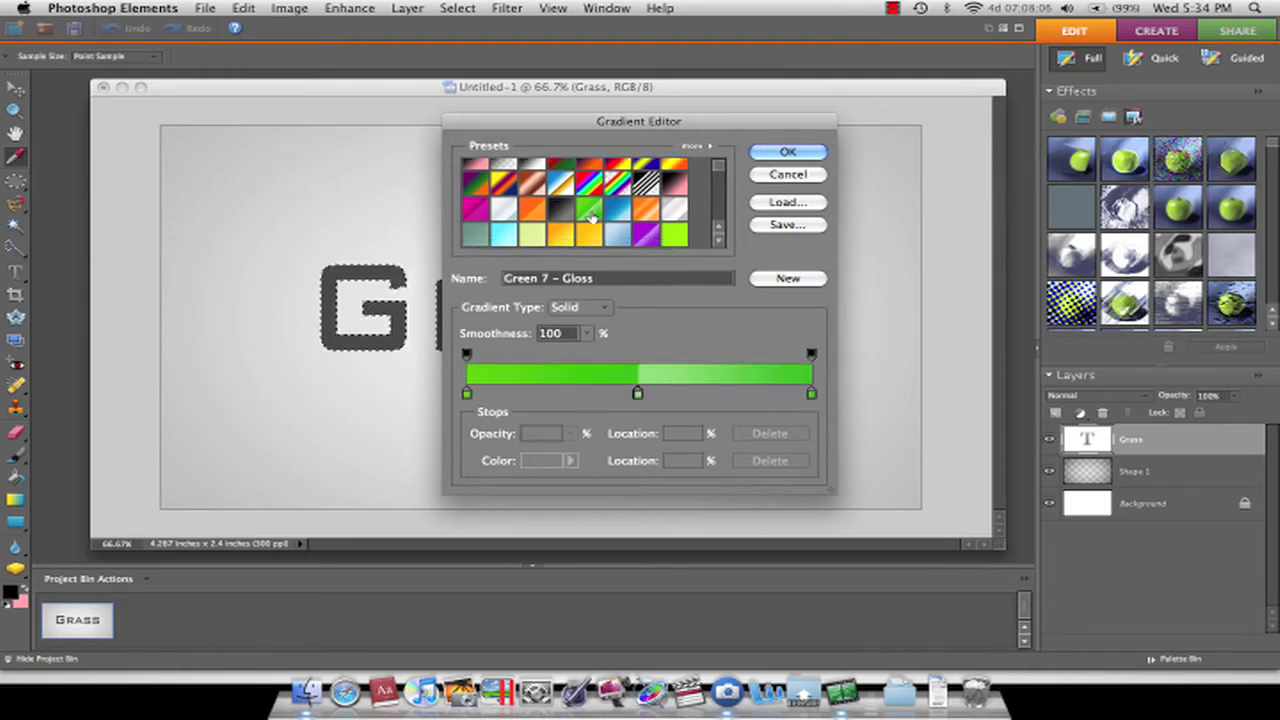
pyautogui.click(801, 155)
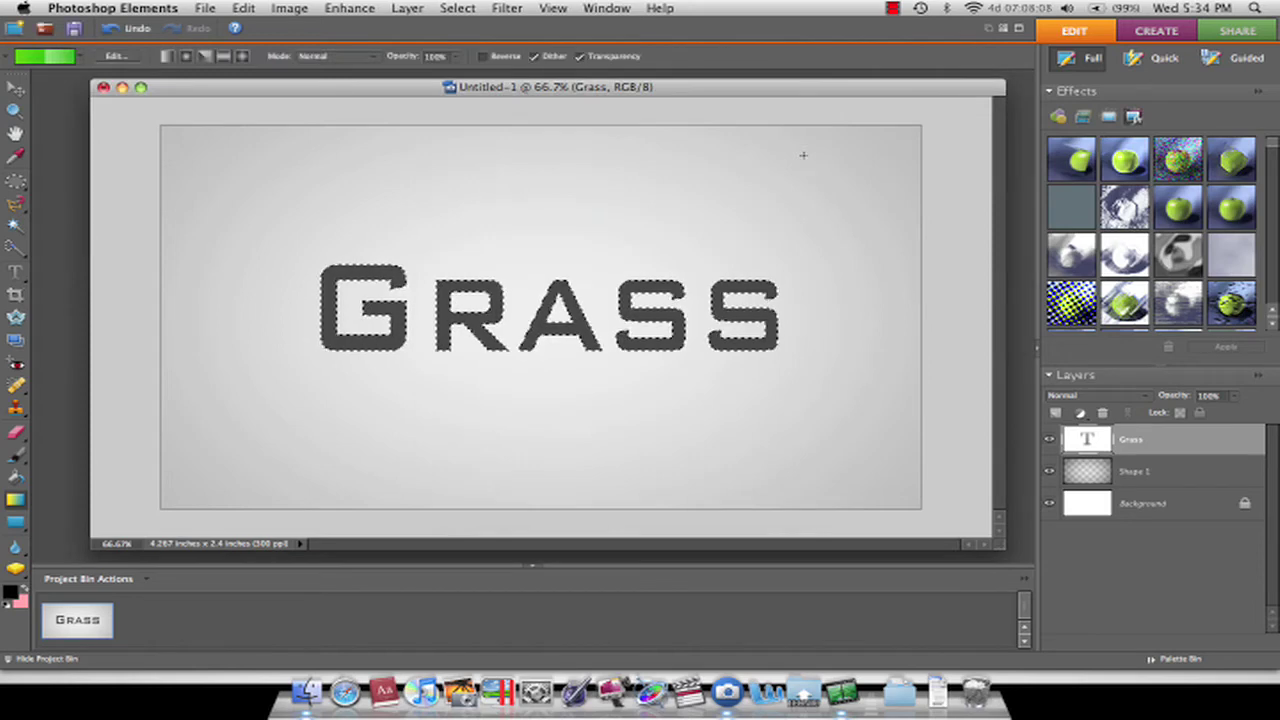
# Step: Simplify the Grass type layer and fill the selected letters with the green gradient running vertically from above to below them
pyautogui.click(531, 295)
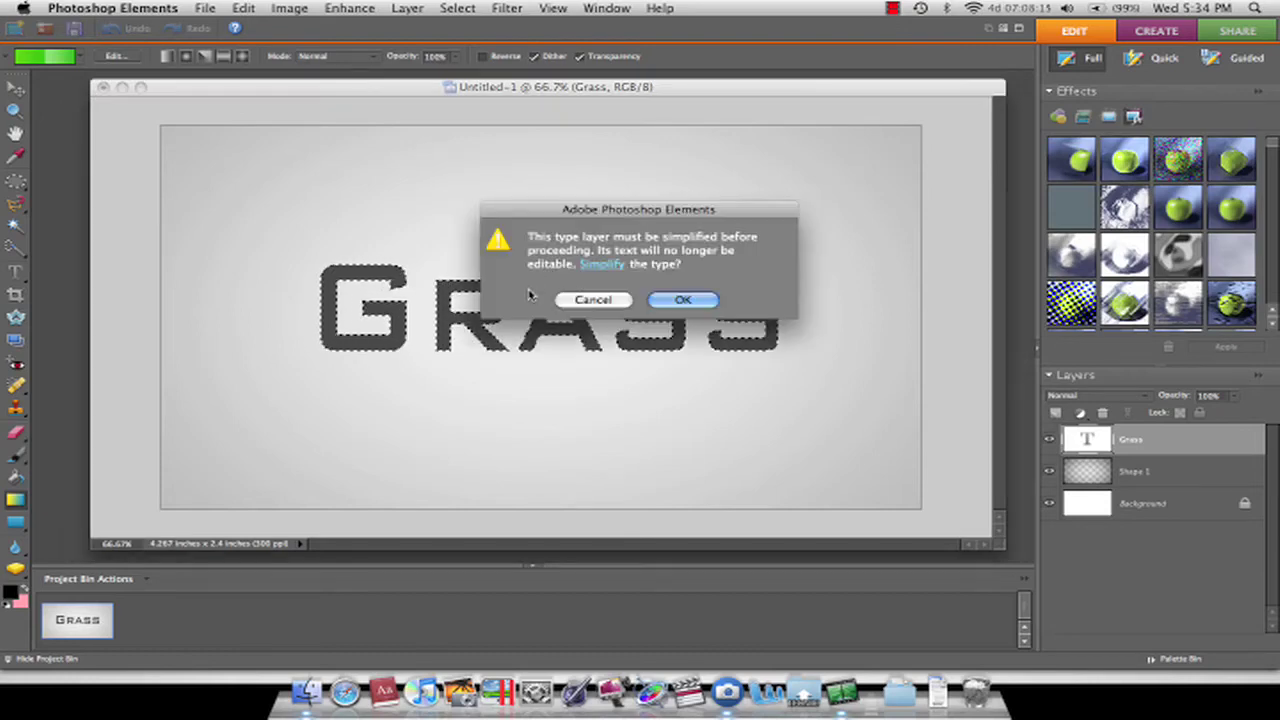
pyautogui.click(680, 300)
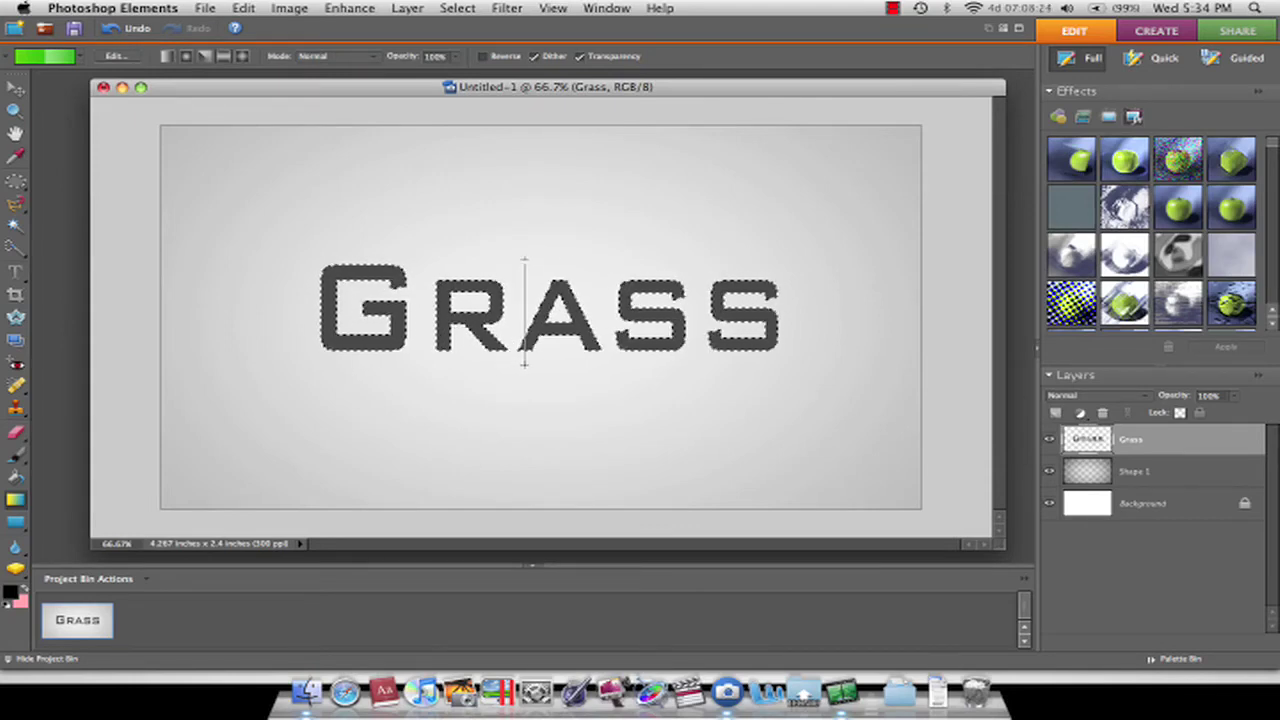
pyautogui.moveTo(524, 362); pyautogui.dragTo(524, 365)
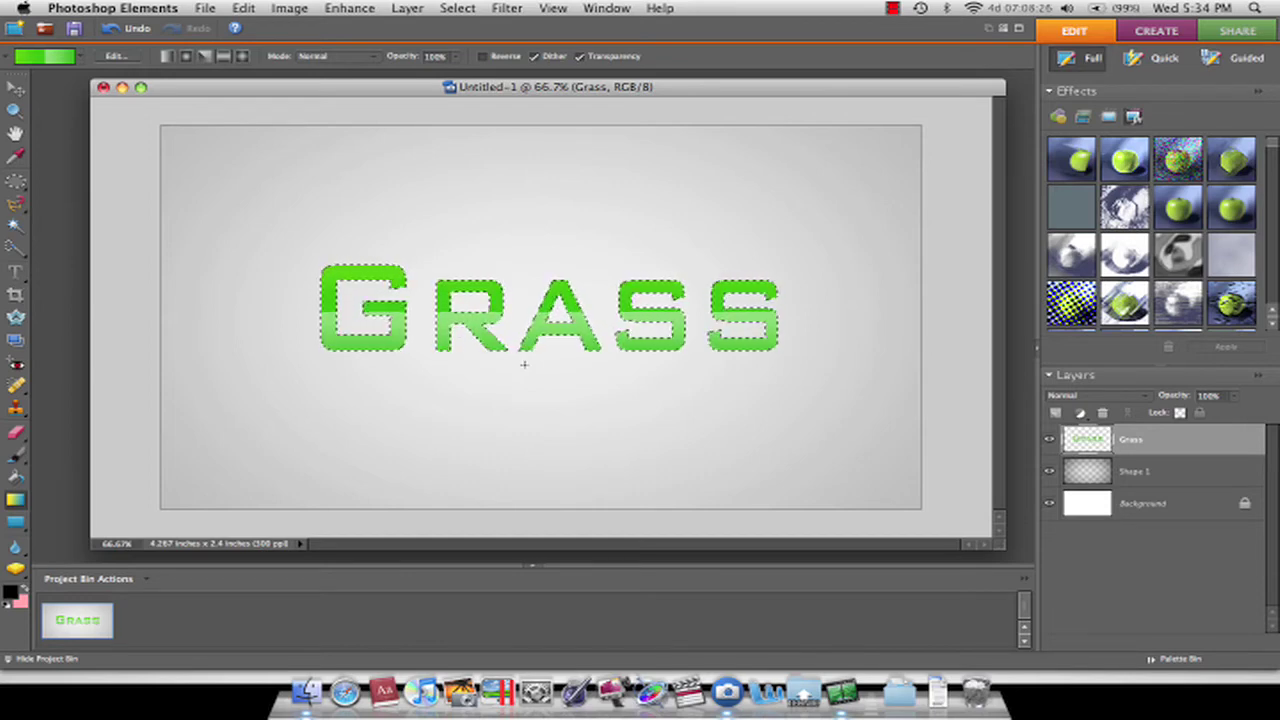
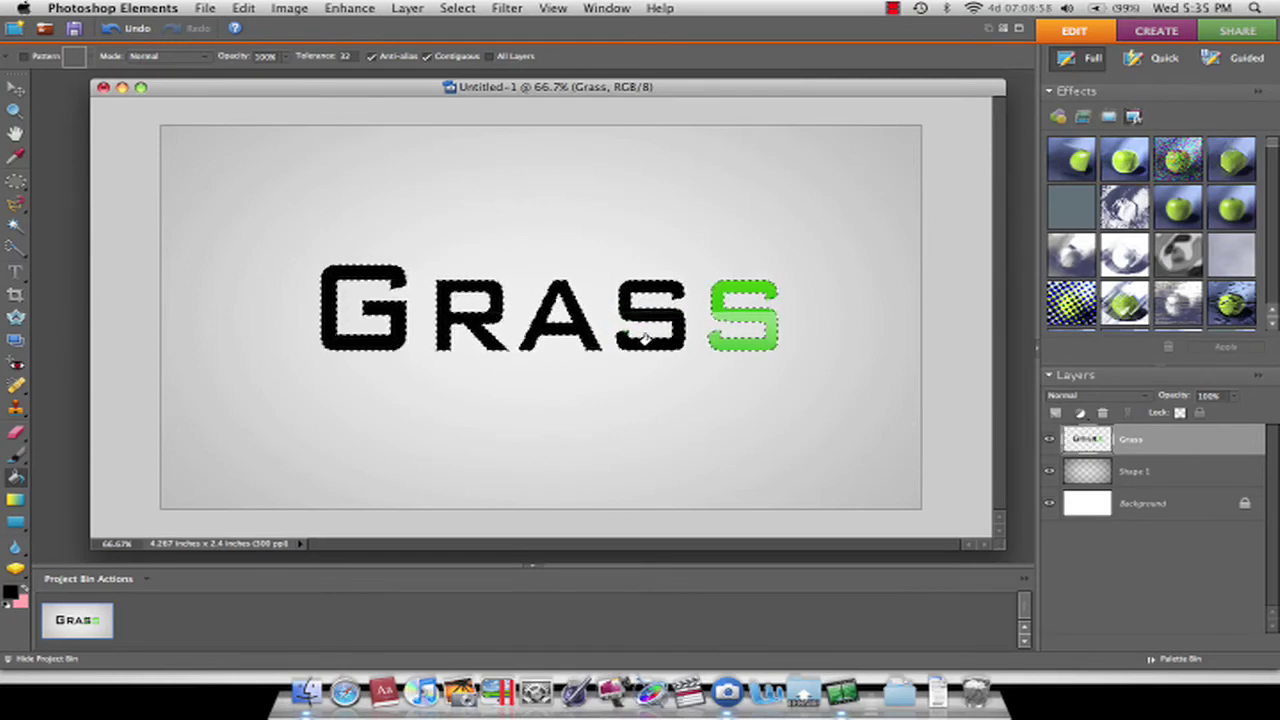
# Step: Fill the remaining green parts of the final S with black using the Paint Bucket and clear the selection
pyautogui.click(722, 288)
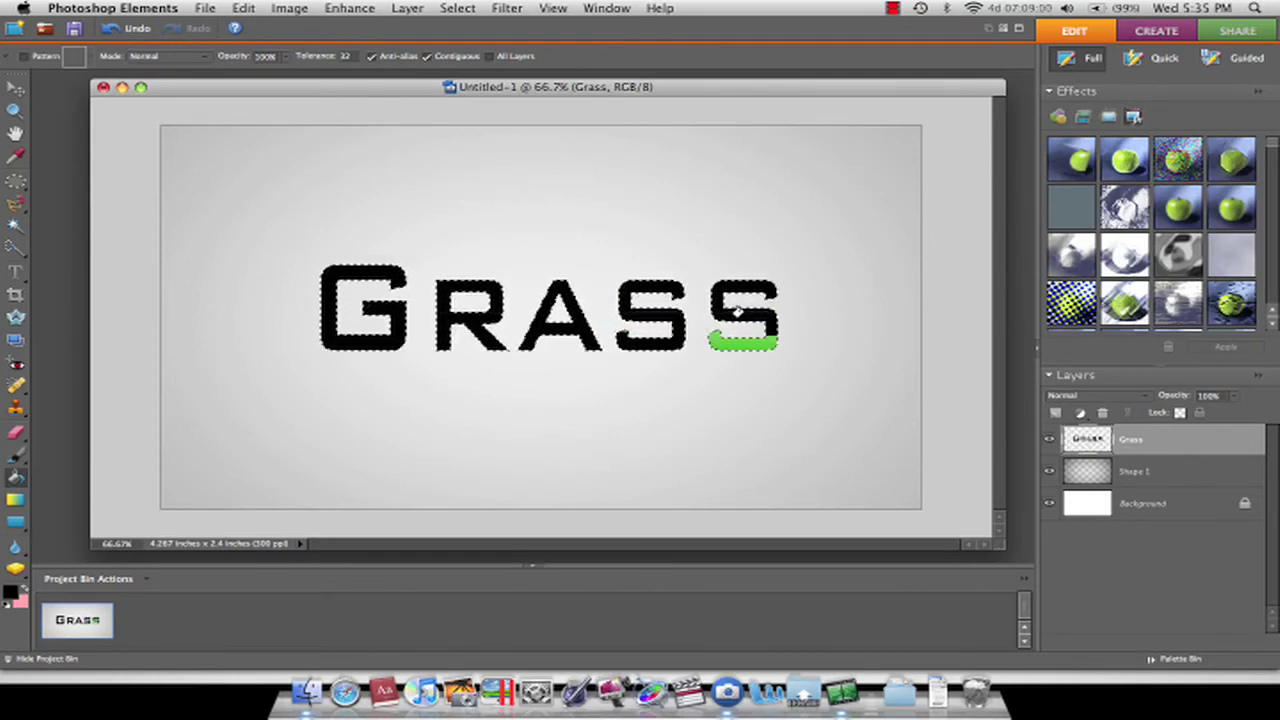
pyautogui.click(731, 342)
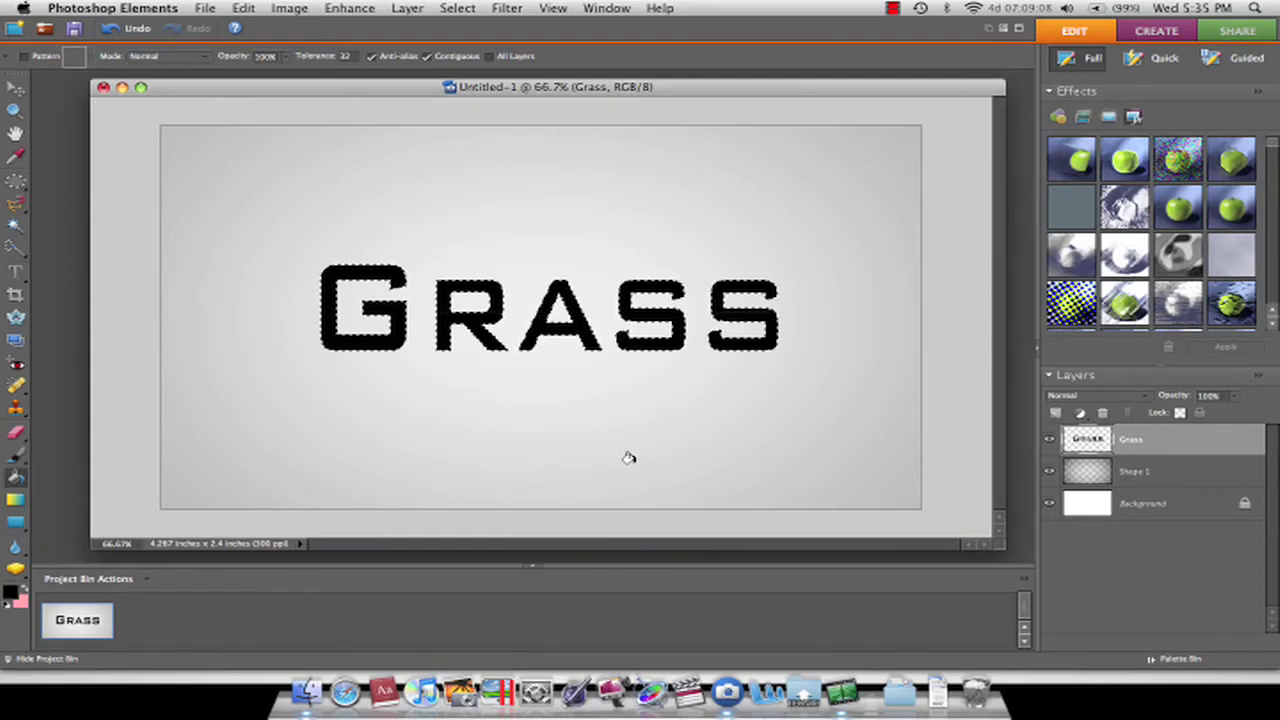
pyautogui.press('super+d')
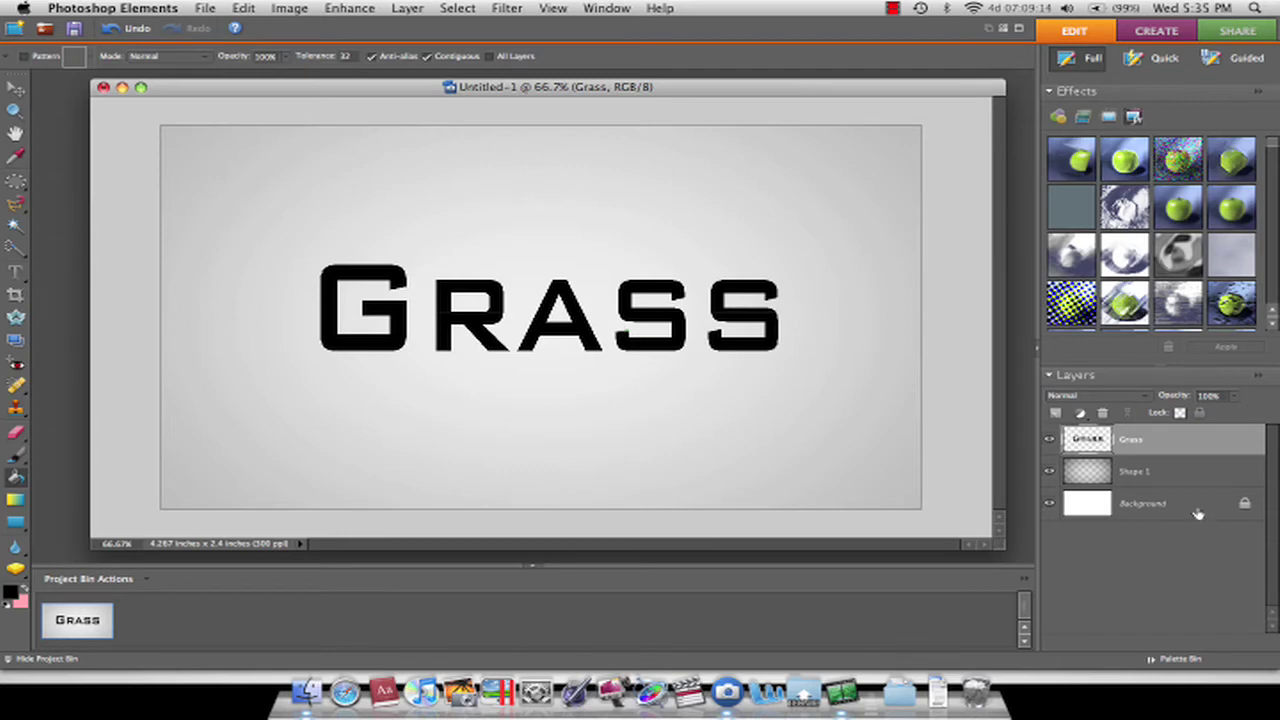
pyautogui.rightClick(1161, 438)
pyautogui.click(1170, 450)
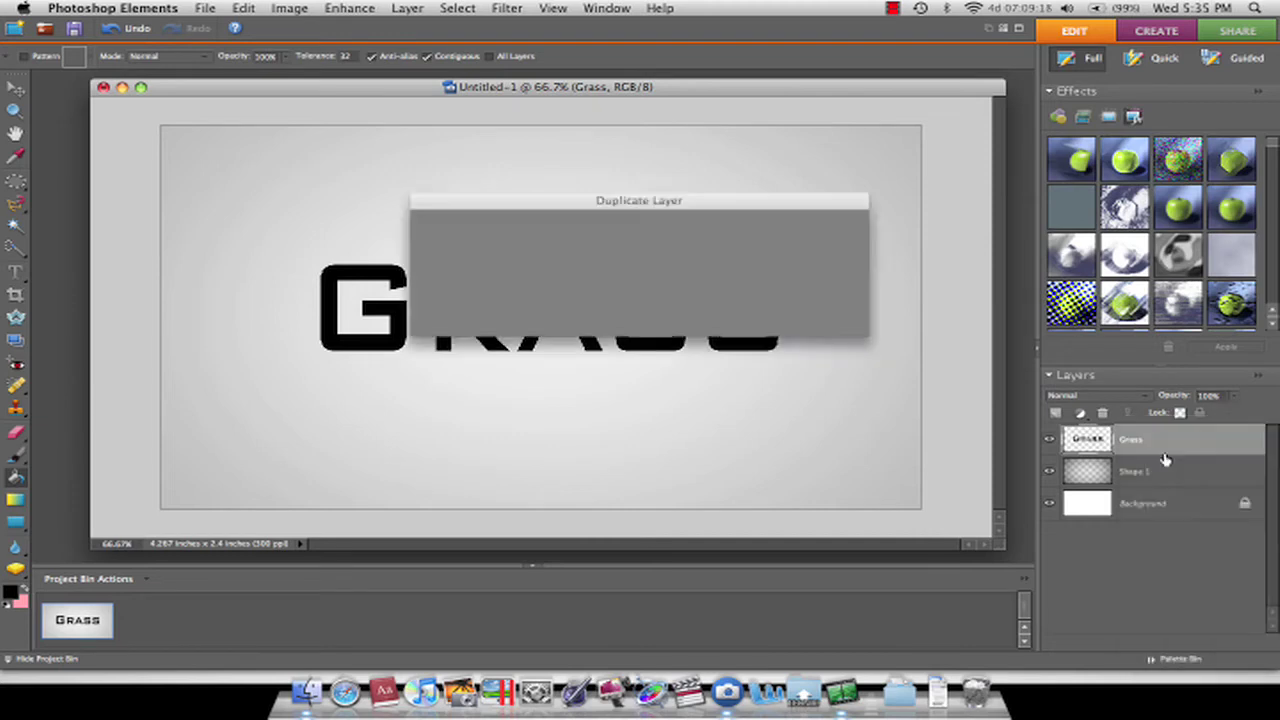
pyautogui.click(805, 226)
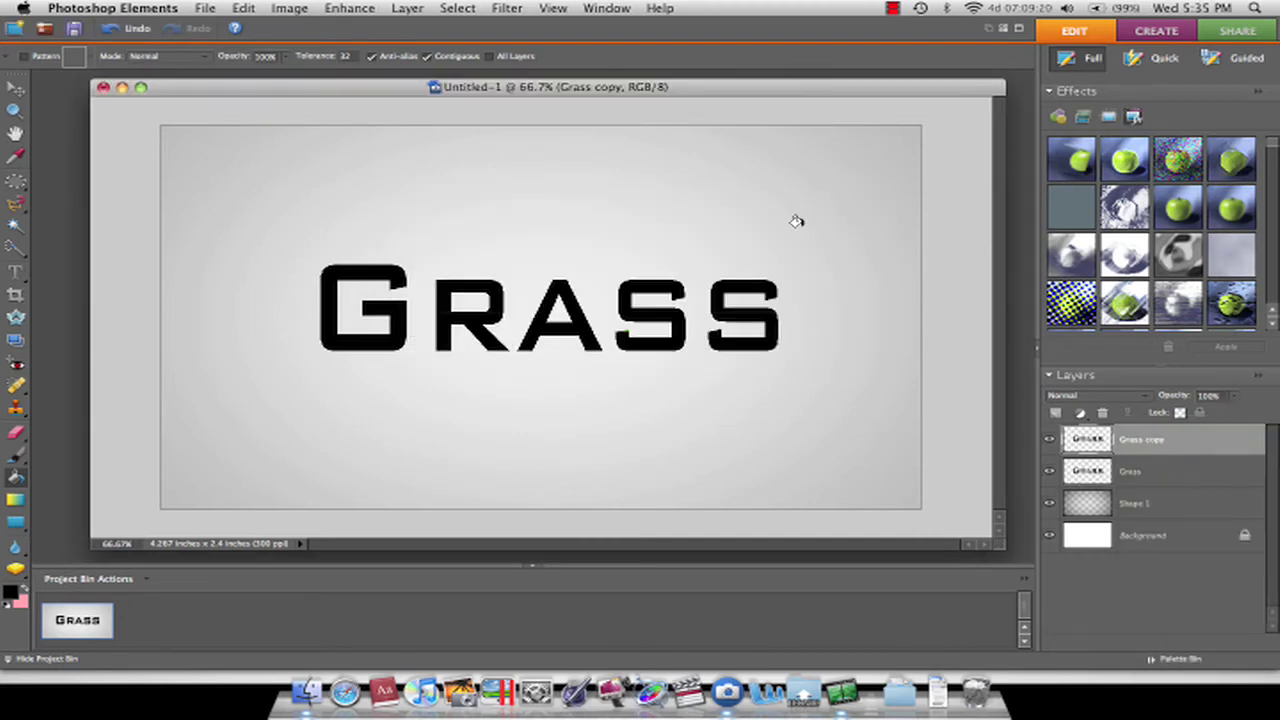
pyautogui.rightClick(1160, 453)
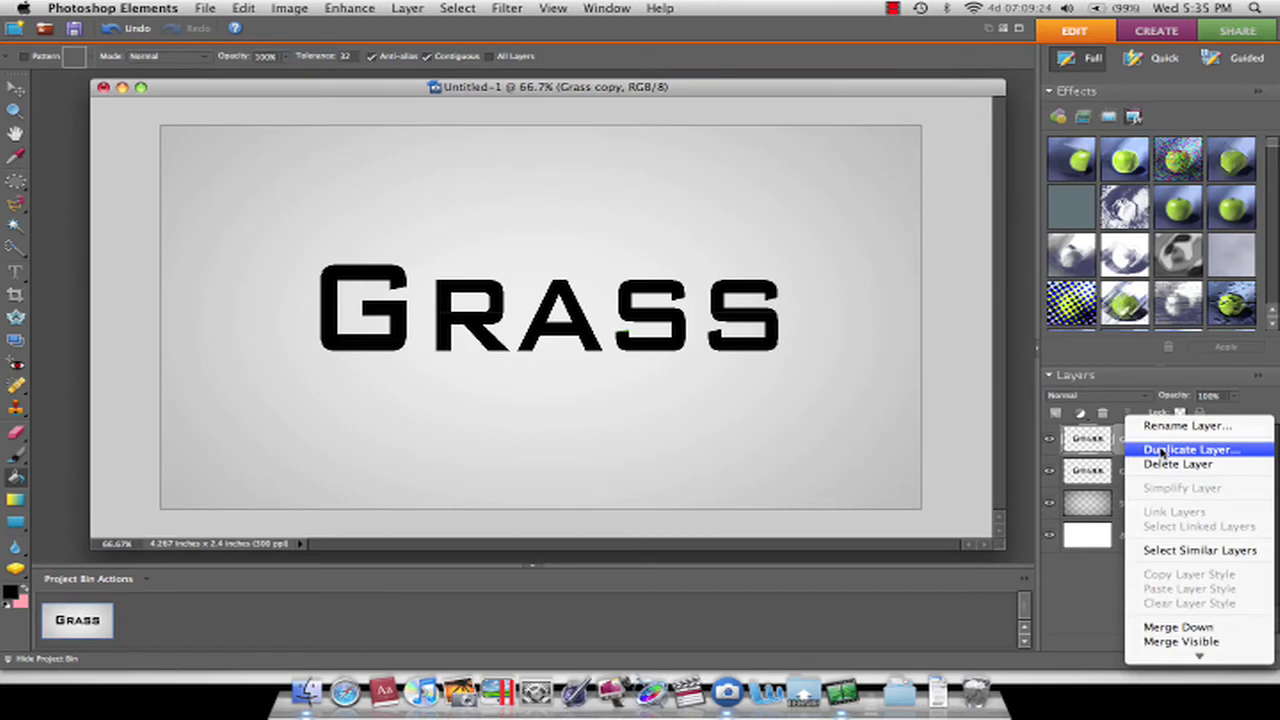
pyautogui.click(1170, 450)
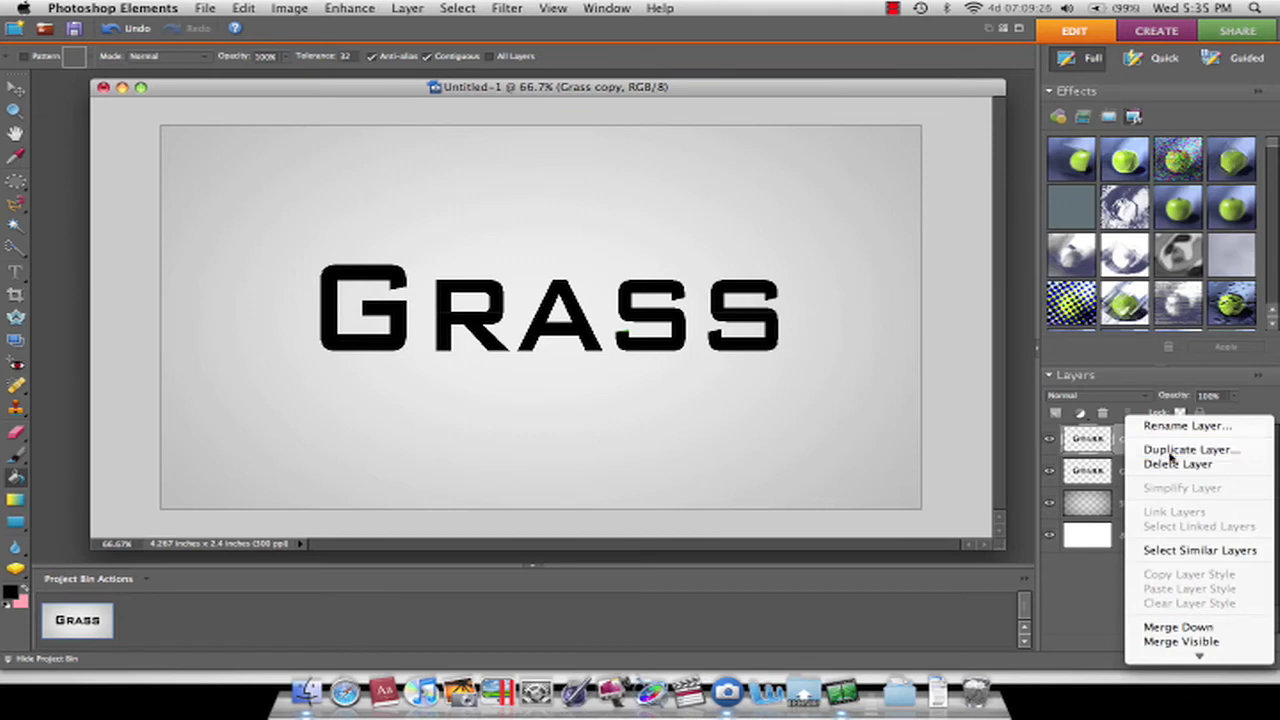
pyautogui.click(816, 227)
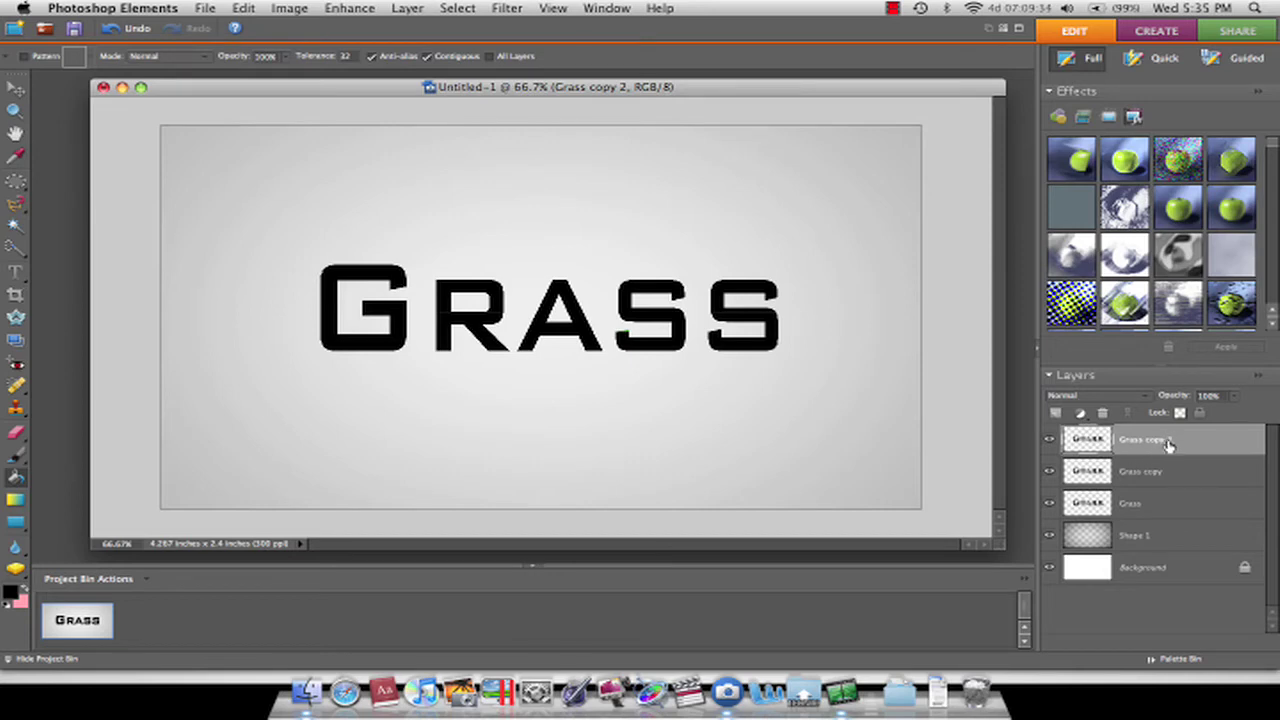
pyautogui.moveTo(1168, 445); pyautogui.dragTo(1101, 416)
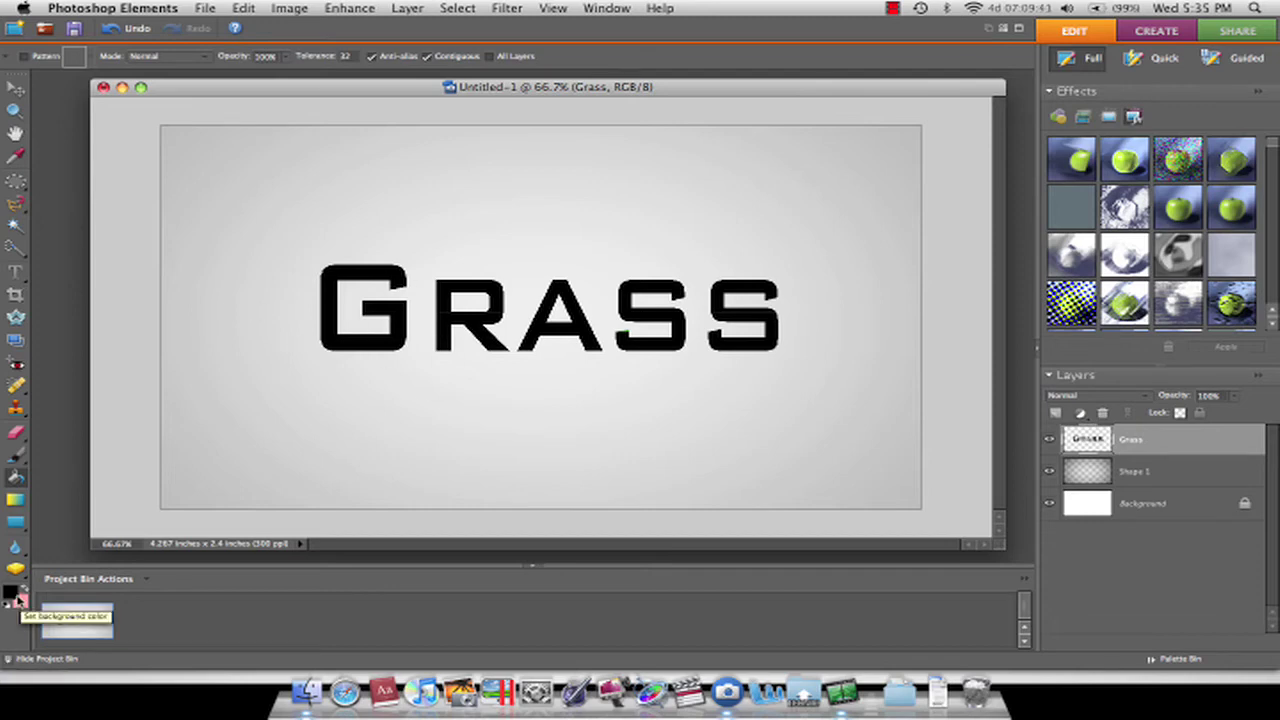
# Step: Select all the black Grass letters with the Magic Wand and set the foreground color to bright green
pyautogui.click(16, 226)
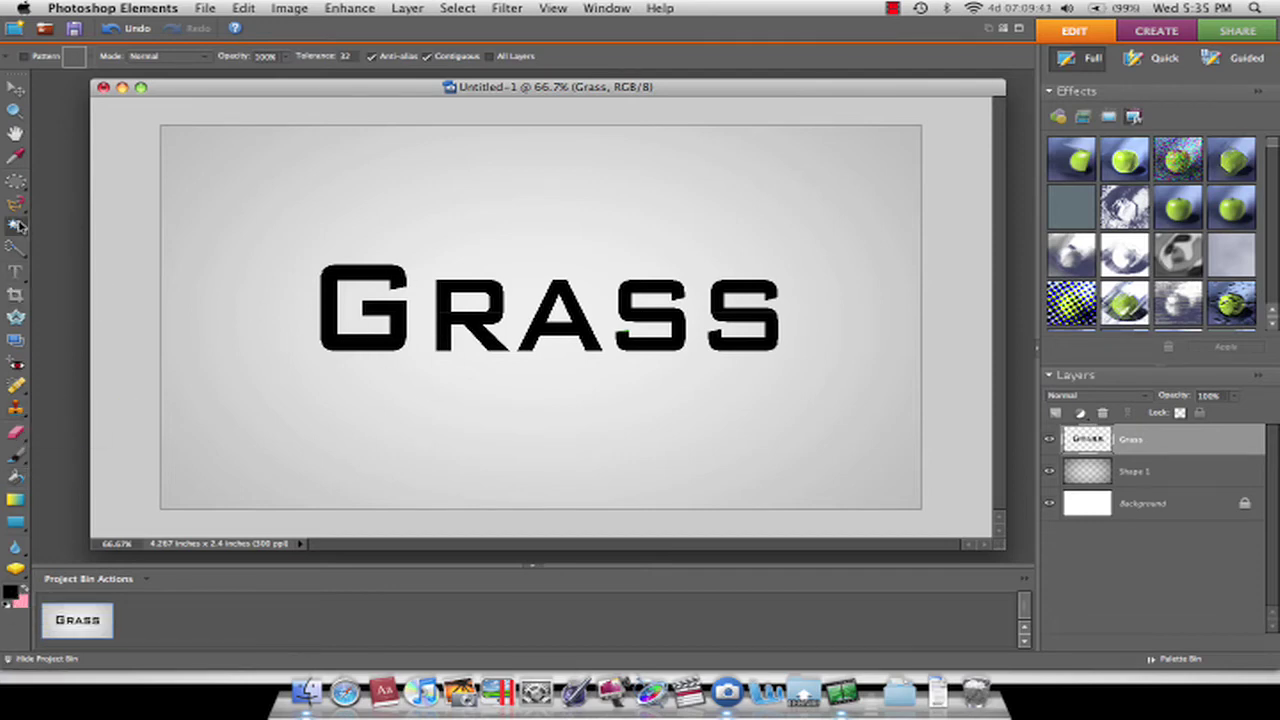
pyautogui.click(358, 345)
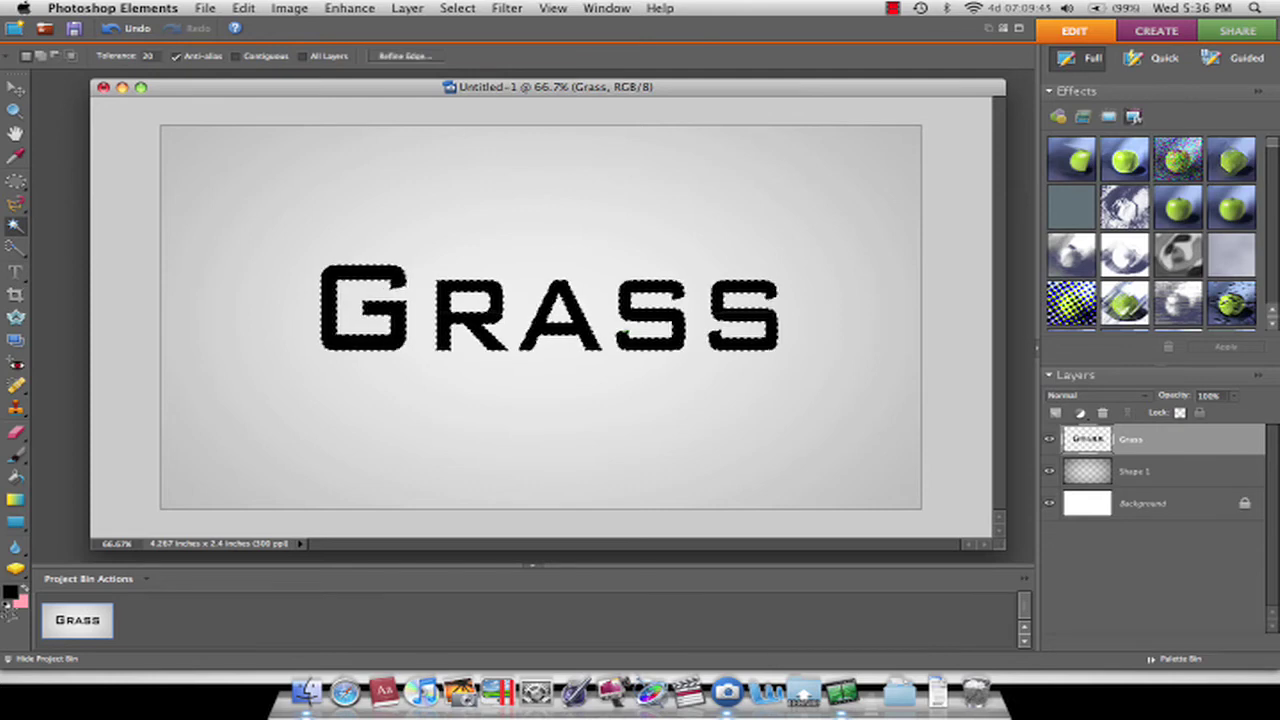
pyautogui.click(11, 591)
pyautogui.moveTo(668, 350); pyautogui.dragTo(668, 344)
pyautogui.moveTo(620, 240); pyautogui.dragTo(703, 168)
pyautogui.click(819, 171)
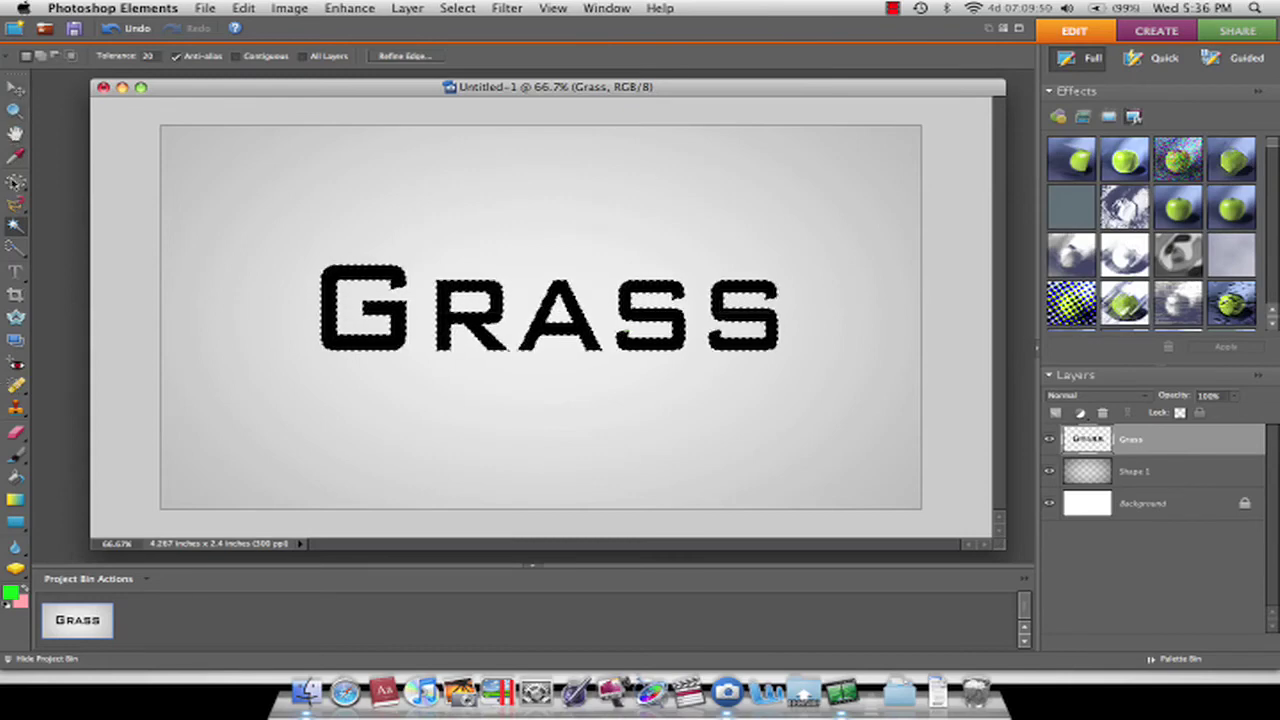
# Step: Fill each selected letter of Grass with the bright green foreground color using the Paint Bucket, and clear the selection
pyautogui.click(15, 478)
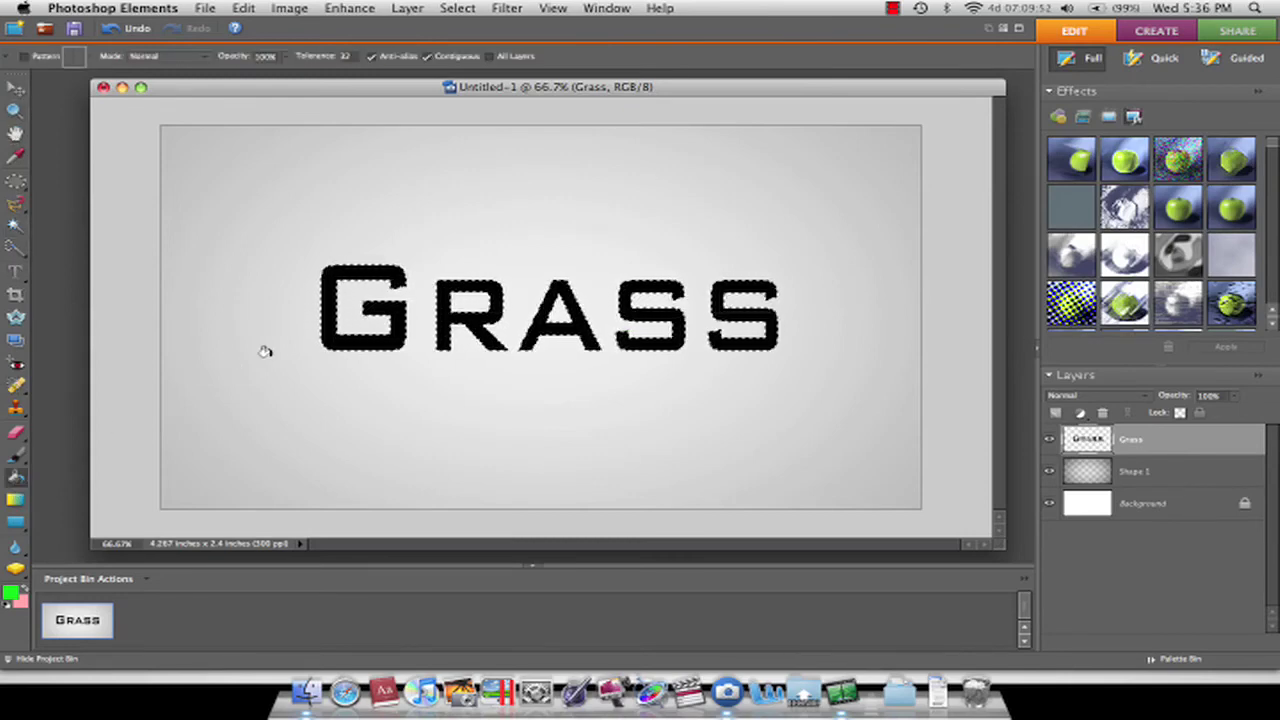
pyautogui.click(368, 316)
pyautogui.click(468, 318)
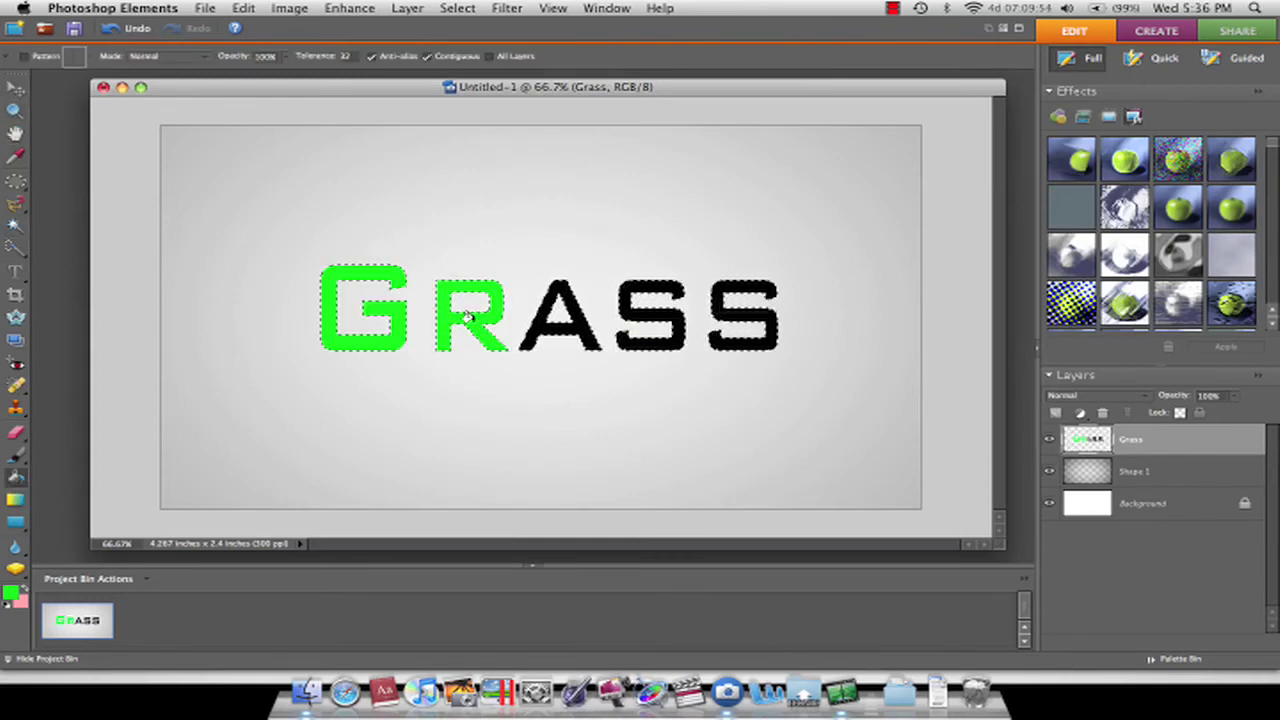
pyautogui.click(530, 328)
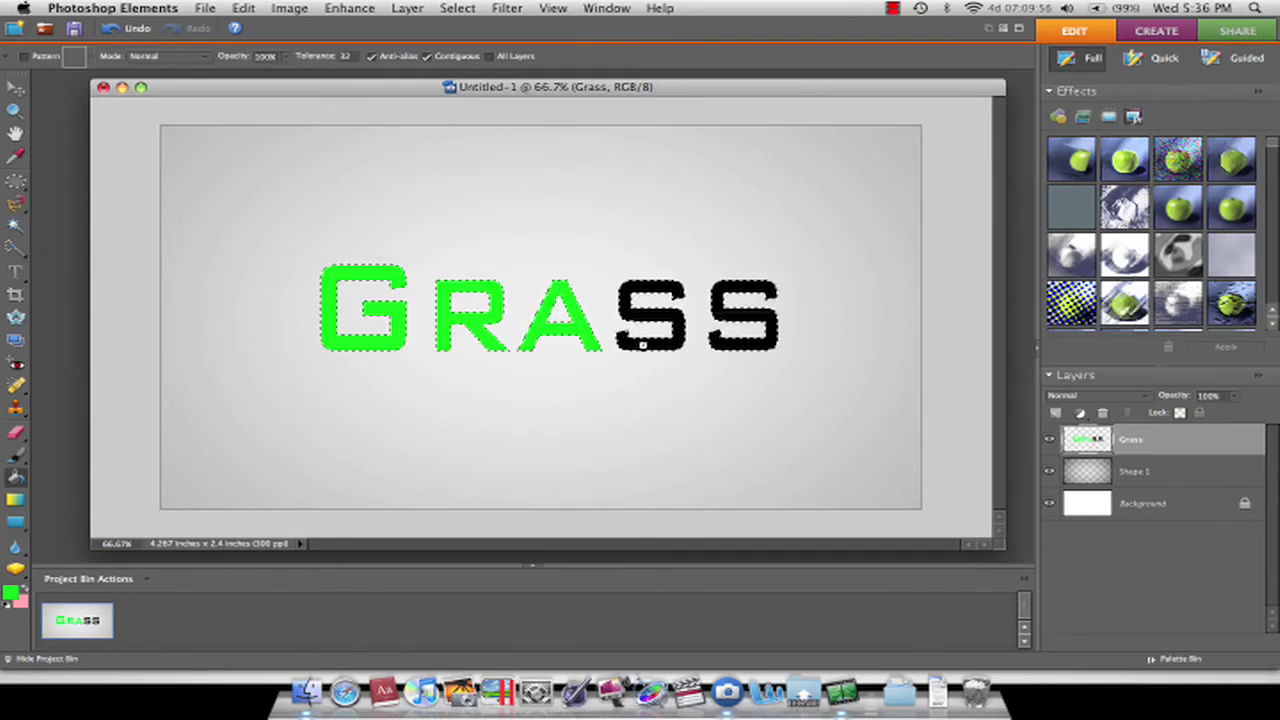
pyautogui.click(622, 326)
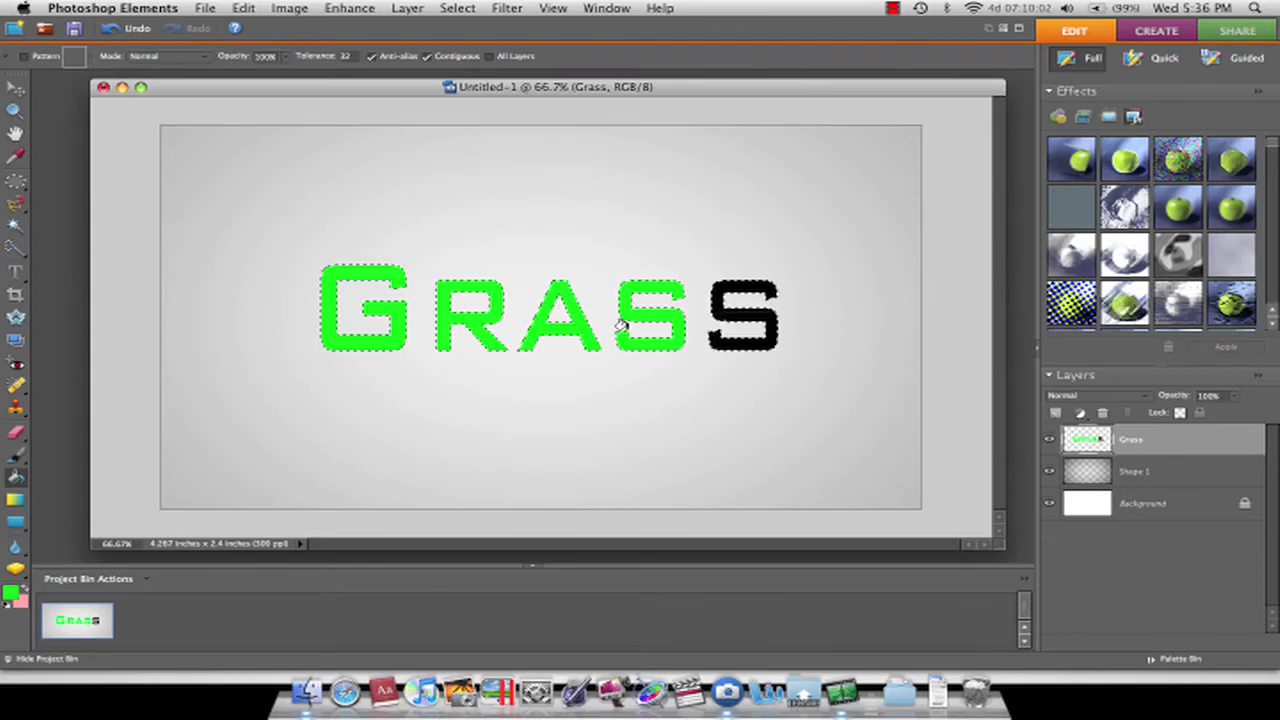
pyautogui.click(714, 302)
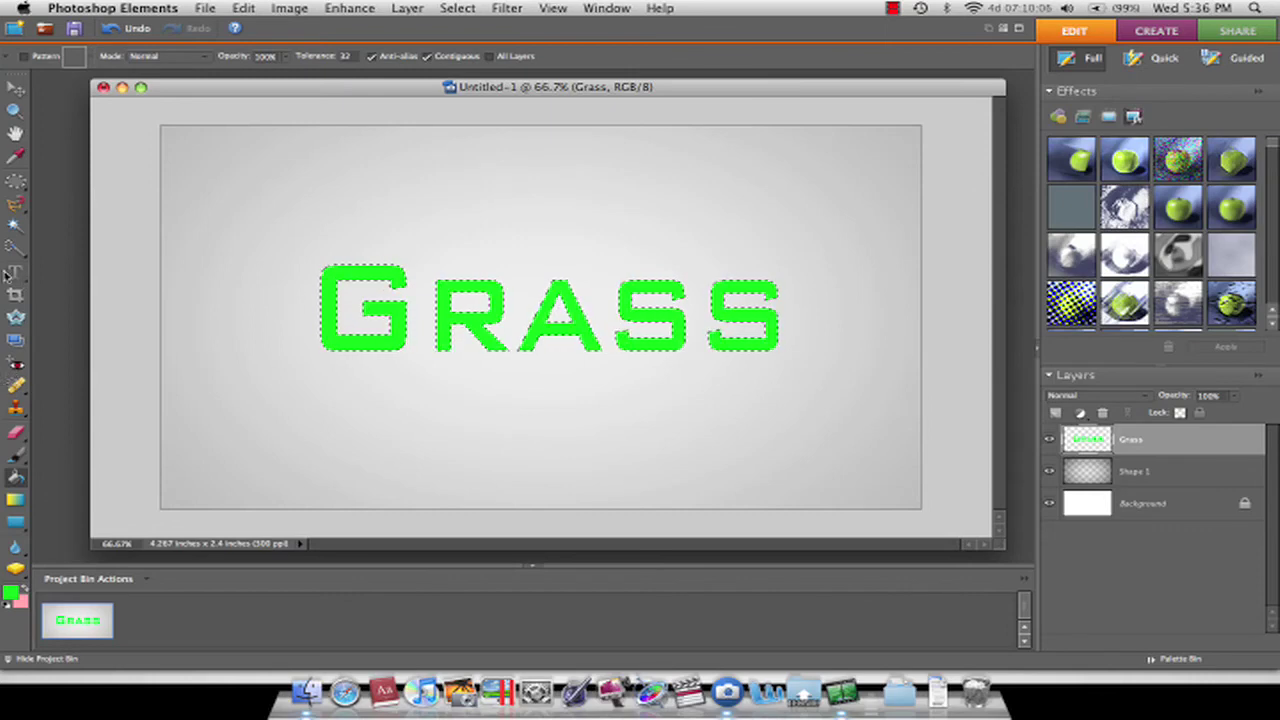
pyautogui.click(15, 226)
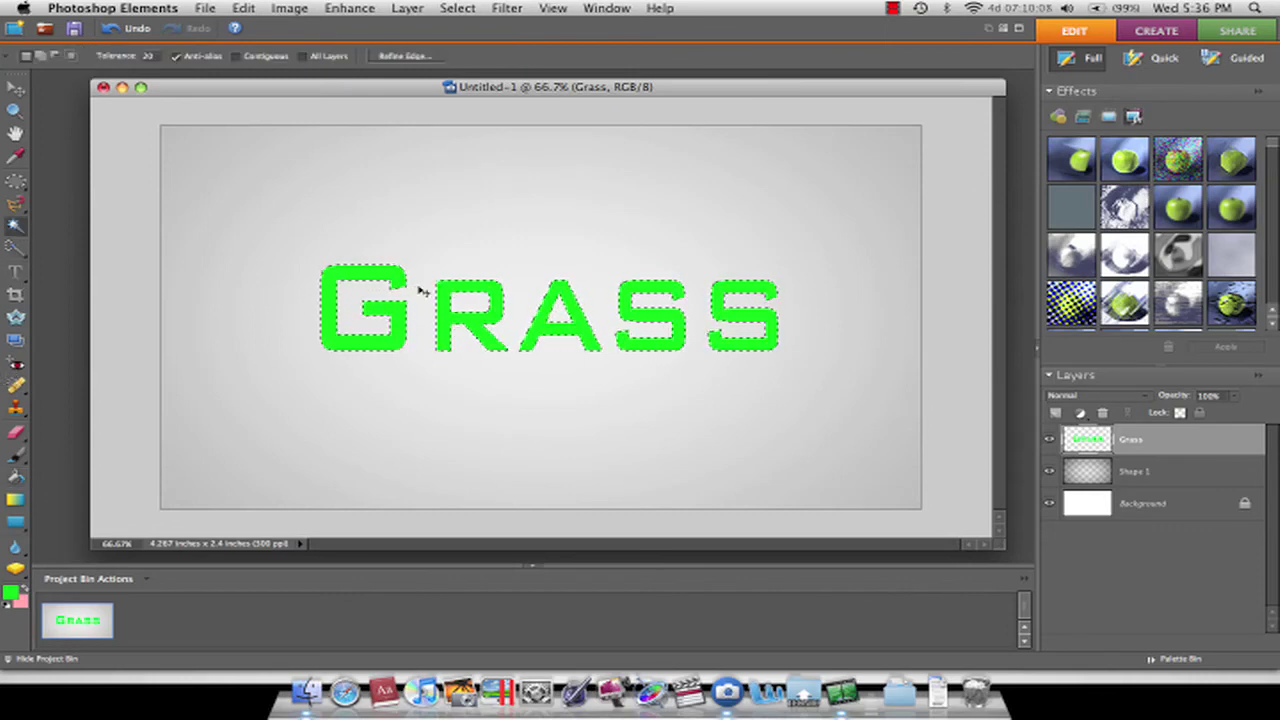
pyautogui.press('super+d')
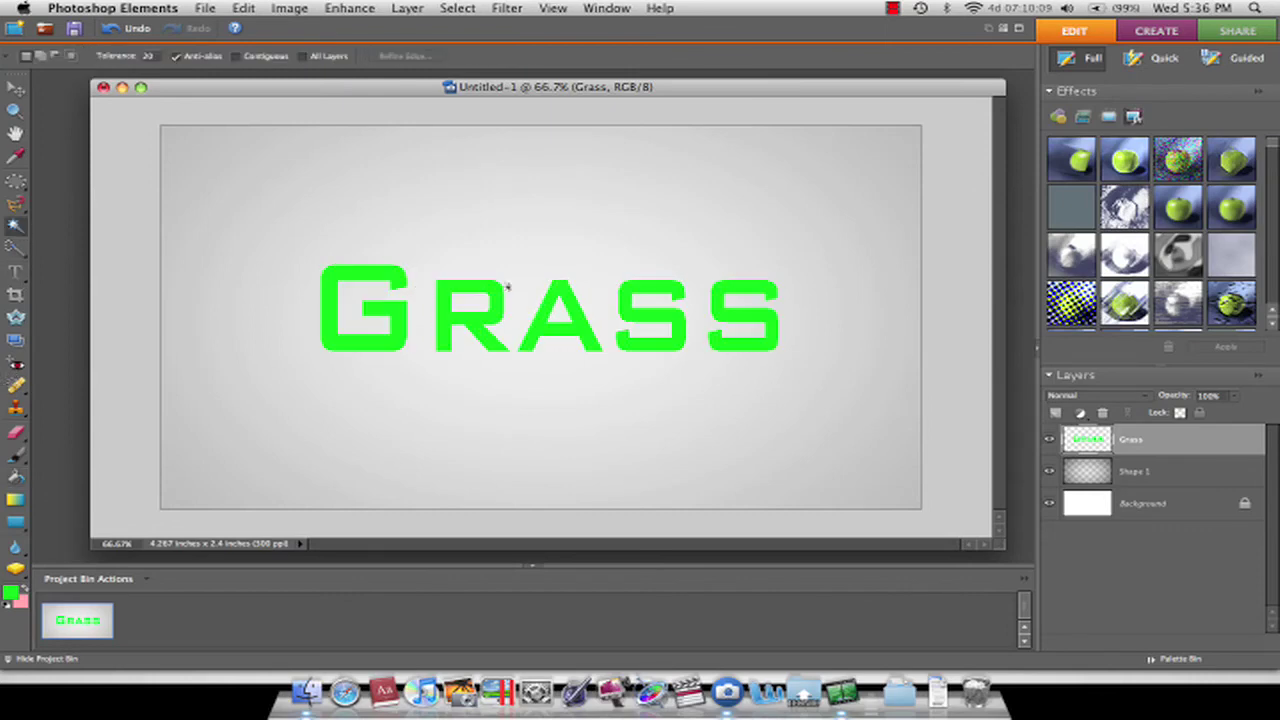
pyautogui.click(630, 336)
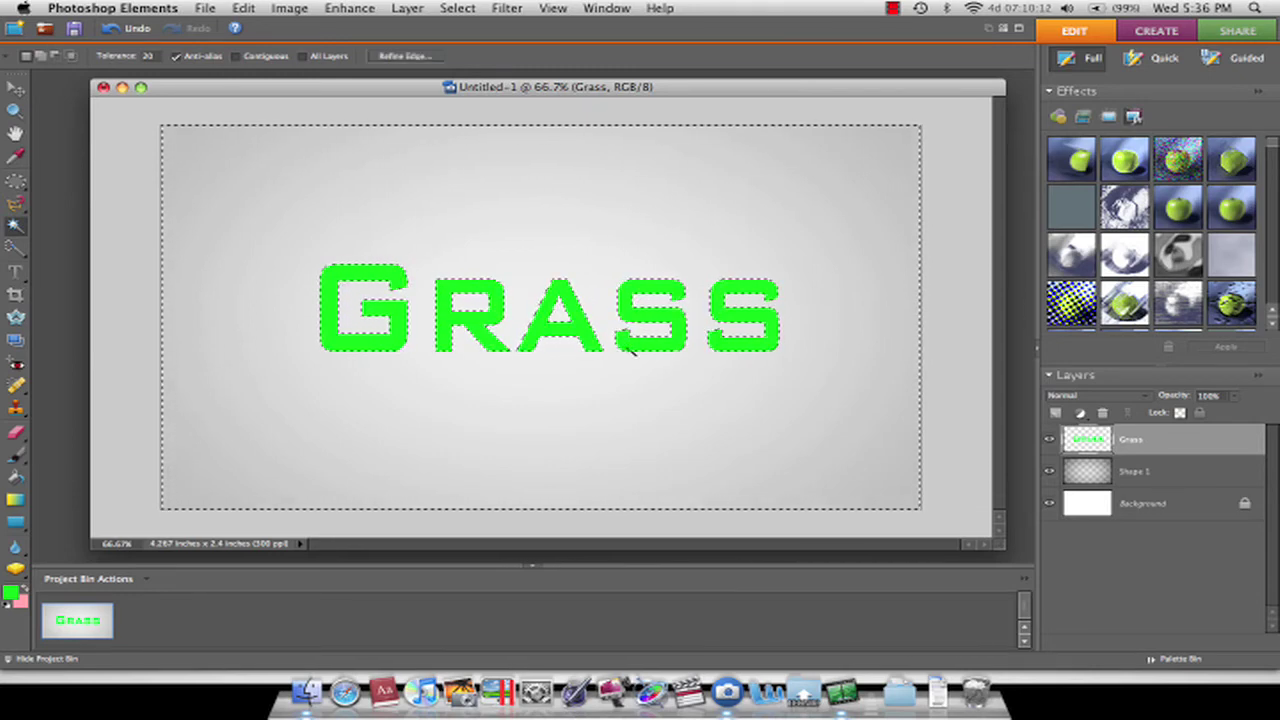
pyautogui.press('super+d')
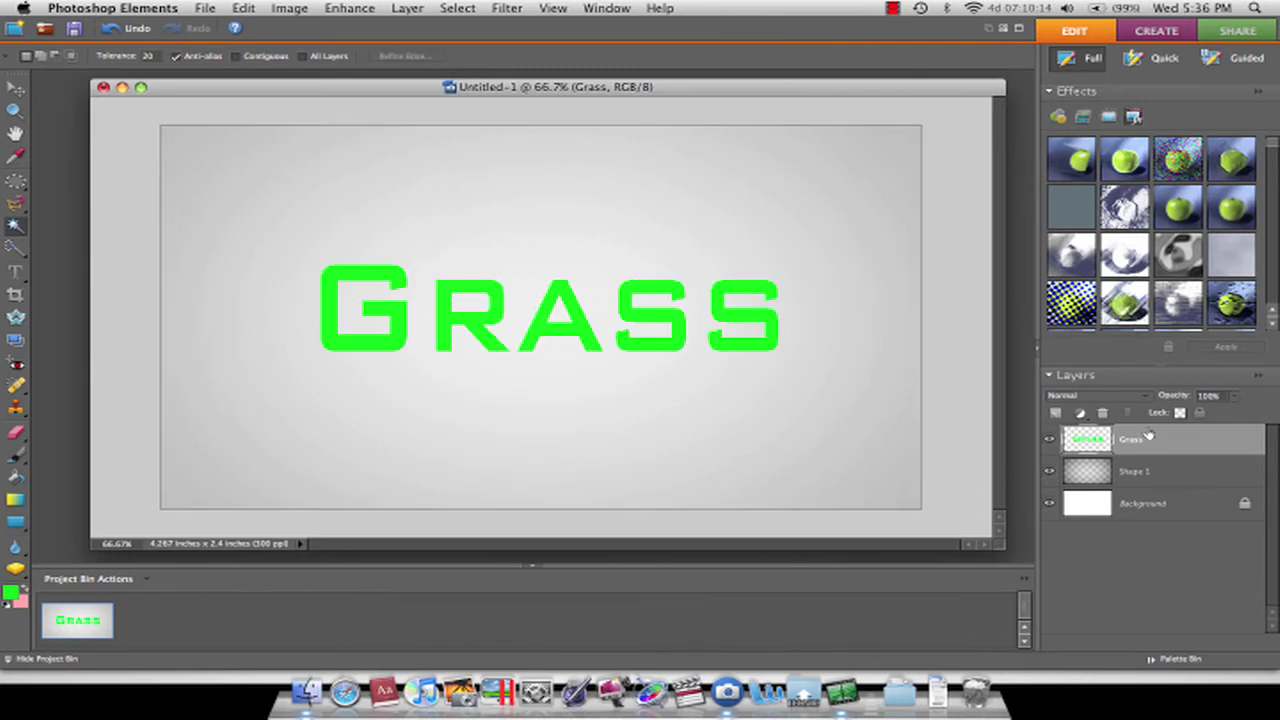
# Step: Duplicate the green Grass layer twice, keeping the default names Grass copy and Grass copy 2
pyautogui.rightClick(1191, 430)
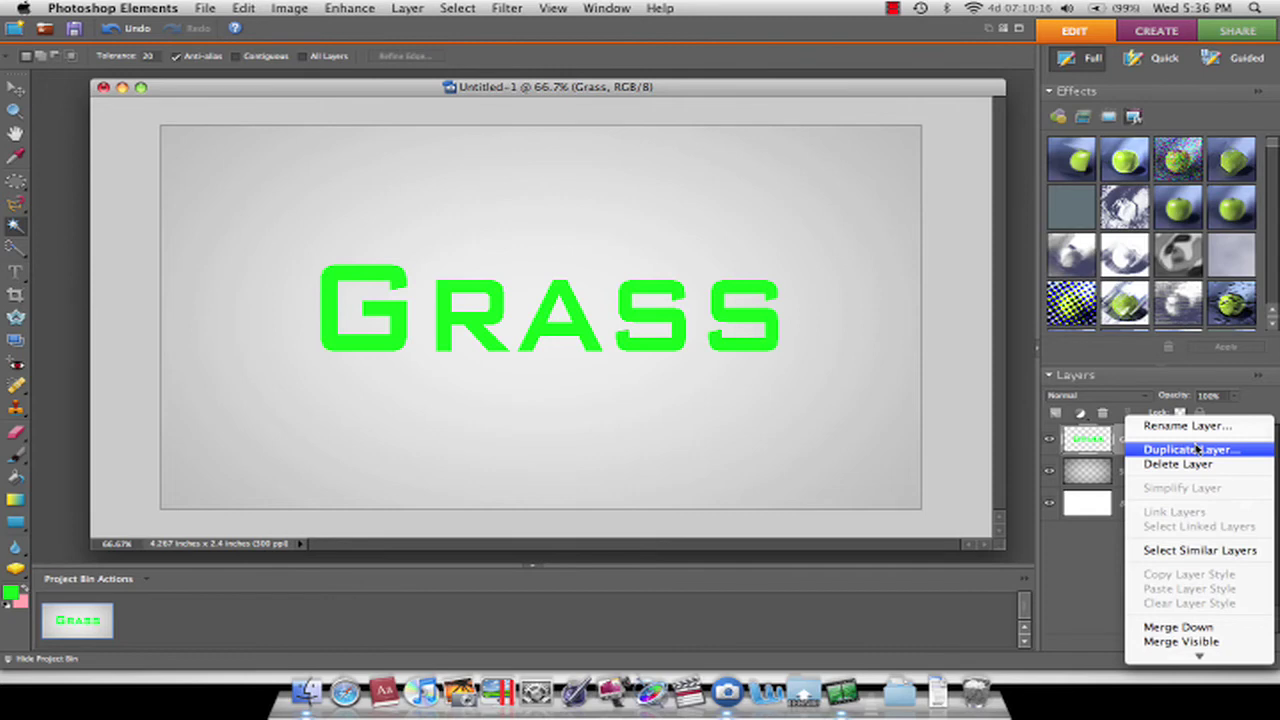
pyautogui.click(1190, 450)
pyautogui.click(830, 229)
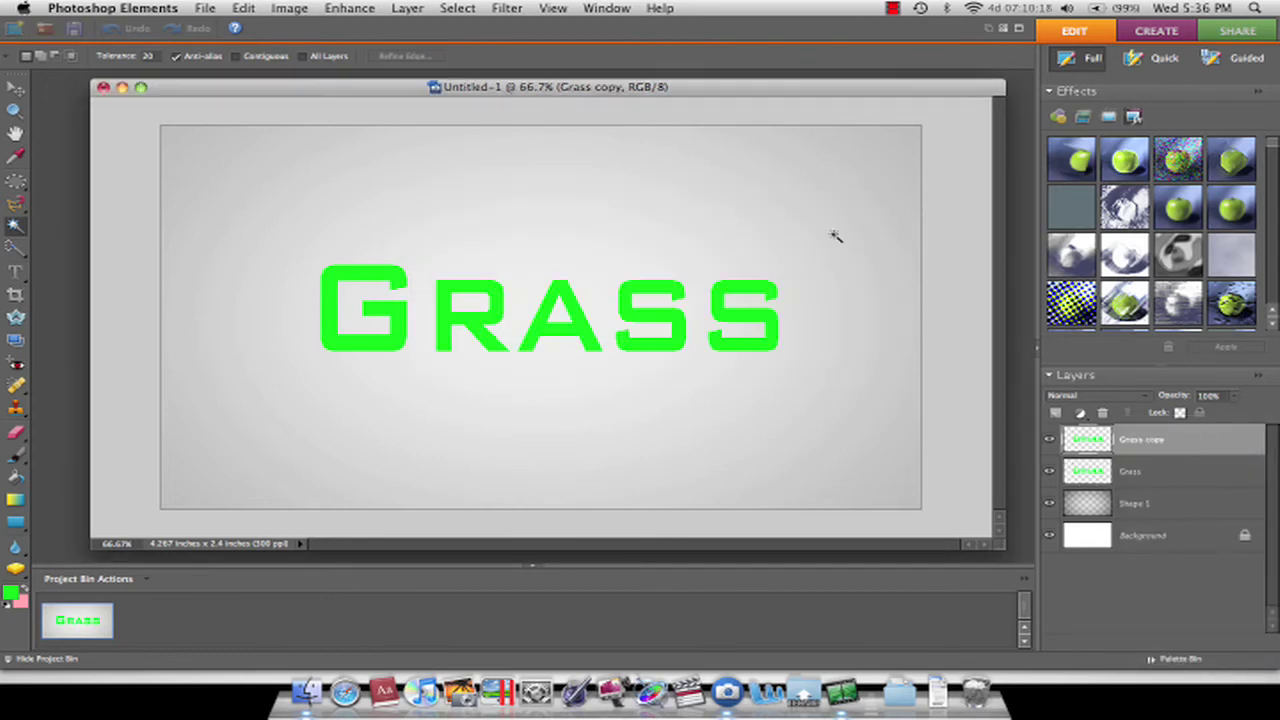
pyautogui.rightClick(1190, 448)
pyautogui.click(1190, 450)
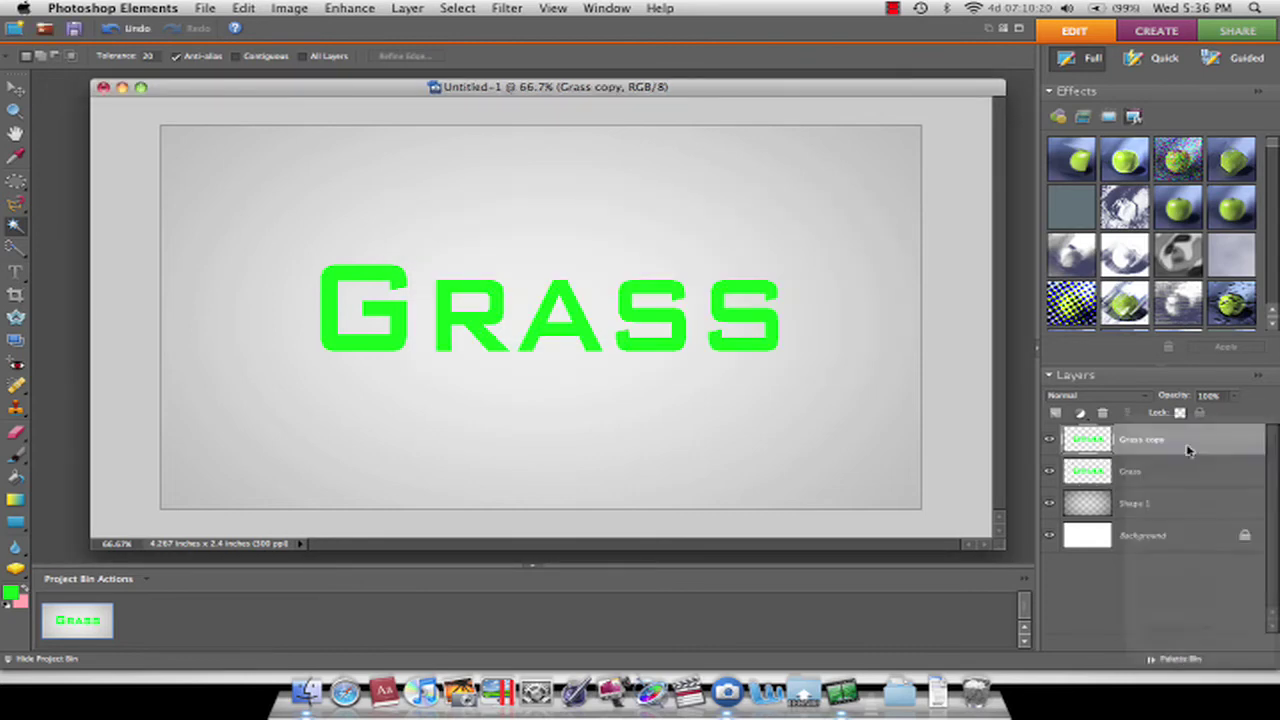
pyautogui.click(845, 228)
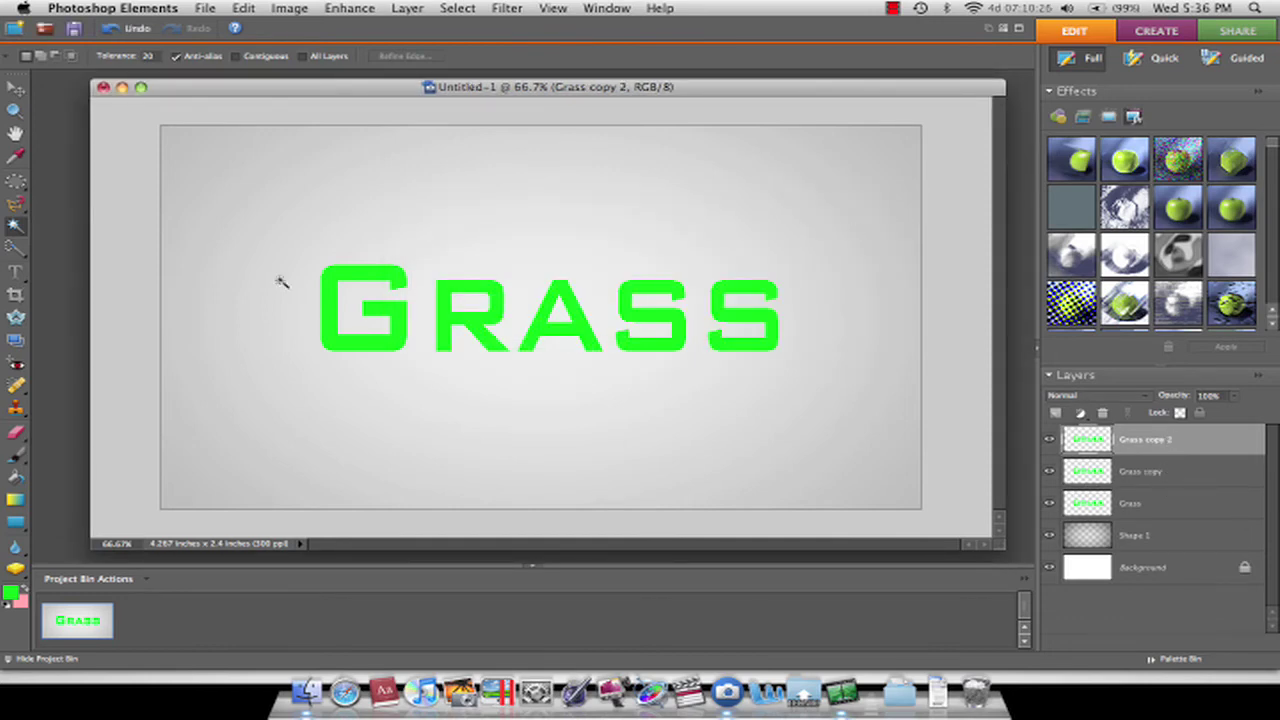
# Step: Move the Grass copy 2 lettering directly below the original word and place its layer between Grass and Shape 1
pyautogui.click(15, 88)
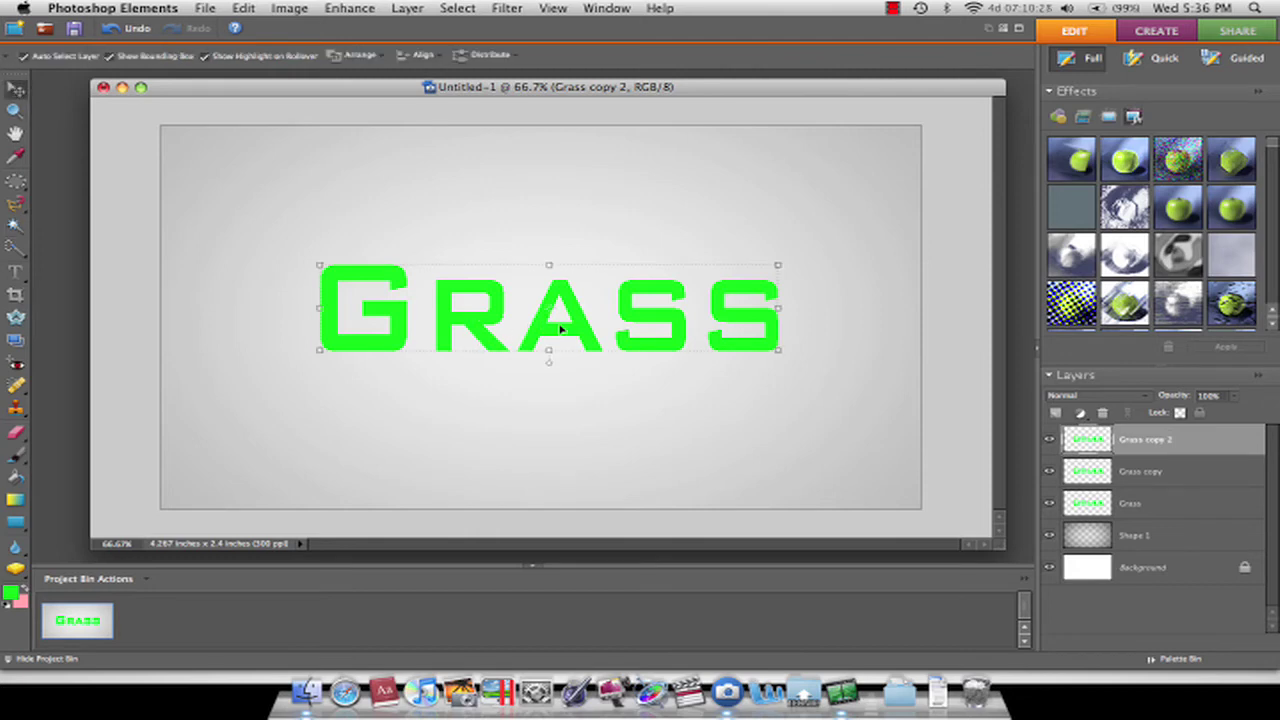
pyautogui.moveTo(563, 333); pyautogui.dragTo(563, 430)
pyautogui.moveTo(1189, 442); pyautogui.dragTo(1182, 527)
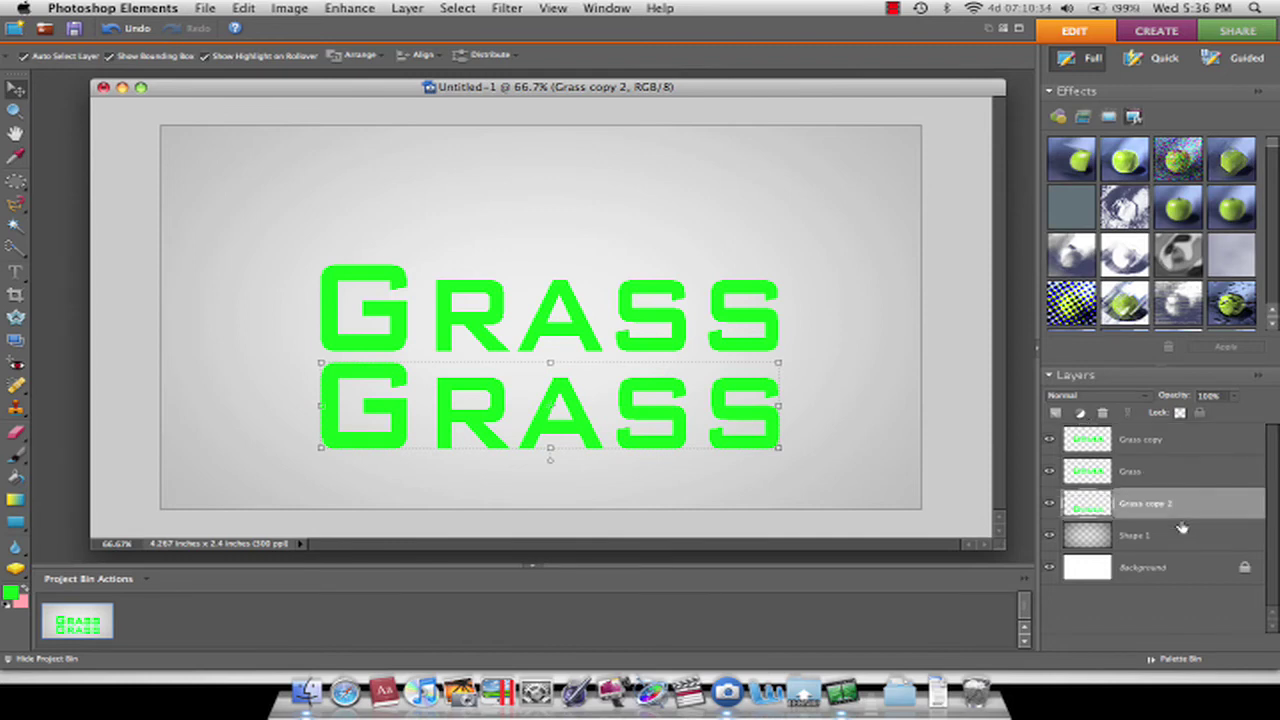
# Step: Rotate the Grass copy 2 layer 180° and flip it horizontally to make a mirror image of the word
pyautogui.click(282, 8)
pyautogui.moveTo(318, 28)
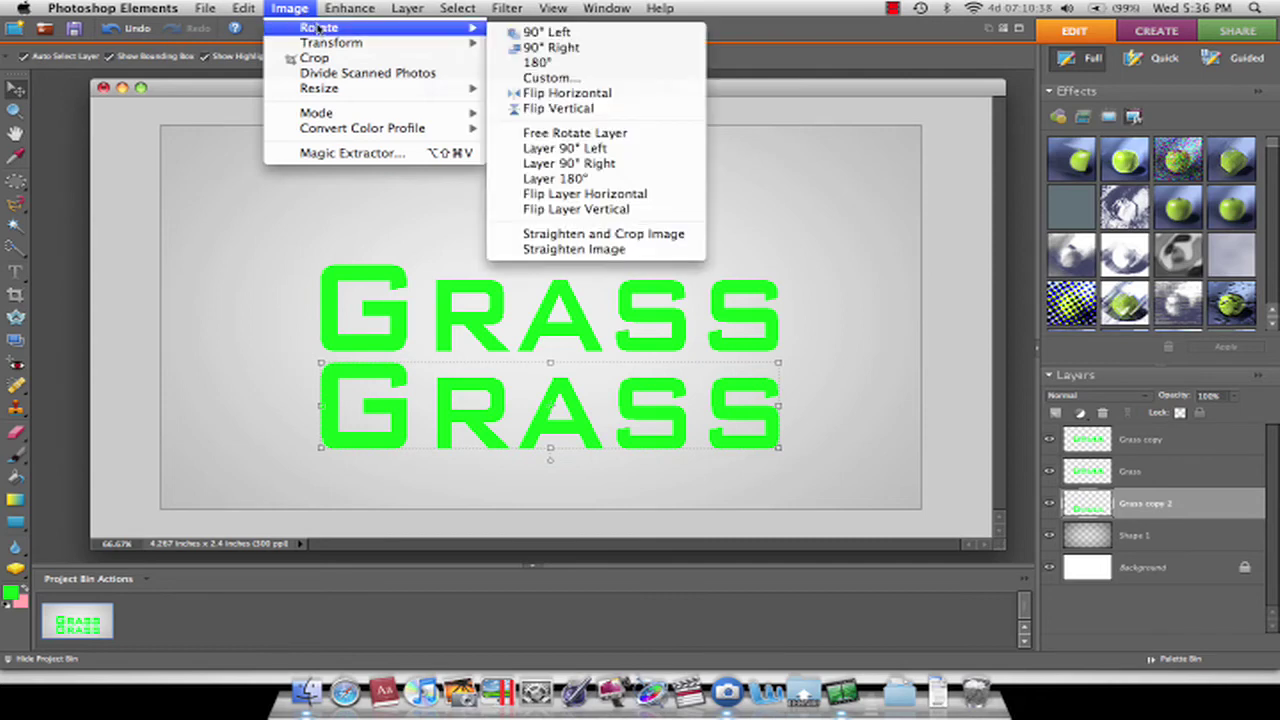
pyautogui.click(626, 178)
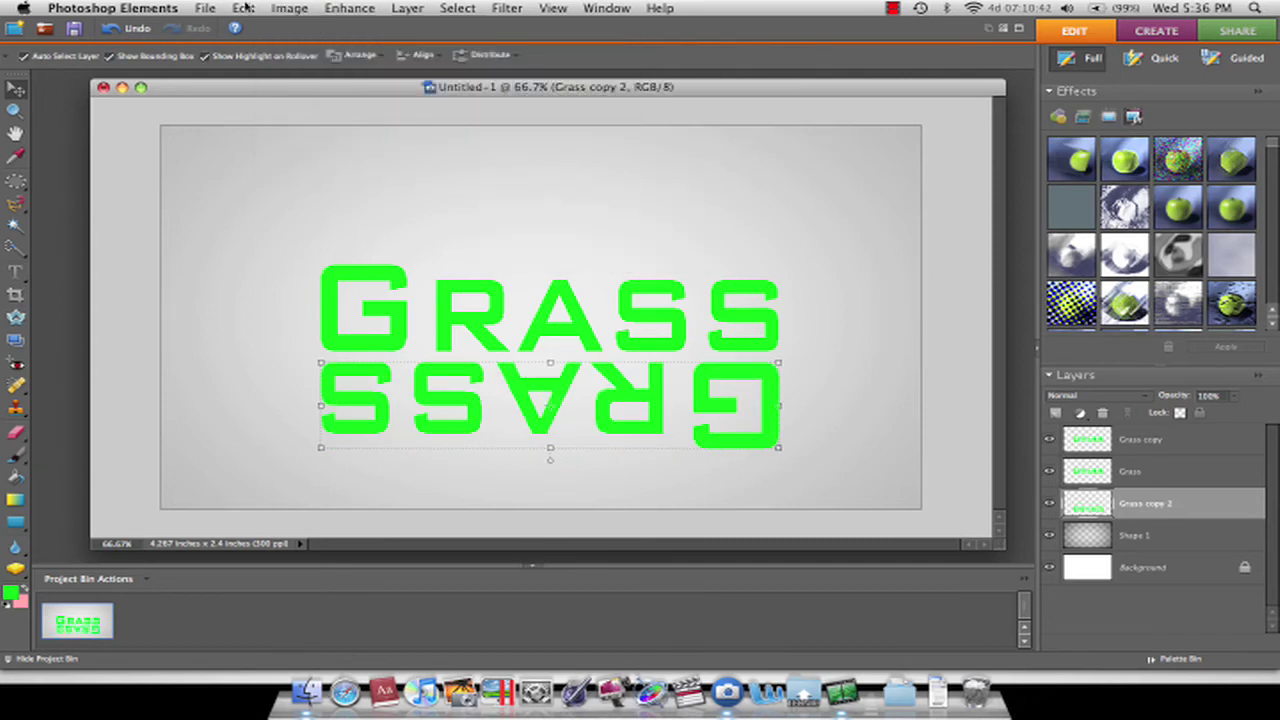
pyautogui.click(286, 8)
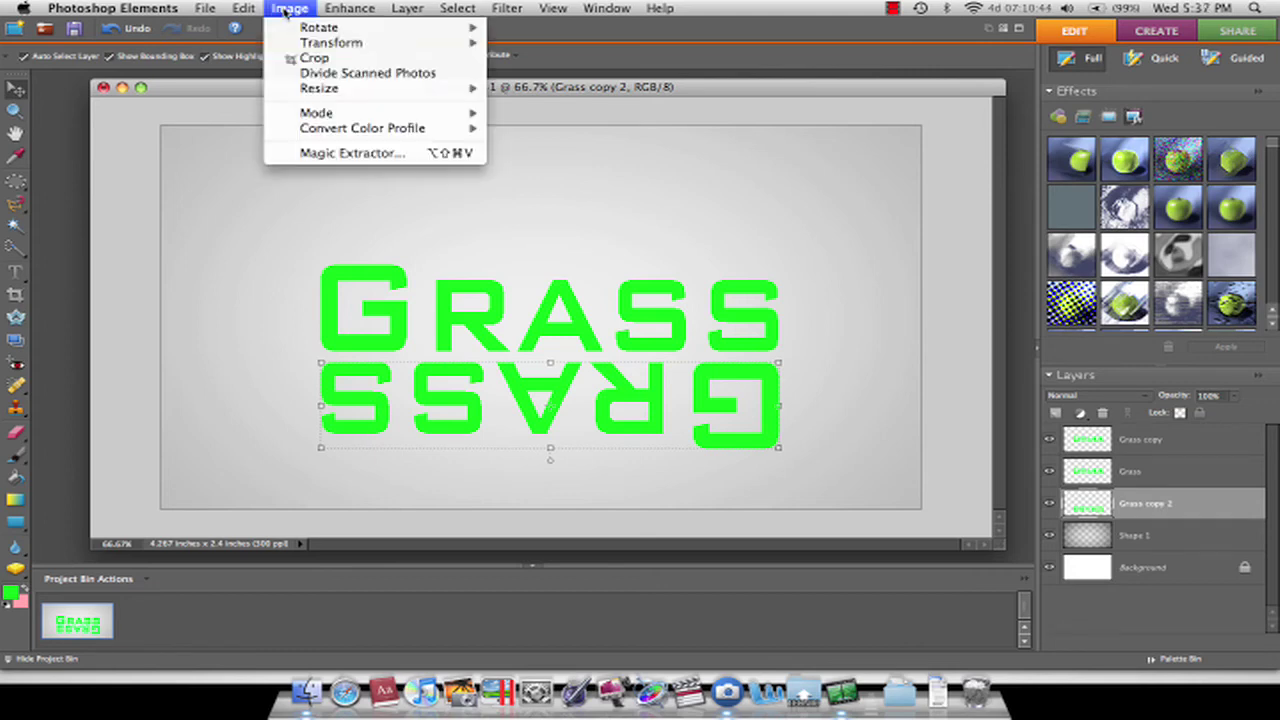
pyautogui.moveTo(318, 28)
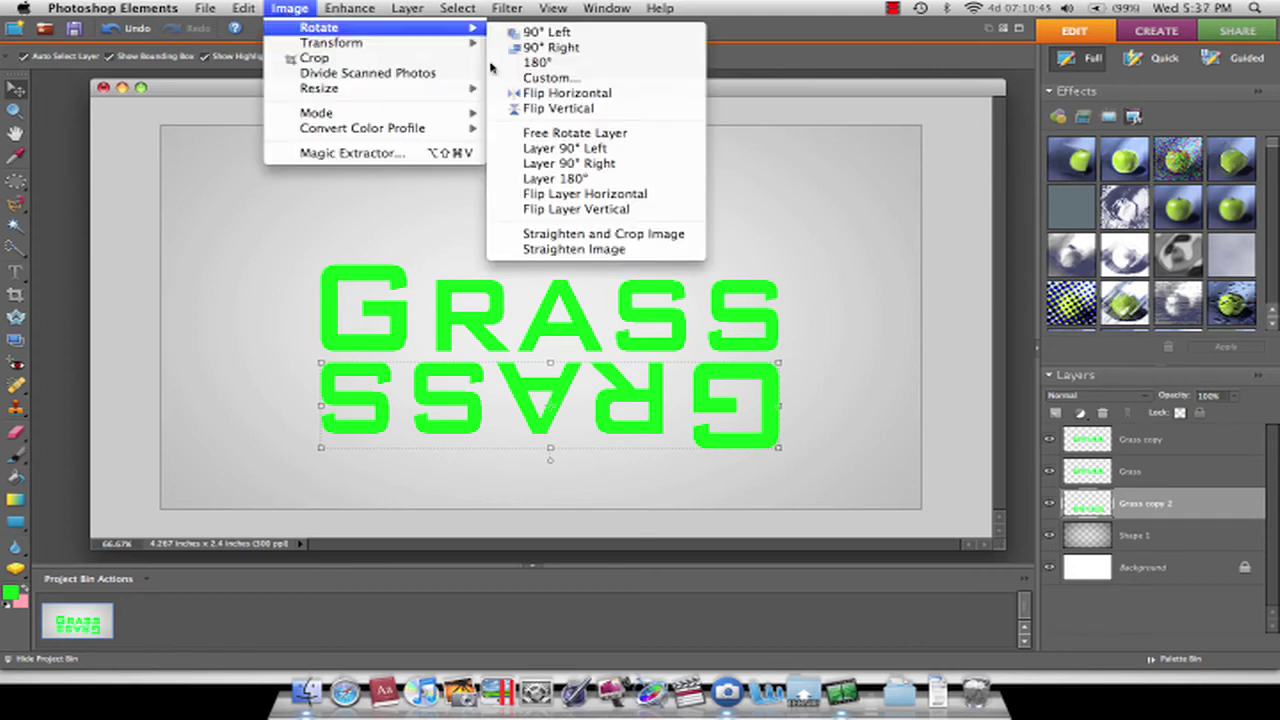
pyautogui.click(658, 195)
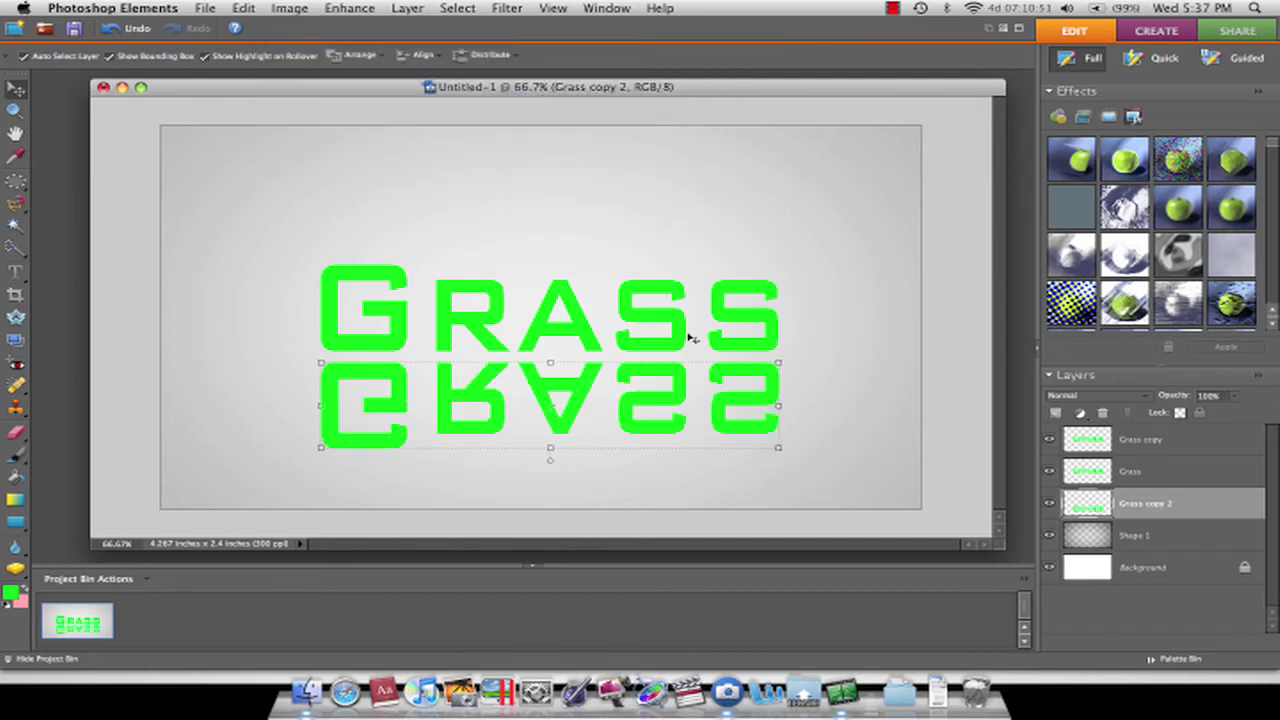
# Step: Nudge the mirrored Grass copy 2 lettering up and slightly left until it meets the base of the original letters
pyautogui.press('Up')
pyautogui.press('Up')
pyautogui.press('Up')
pyautogui.press('Up')
pyautogui.press('Up')
pyautogui.press('Up')
pyautogui.press('Up')
pyautogui.press('Up')
pyautogui.press('Up')
pyautogui.press('Up')
pyautogui.press('Up')
pyautogui.press('Up')
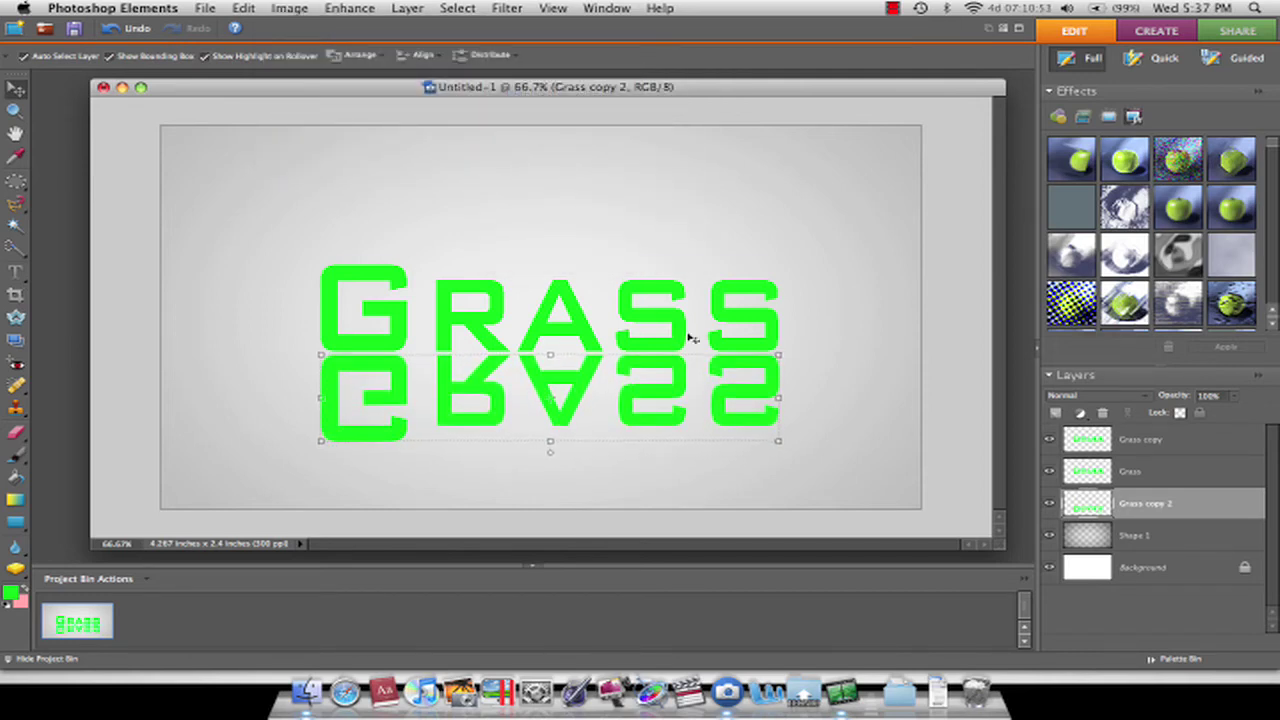
pyautogui.press('Up')
pyautogui.press('Up')
pyautogui.press('Up')
pyautogui.press('Up')
pyautogui.press('Up')
pyautogui.press('Left')
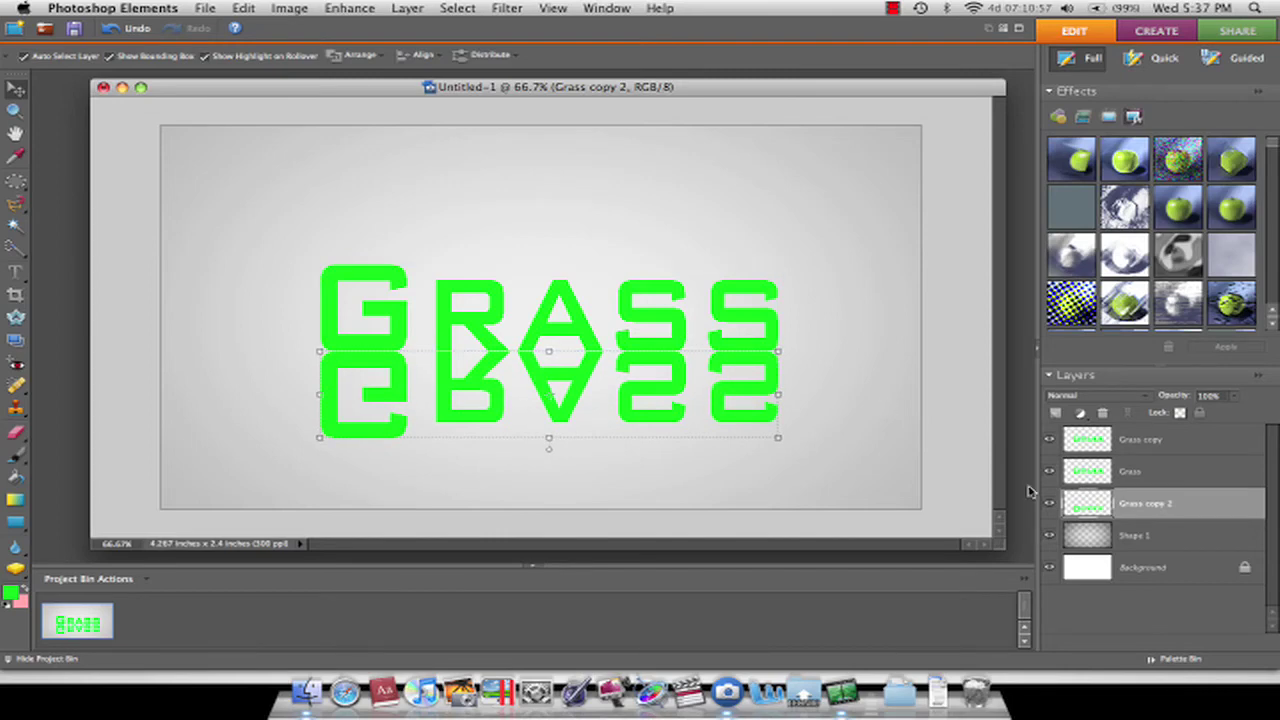
pyautogui.press('Up')
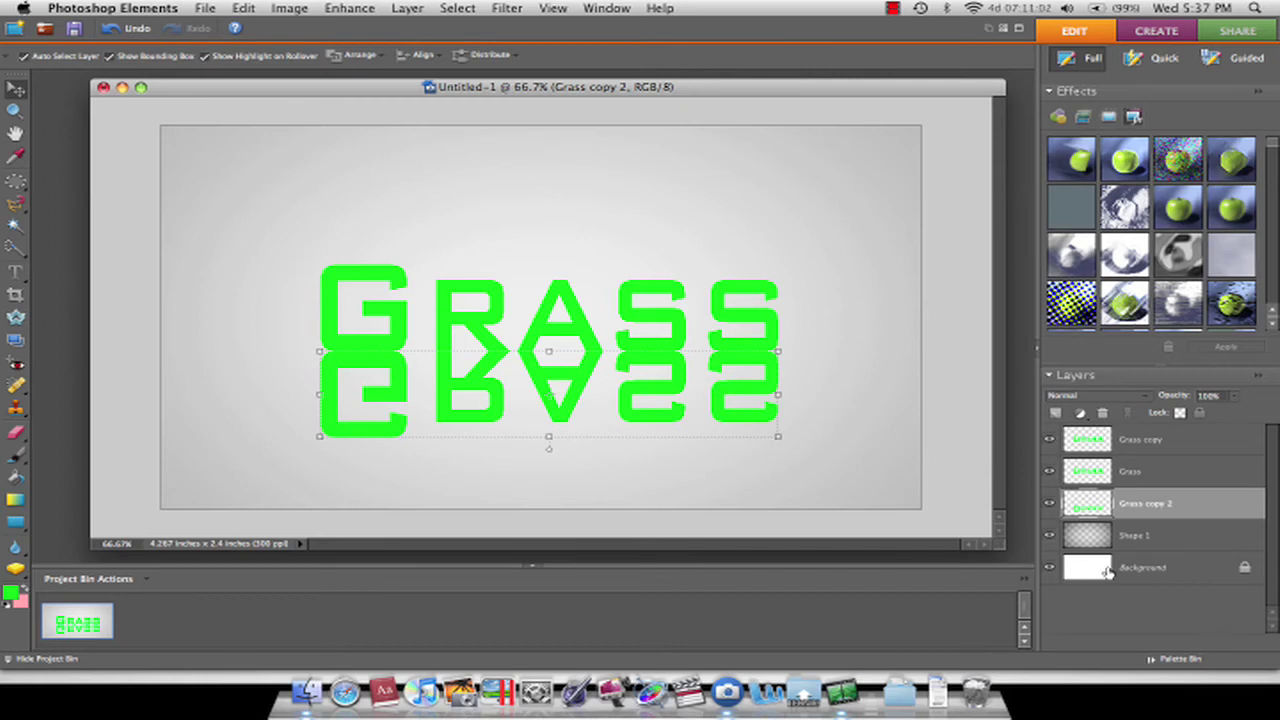
pyautogui.click(20, 603)
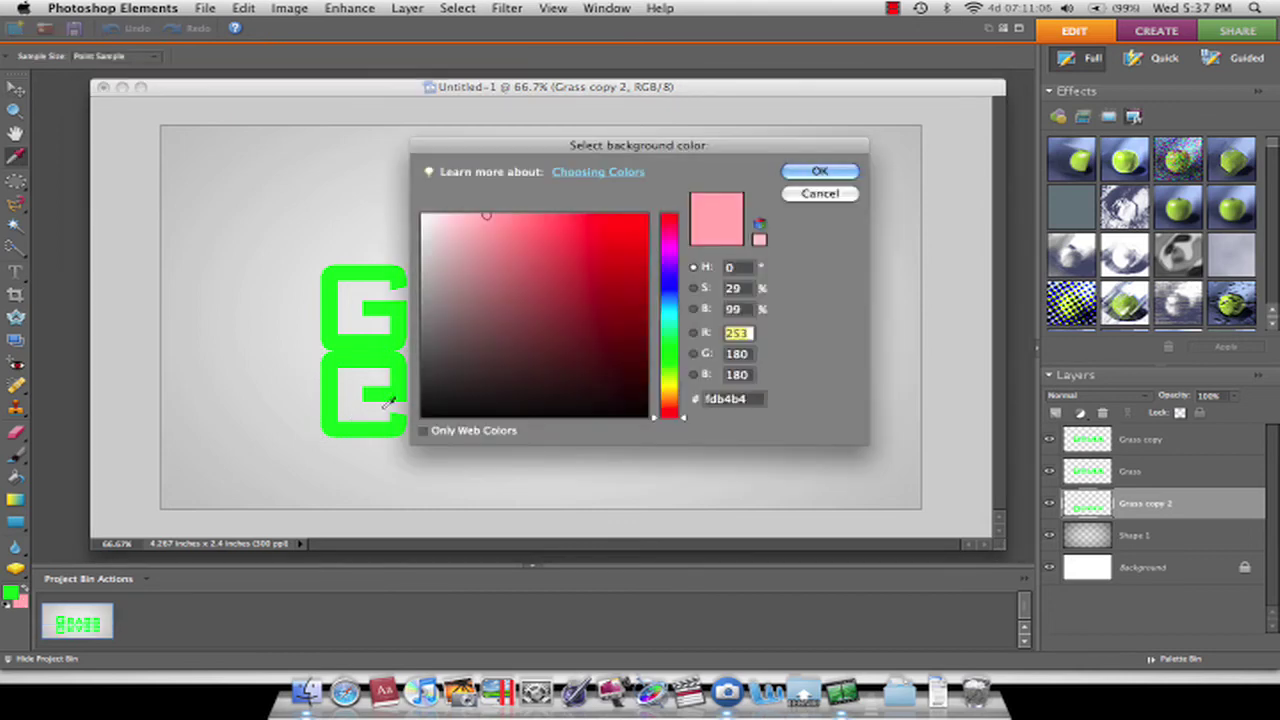
pyautogui.click(822, 171)
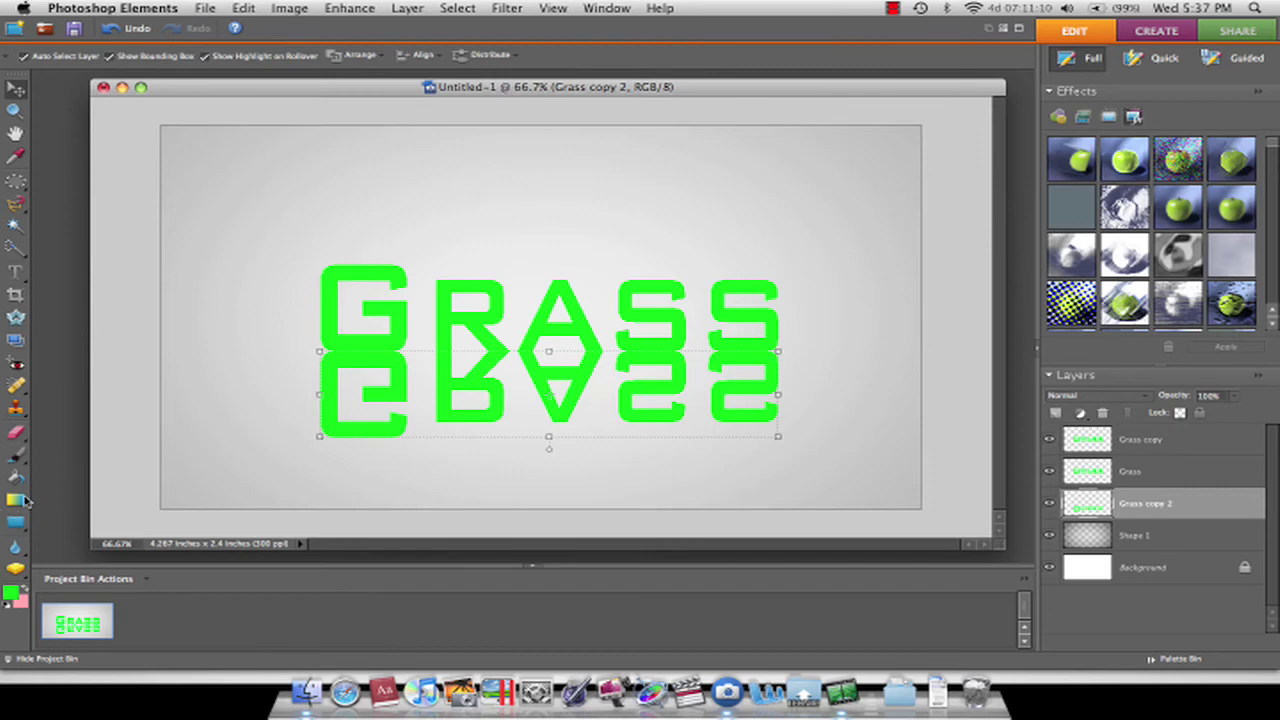
# Step: Select the mirrored letters with the Magic Wand, replace their fill with a Foreground to Transparent gradient fading downward, and clear the selection
pyautogui.click(18, 228)
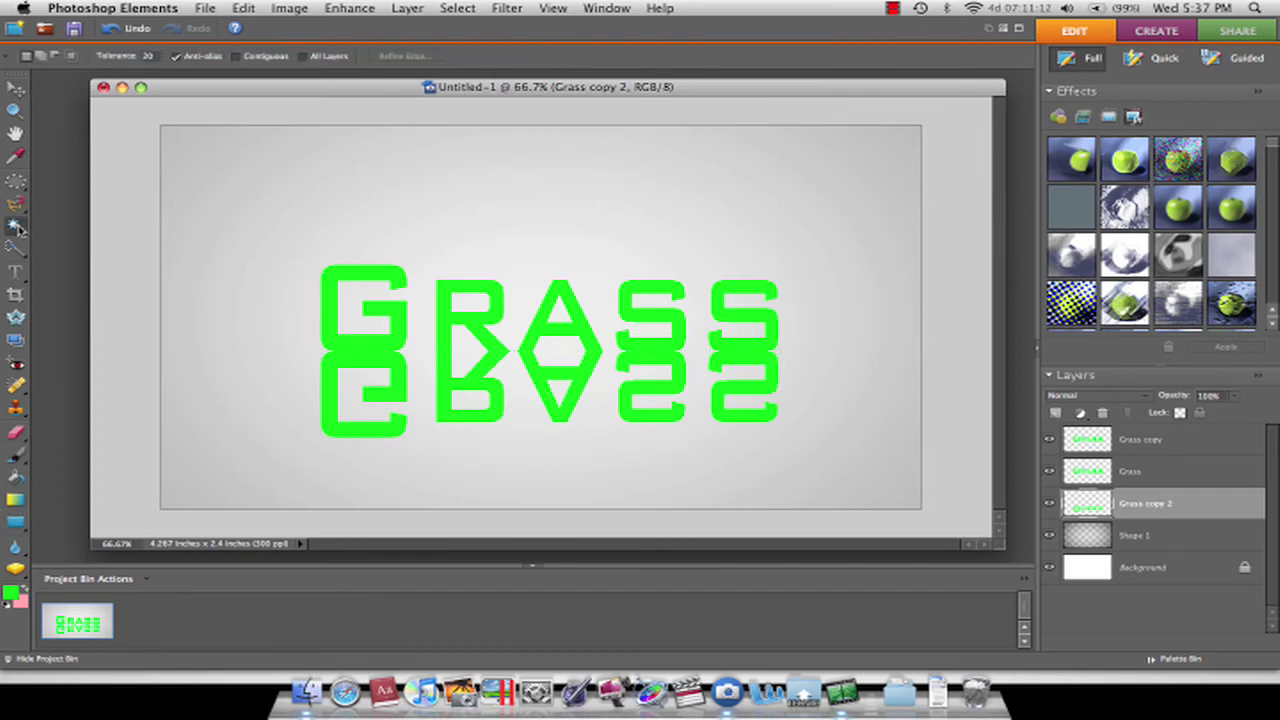
pyautogui.click(335, 381)
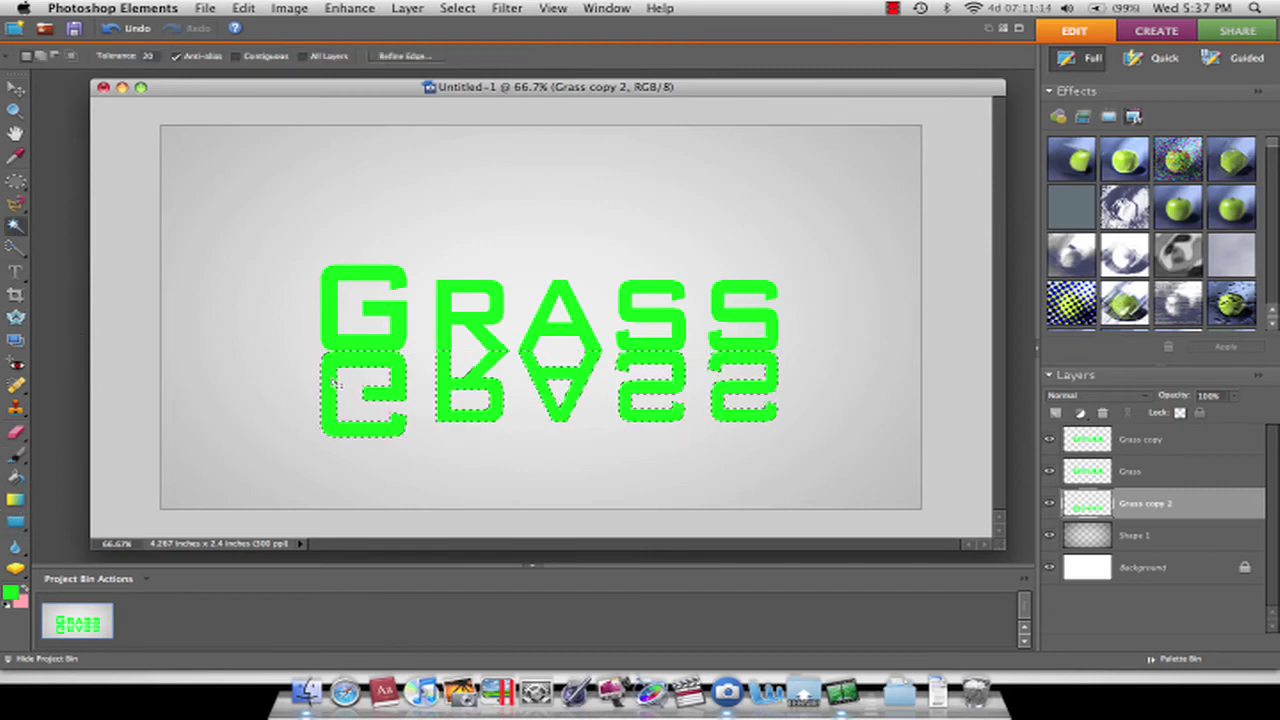
pyautogui.click(16, 498)
pyautogui.click(47, 57)
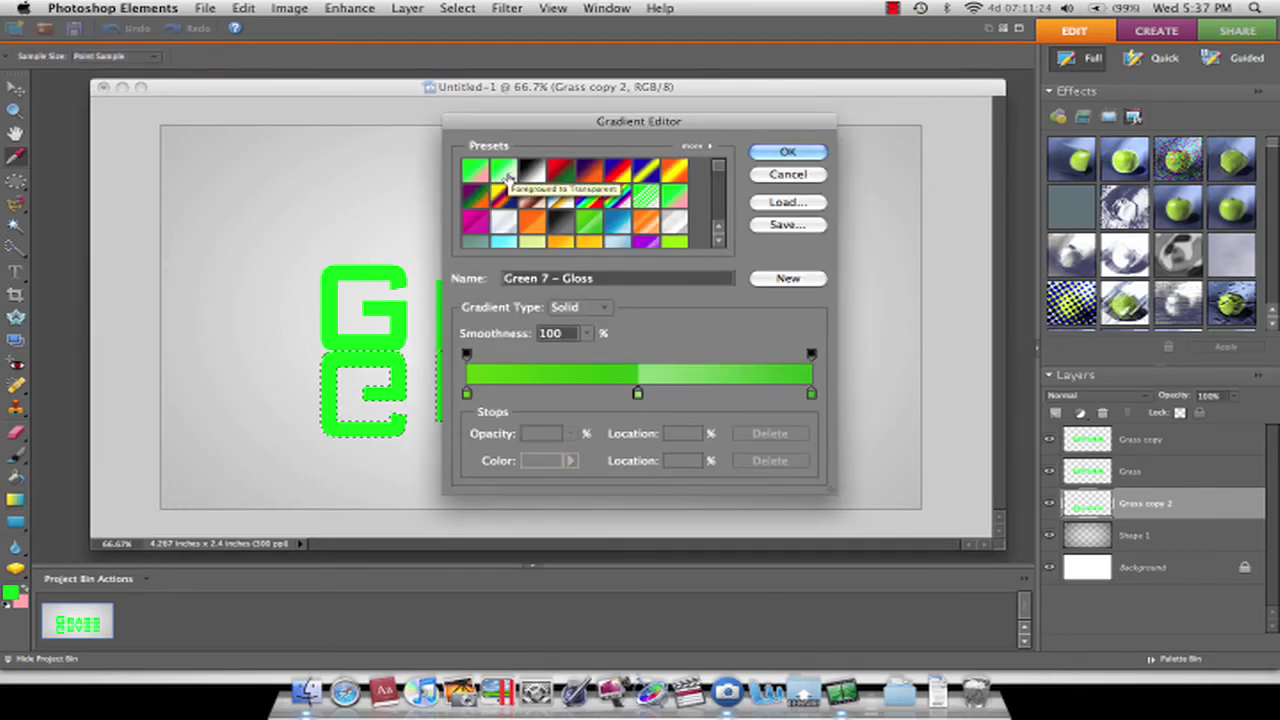
pyautogui.click(505, 174)
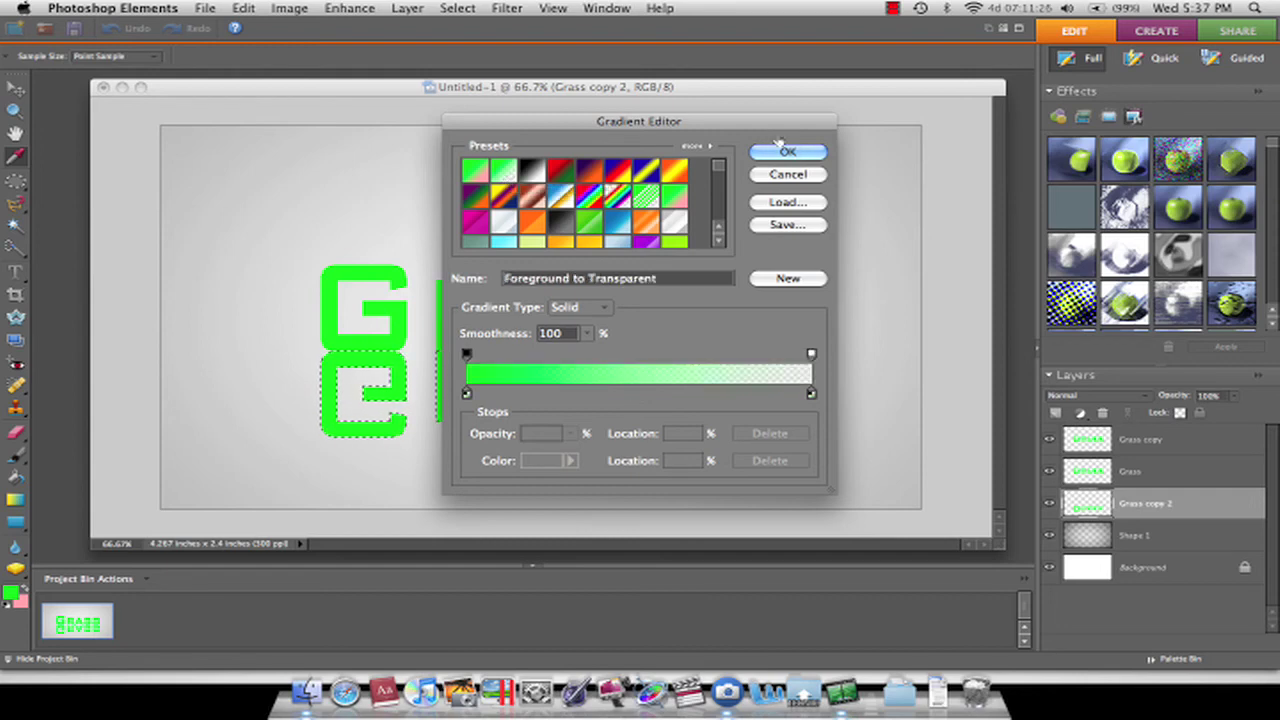
pyautogui.click(787, 152)
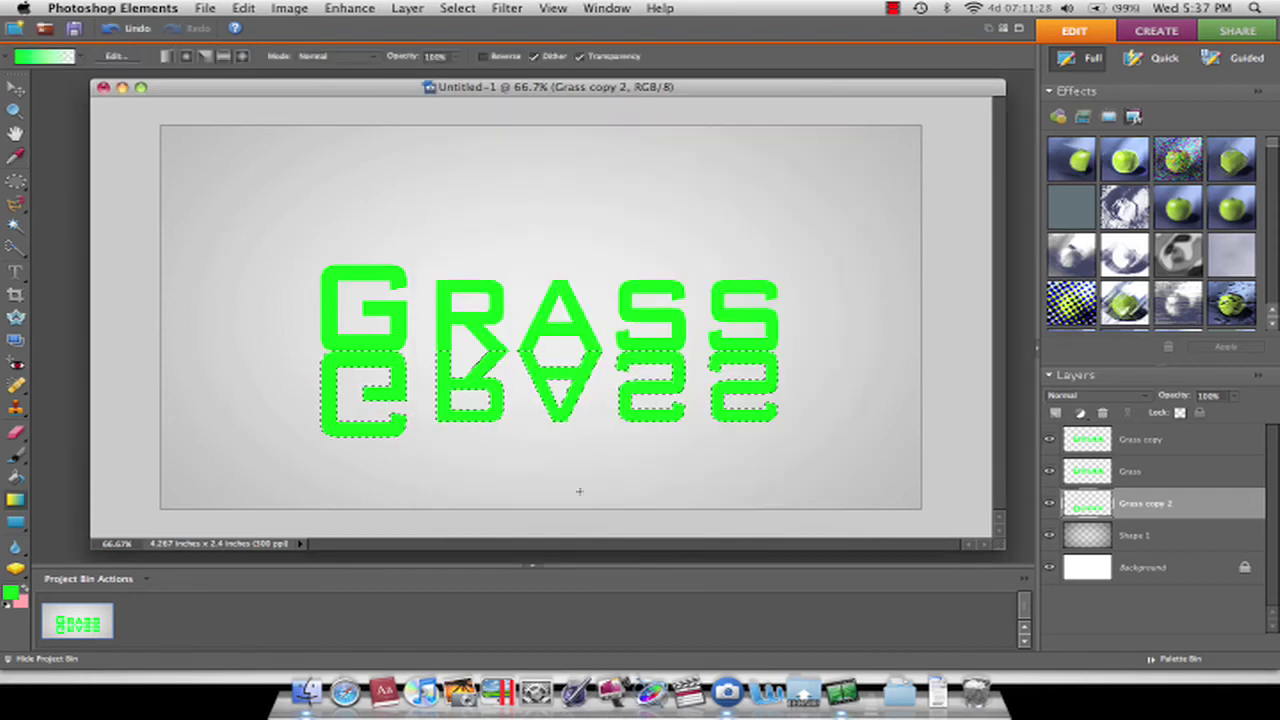
pyautogui.press('Delete')
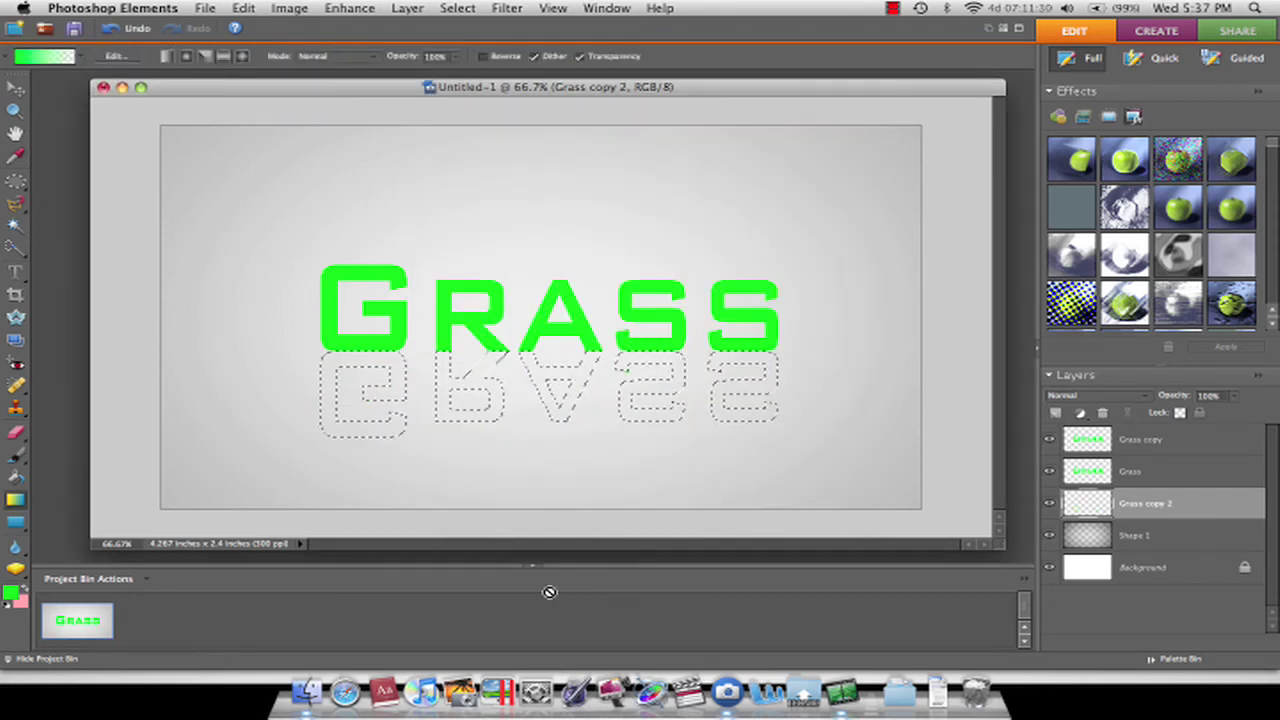
pyautogui.moveTo(490, 352); pyautogui.dragTo(514, 428)
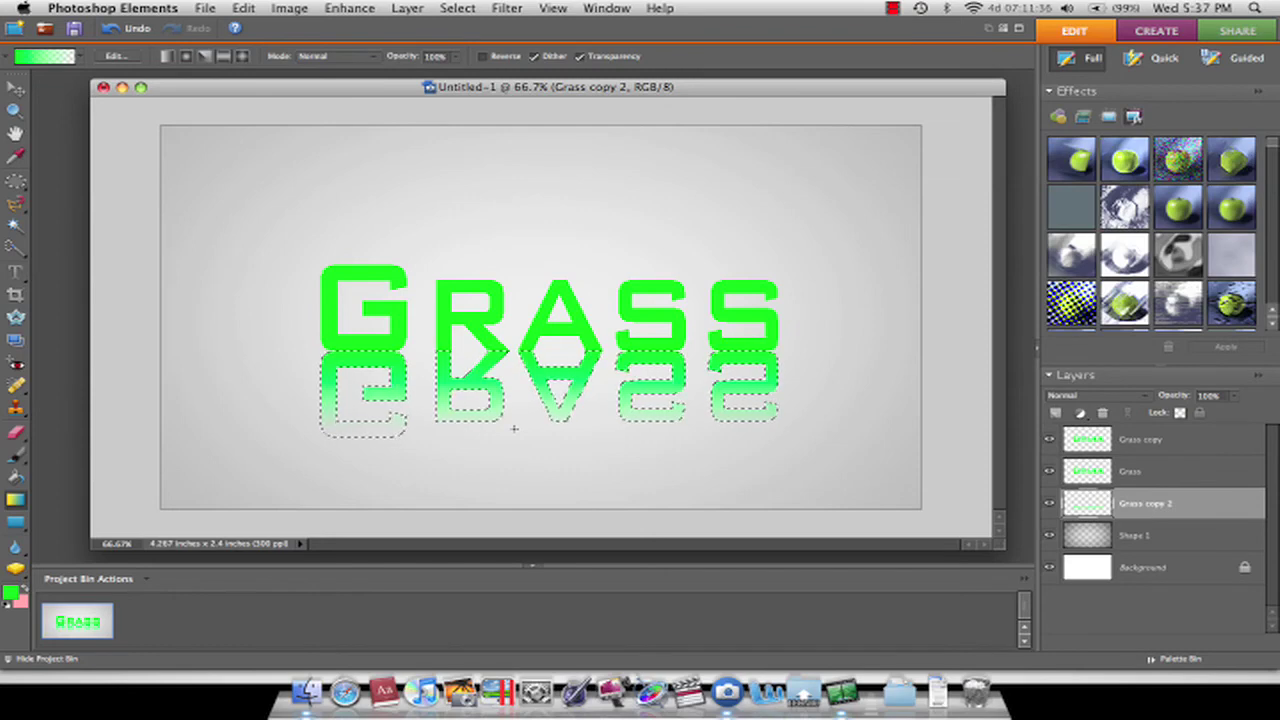
pyautogui.press('super+d')
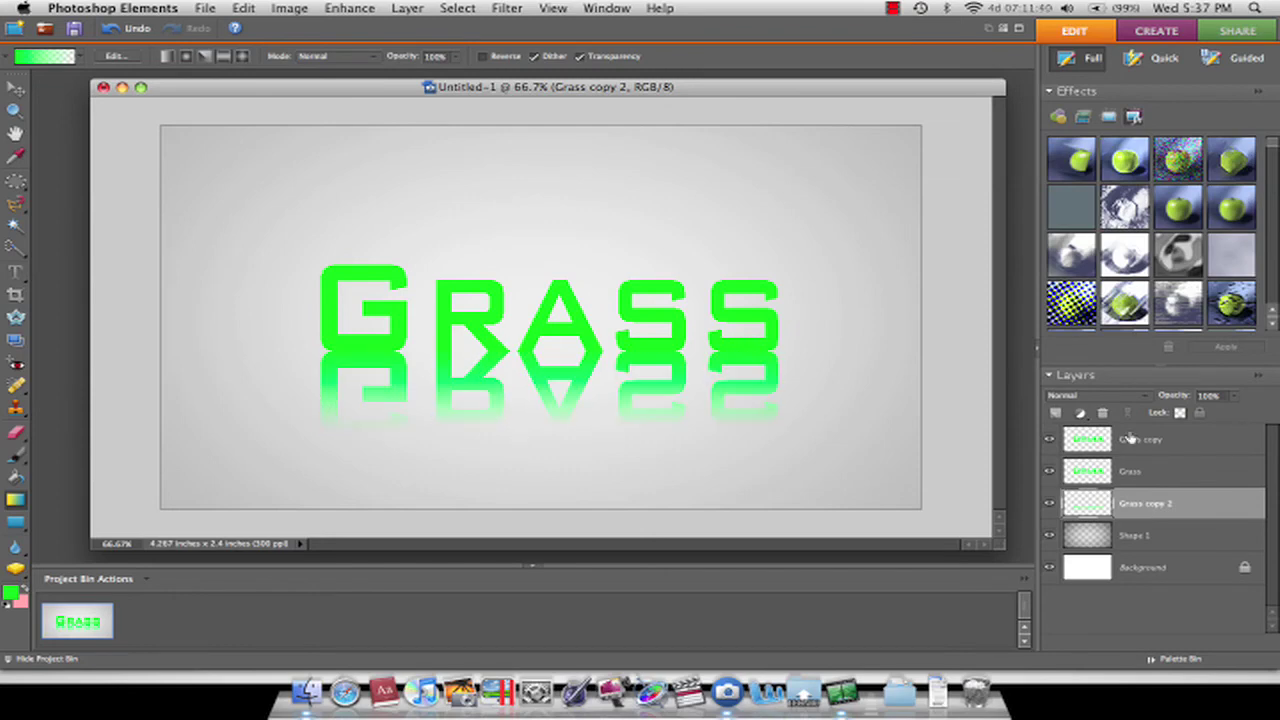
# Step: Lower the opacity of the Grass copy 2 reflection layer to 32%
pyautogui.click(1229, 396)
pyautogui.moveTo(1236, 416); pyautogui.dragTo(1173, 416)
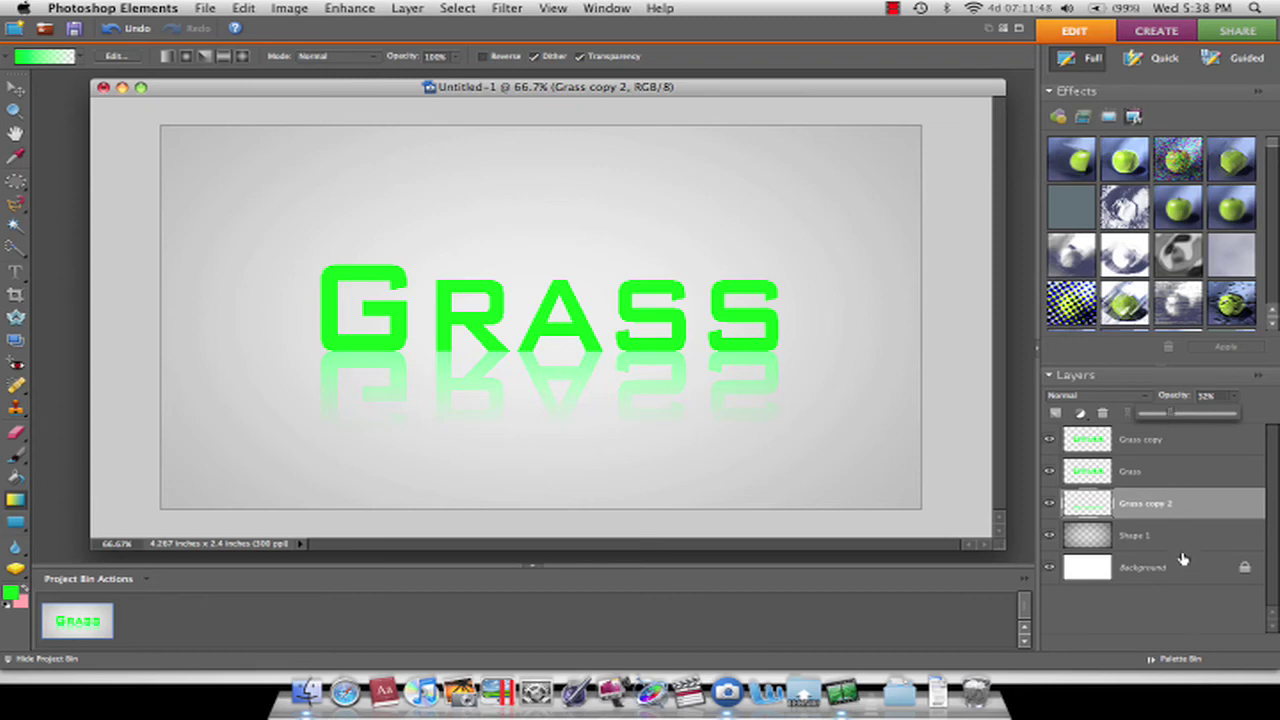
pyautogui.click(1256, 403)
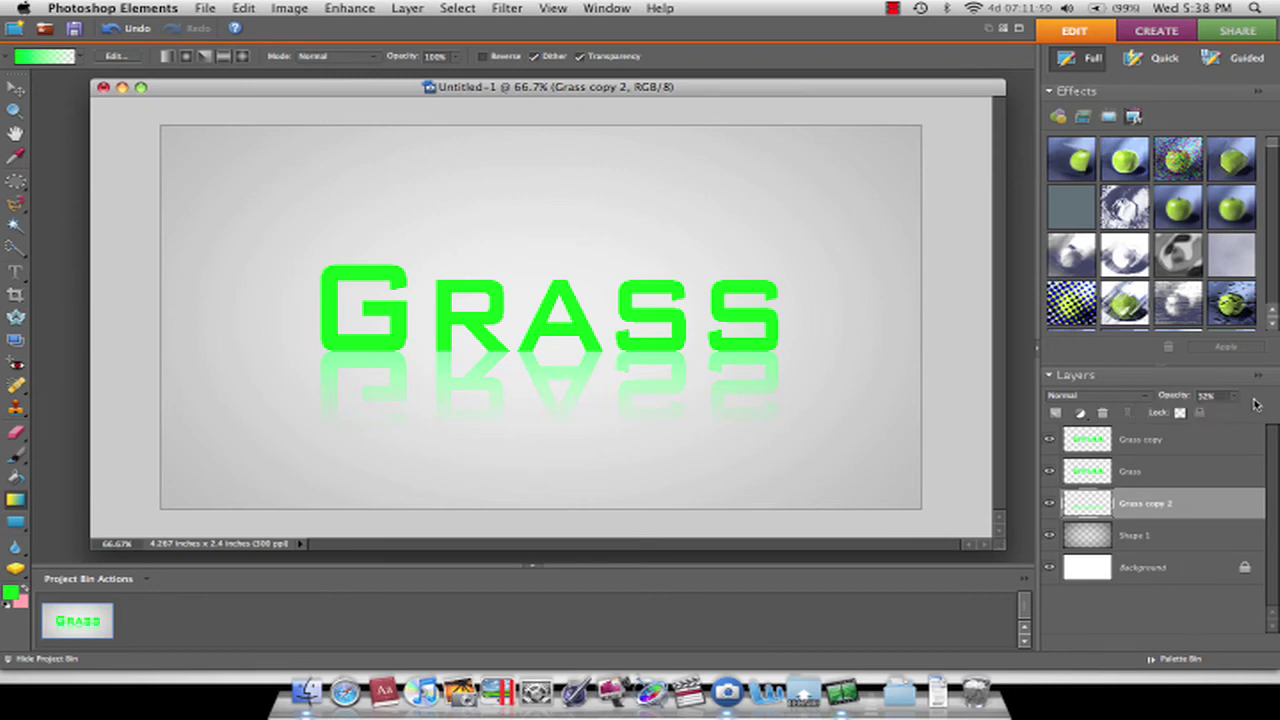
# Step: Select all the letters on the Grass copy layer with the Magic Wand and set the foreground color to a lighter green
pyautogui.click(1150, 448)
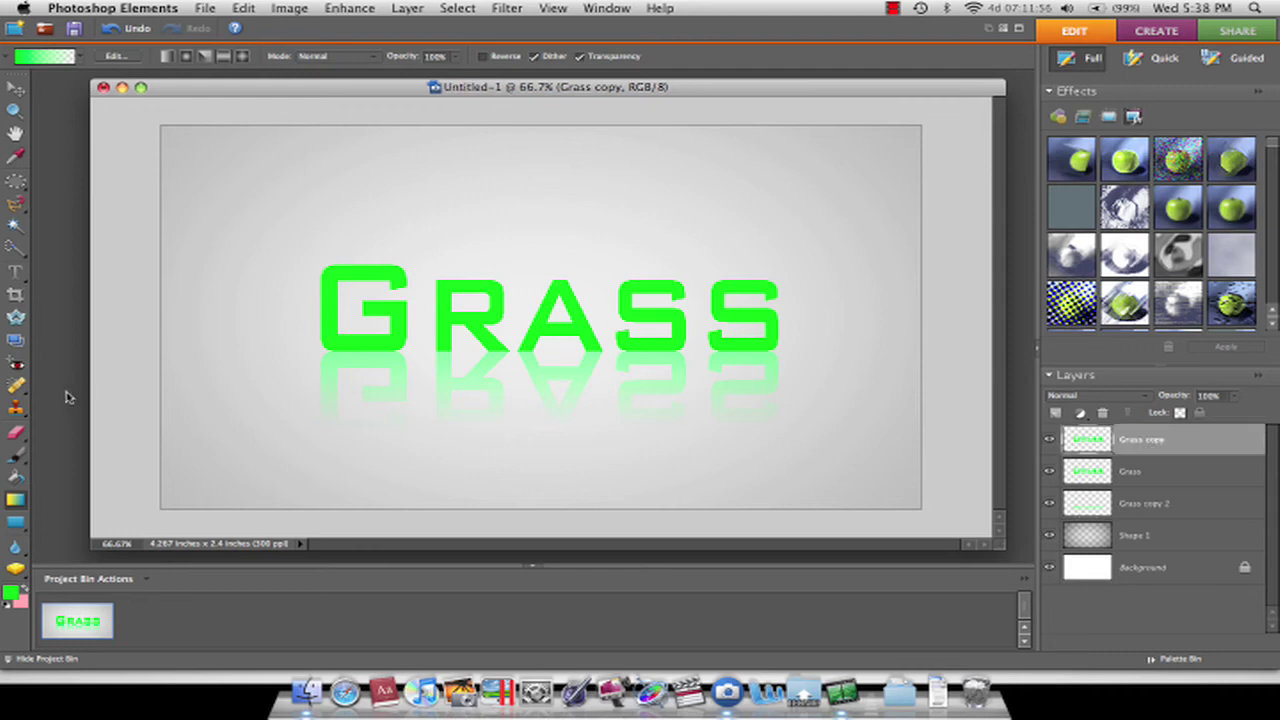
pyautogui.click(16, 226)
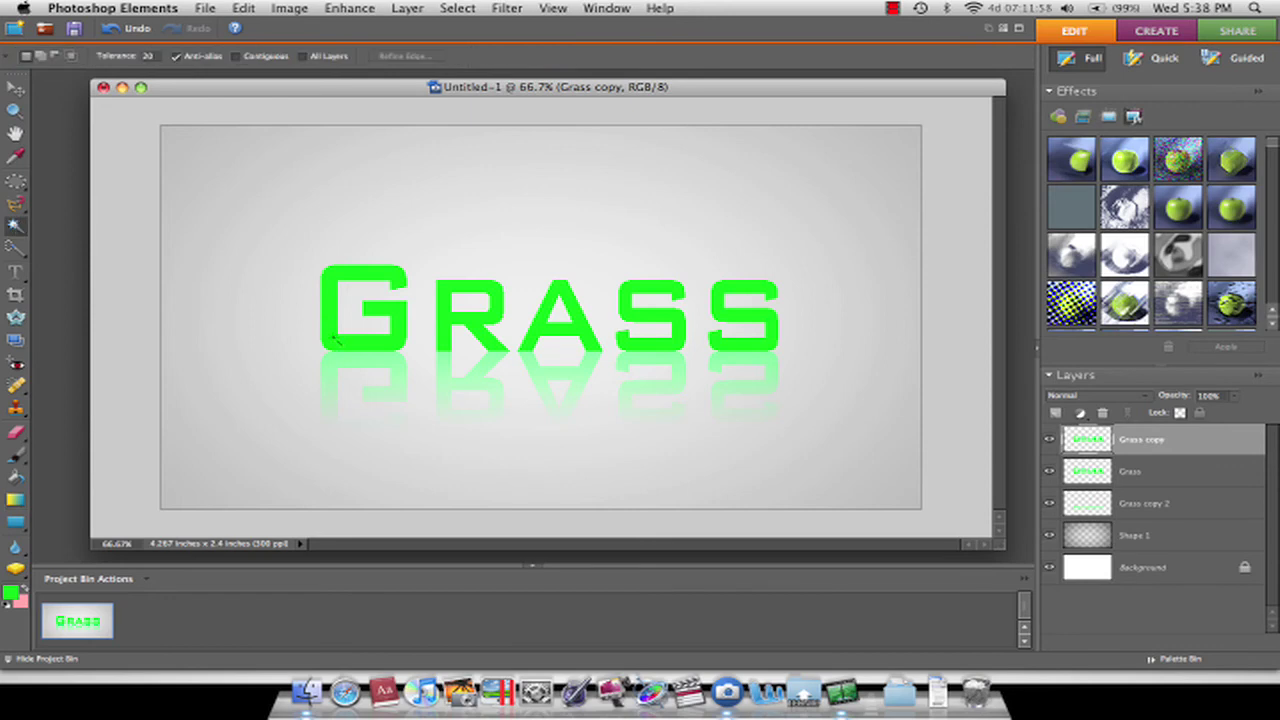
pyautogui.click(335, 340)
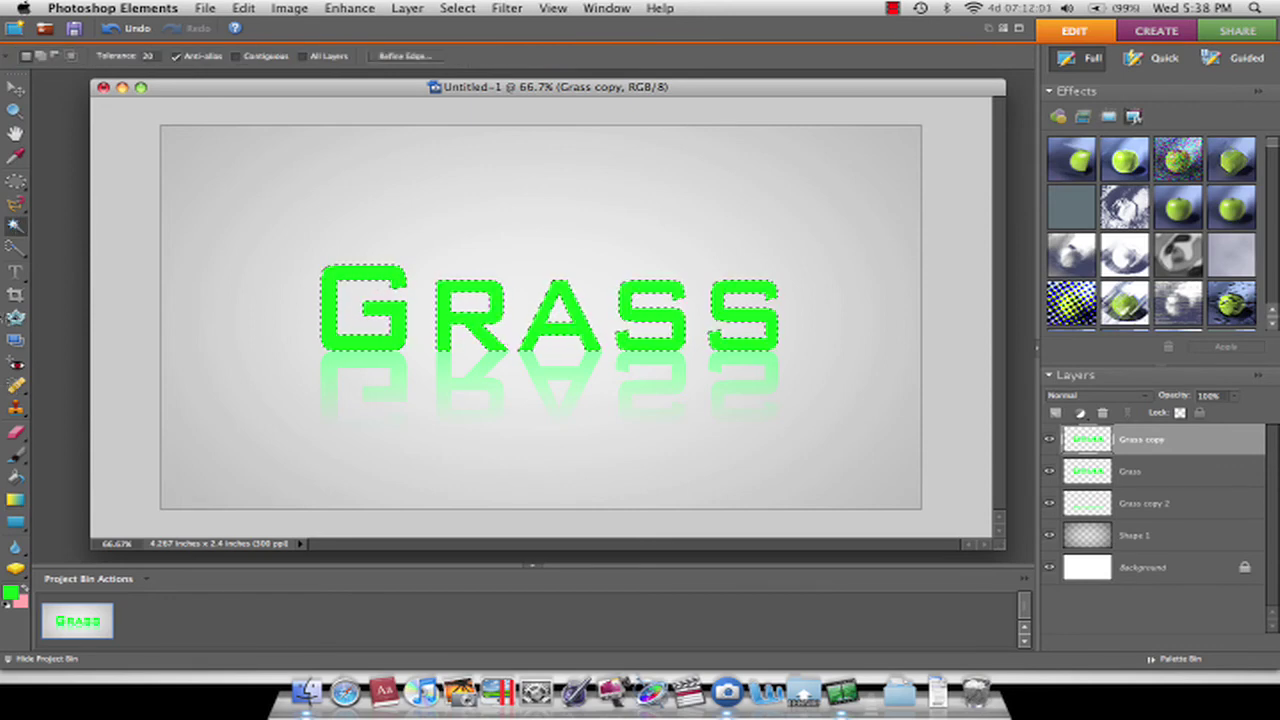
pyautogui.click(11, 592)
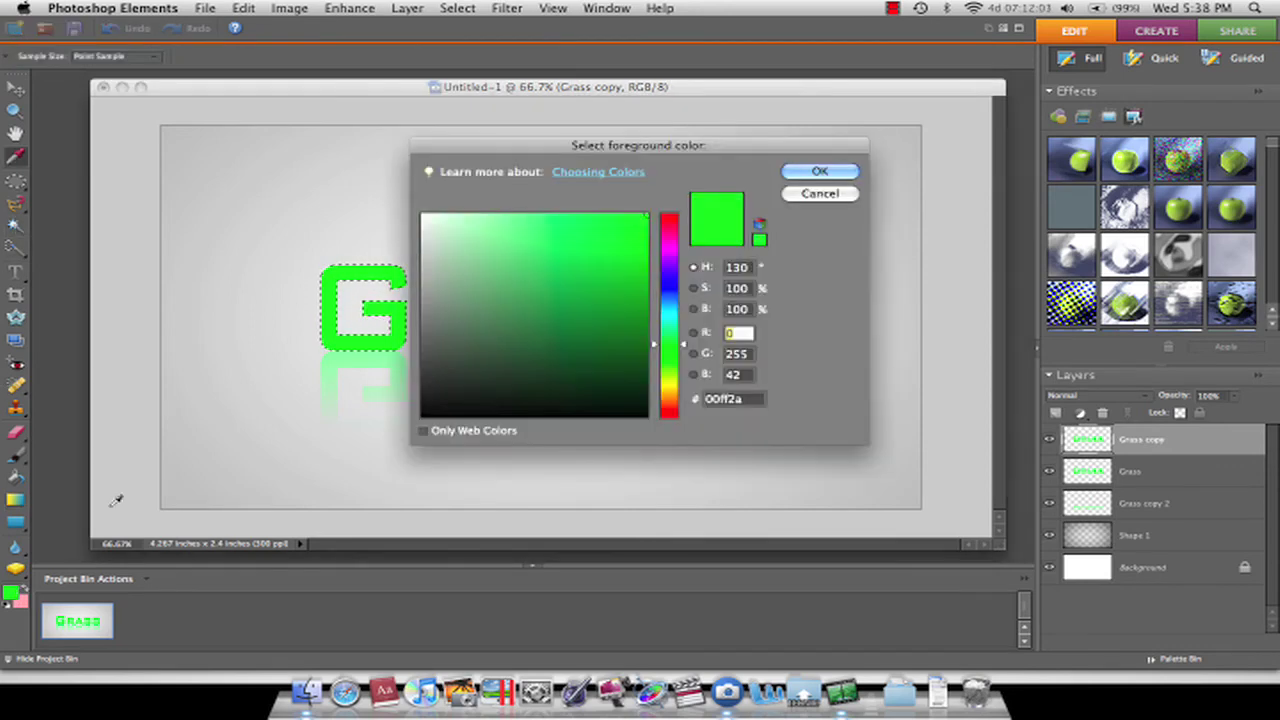
pyautogui.moveTo(636, 231); pyautogui.dragTo(536, 208)
pyautogui.click(821, 172)
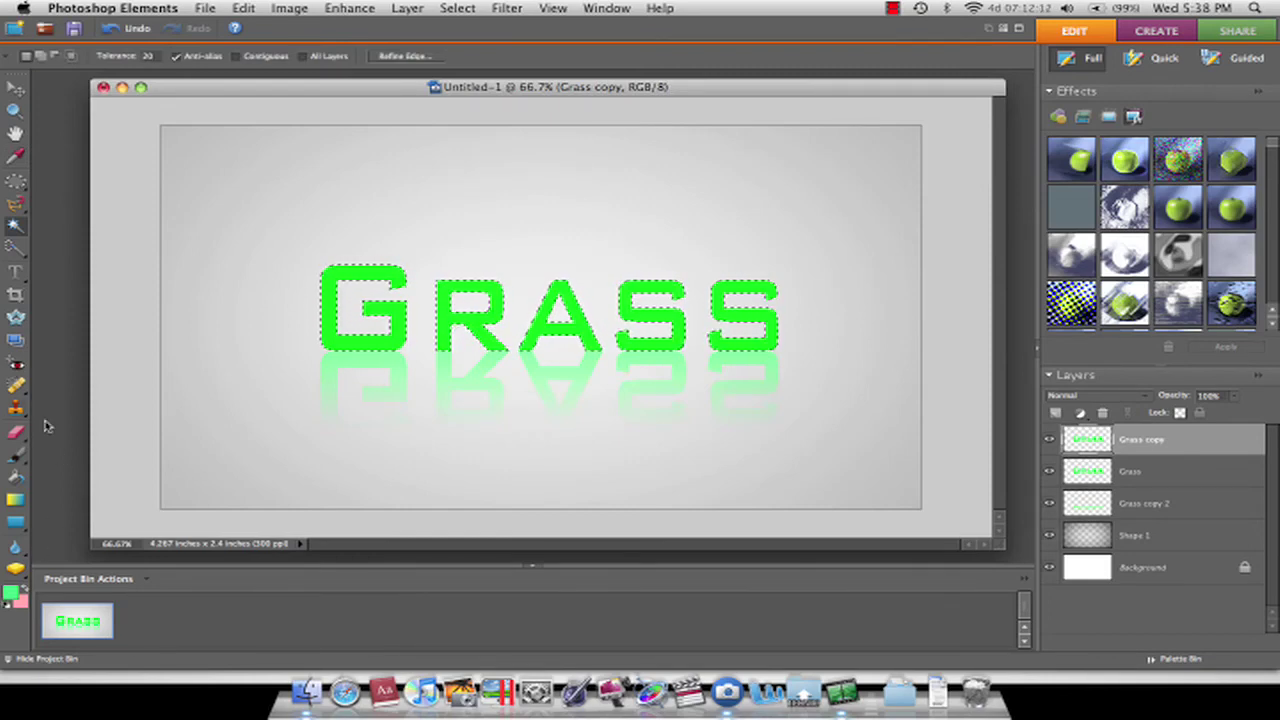
# Step: Fill each selected letter on the Grass copy layer with the lighter green using the Paint Bucket, and clear the selection
pyautogui.click(15, 482)
pyautogui.click(324, 322)
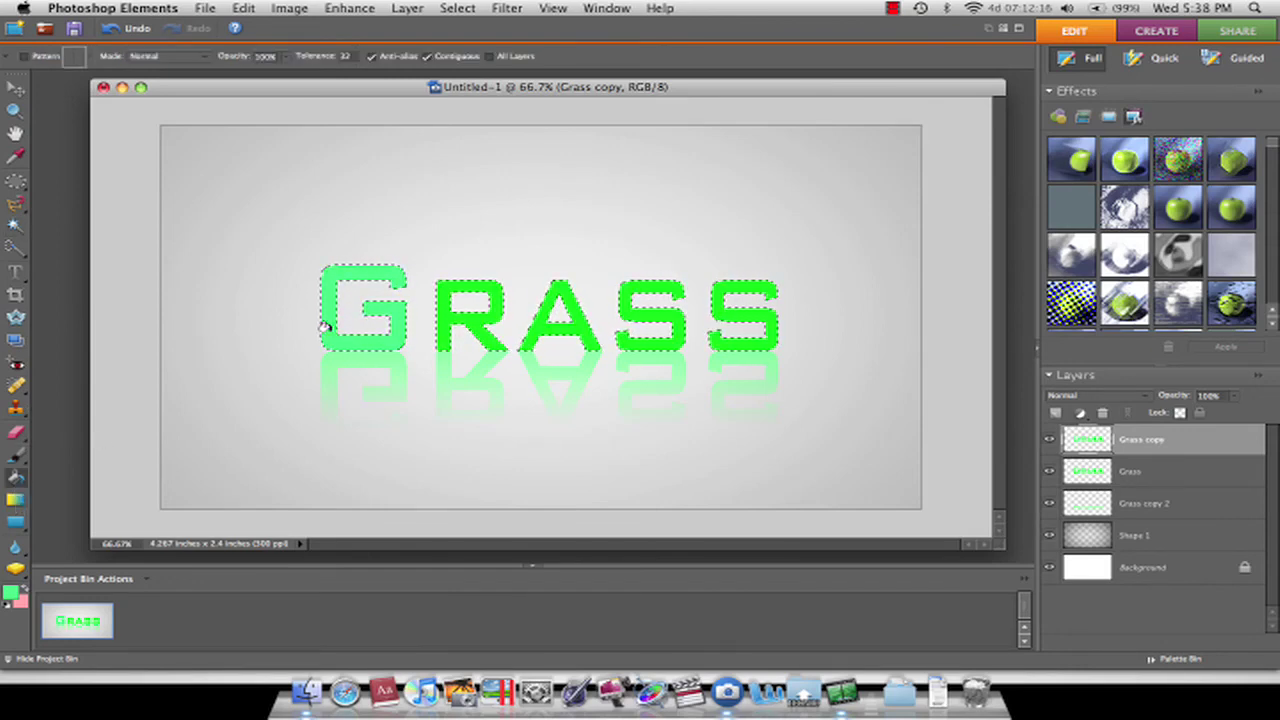
pyautogui.click(440, 318)
pyautogui.click(543, 318)
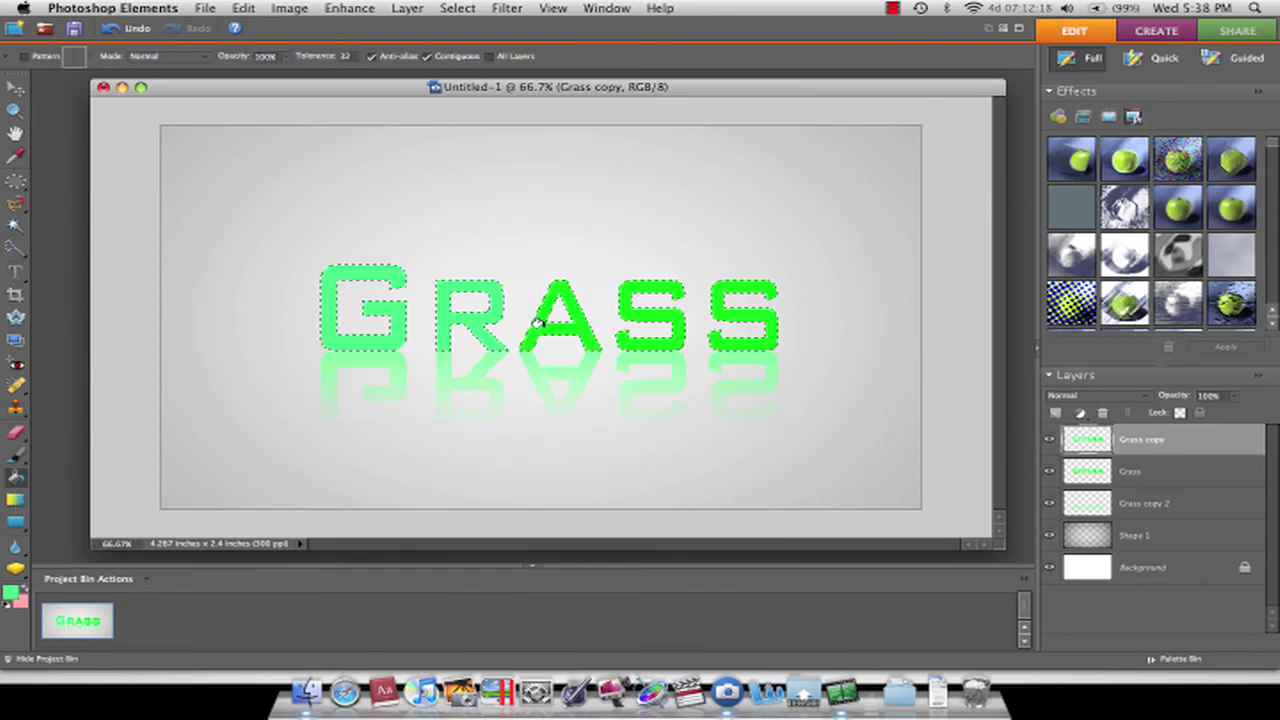
pyautogui.click(676, 316)
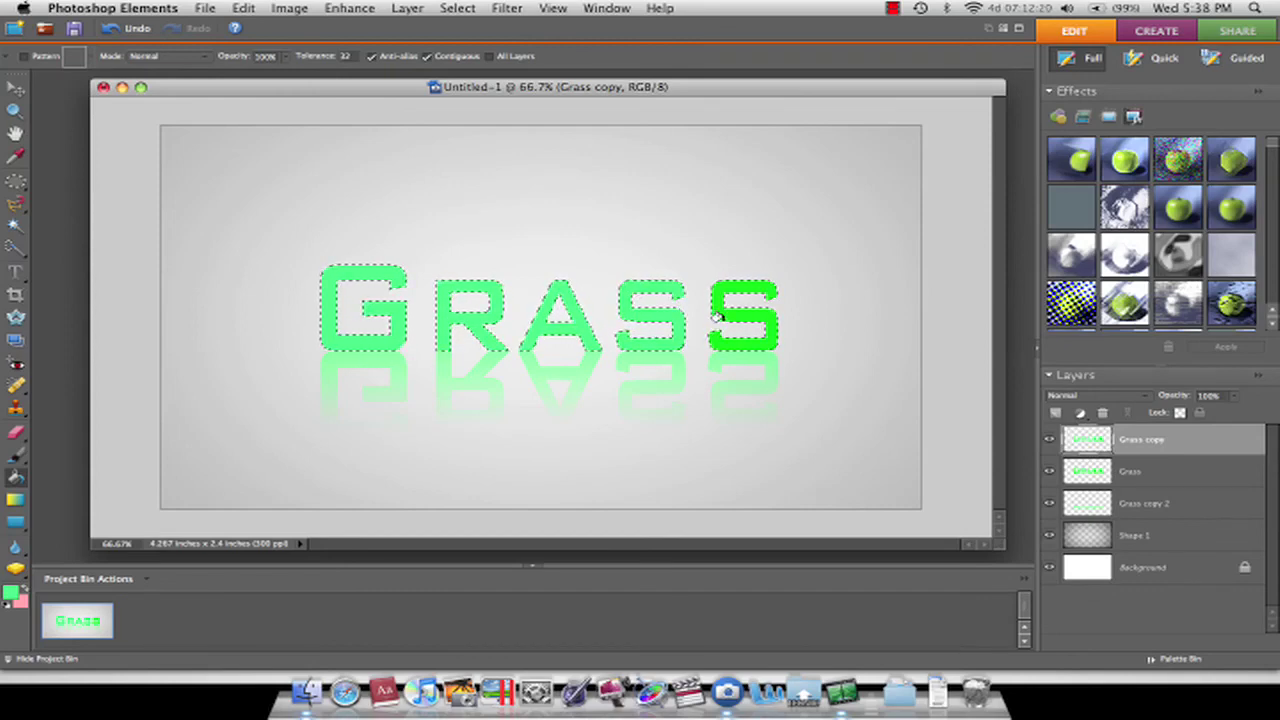
pyautogui.click(735, 310)
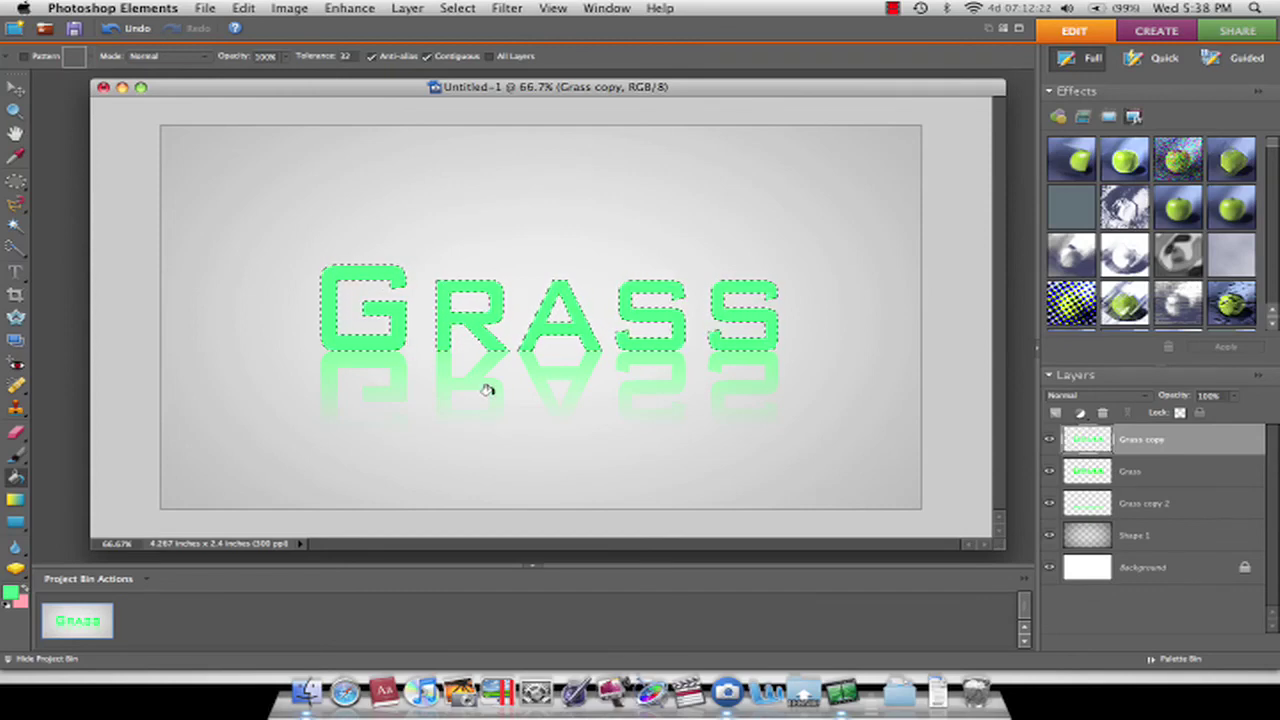
pyautogui.hotkey('ctrl', 'd')
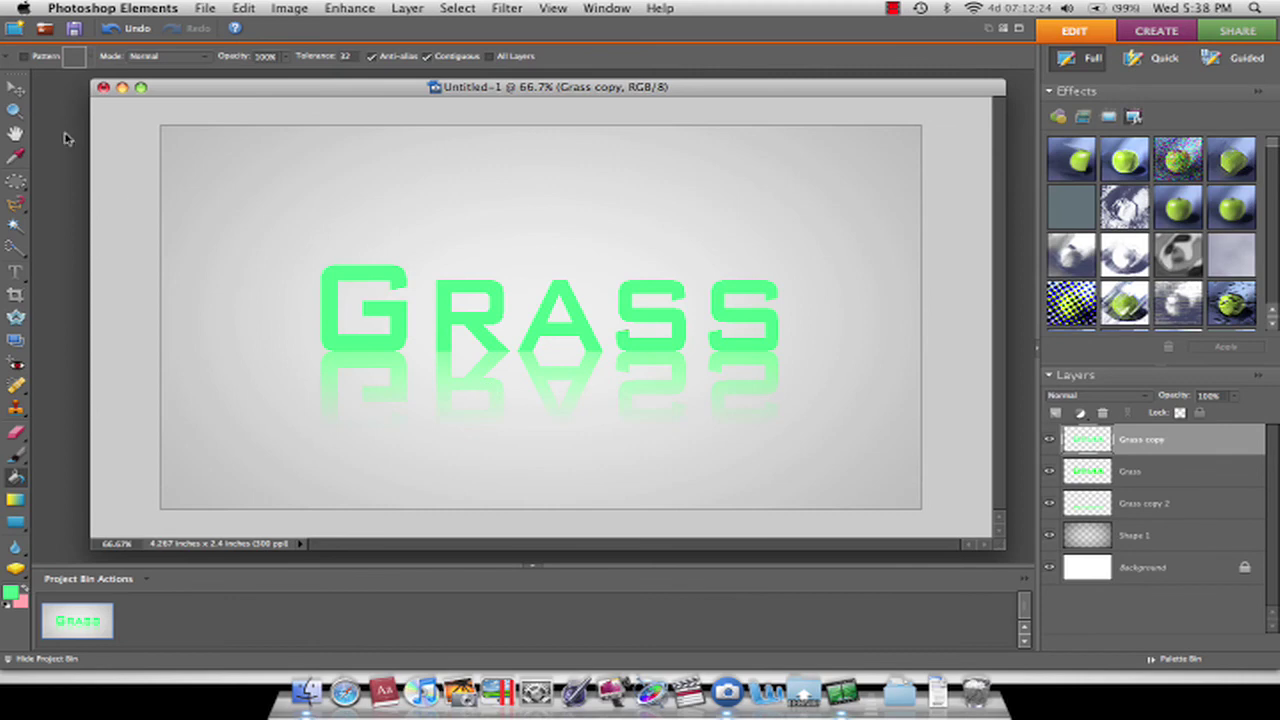
# Step: Using an Elliptical Marquee with 0 px feather, delete the lower part of the light green Grass copy lettering within a wide ellipse, and deselect
pyautogui.click(15, 91)
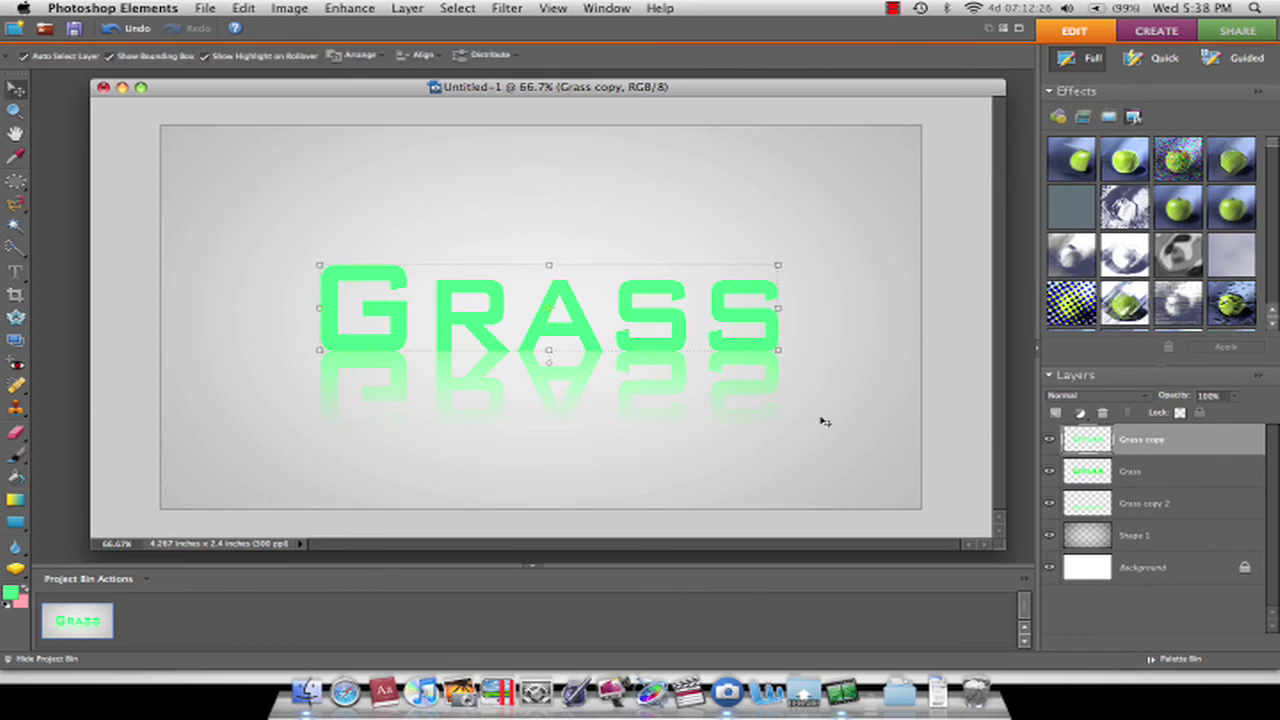
pyautogui.click(16, 181)
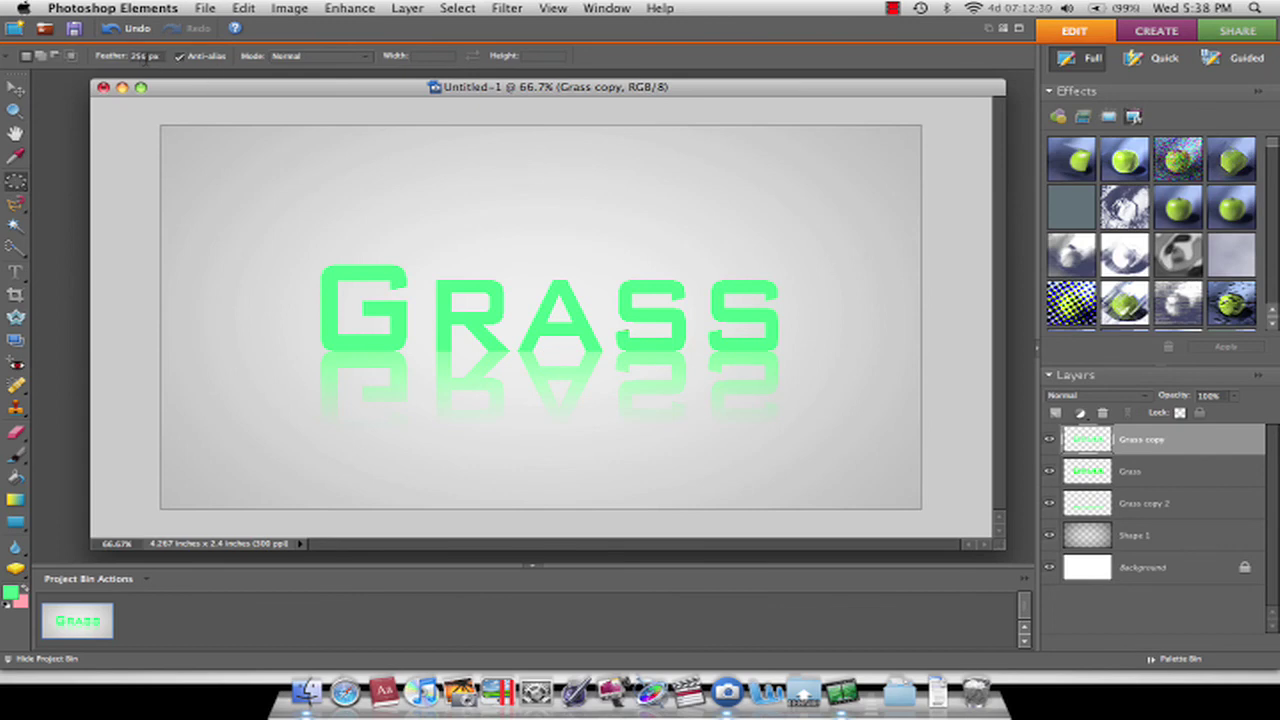
pyautogui.doubleClick(145, 56)
pyautogui.write('3')
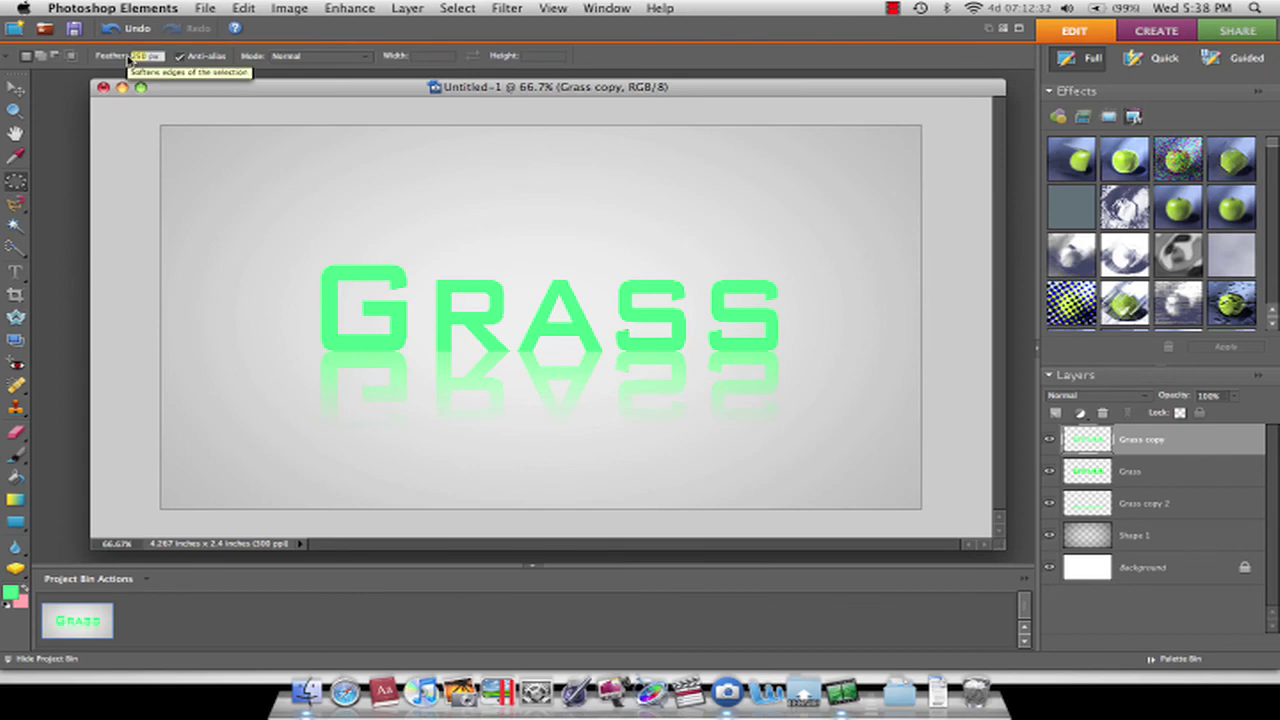
pyautogui.press('Return')
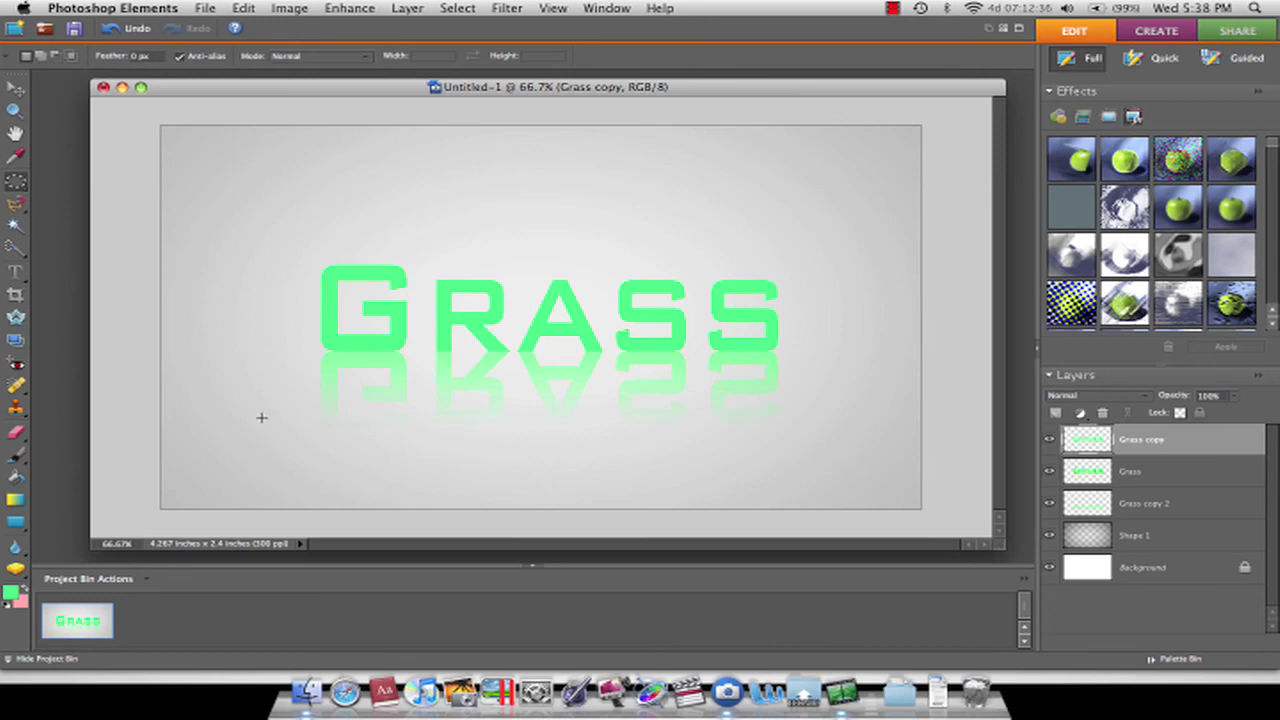
pyautogui.moveTo(565, 287); pyautogui.dragTo(842, 300)
pyautogui.press('Delete')
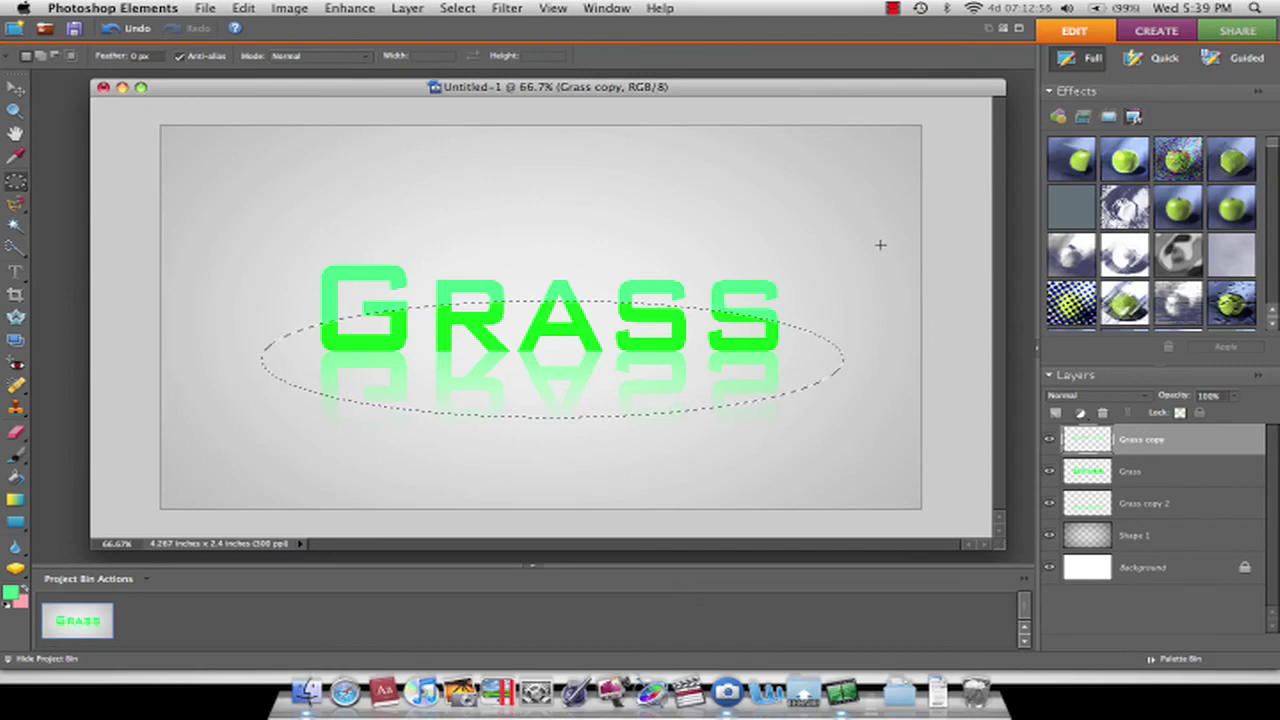
pyautogui.click(880, 244)
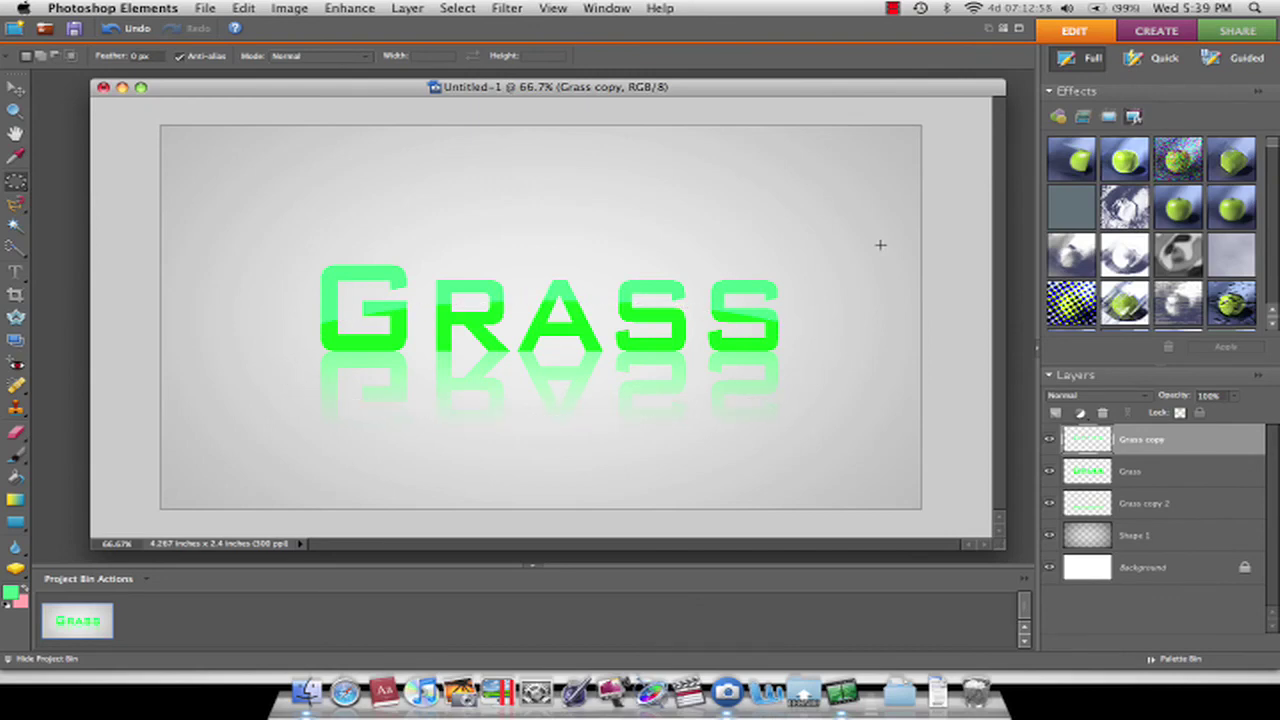